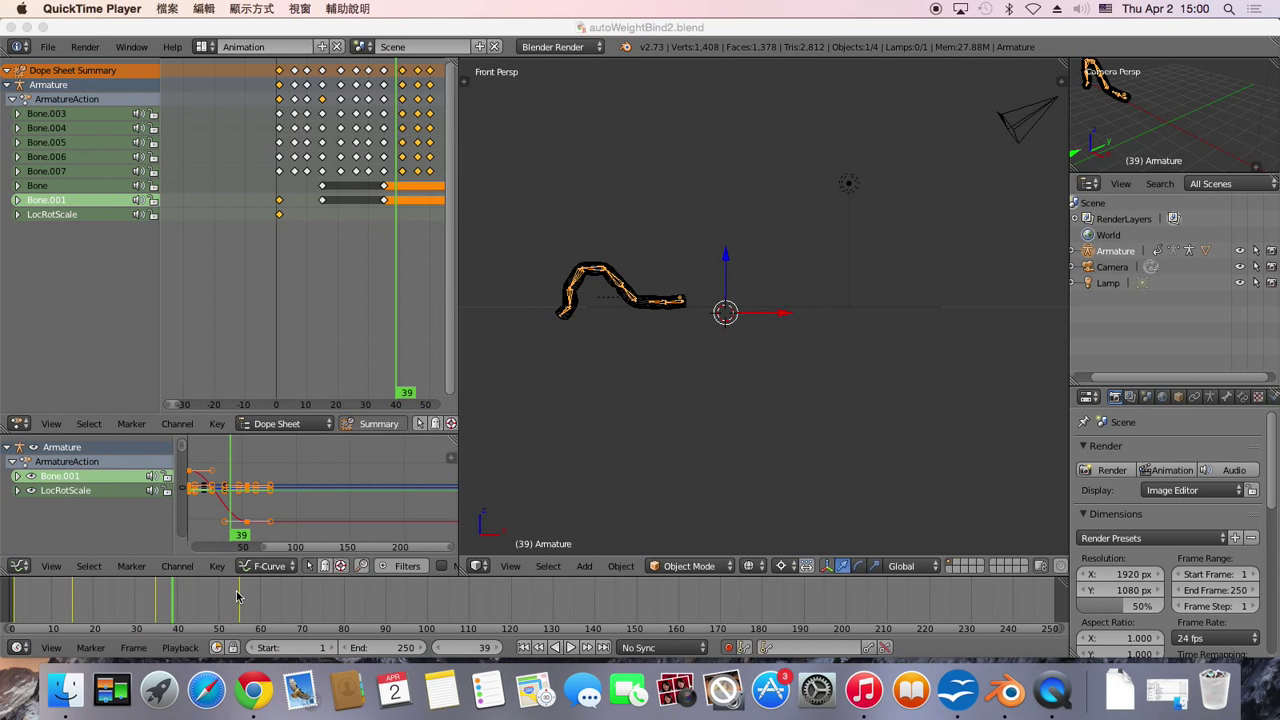
Play the rig animation forward and in reverse from frame 2, then select the cylinder mesh
{"action": "left_click", "coordinate": [237, 596]}
{"action": "left_click", "coordinate": [18, 597]}
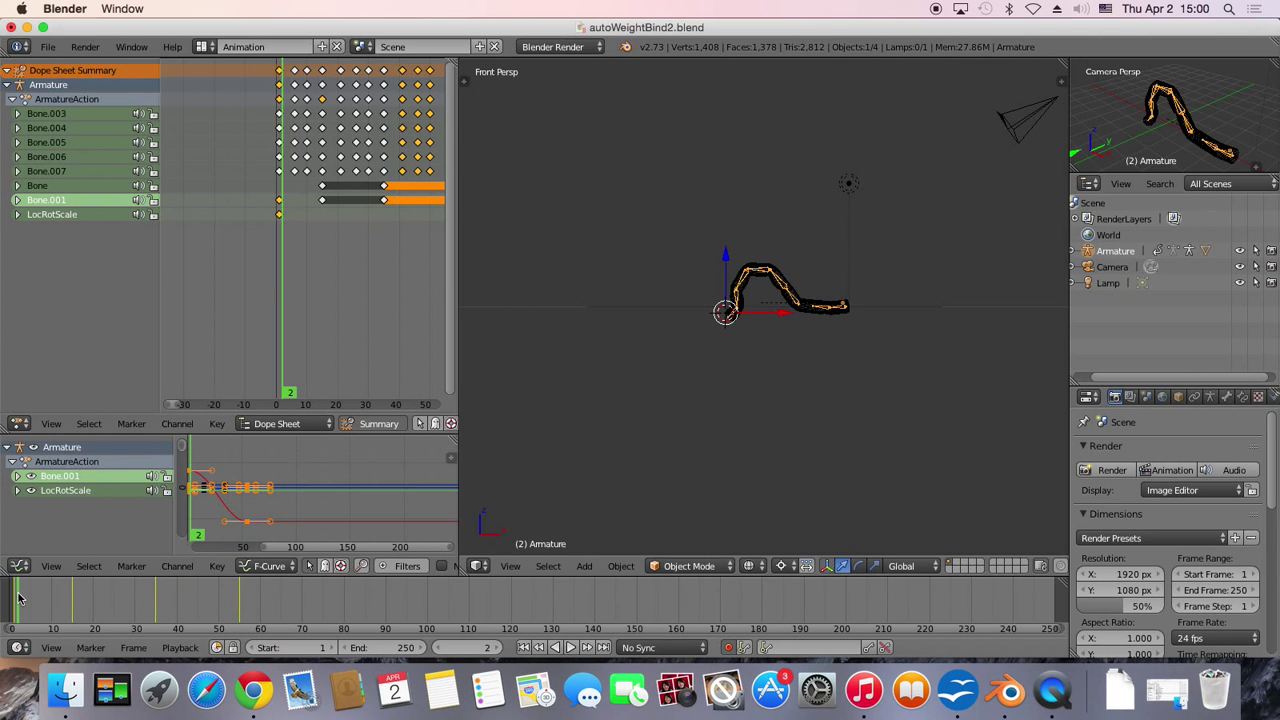
{"action": "key", "text": "alt+a"}
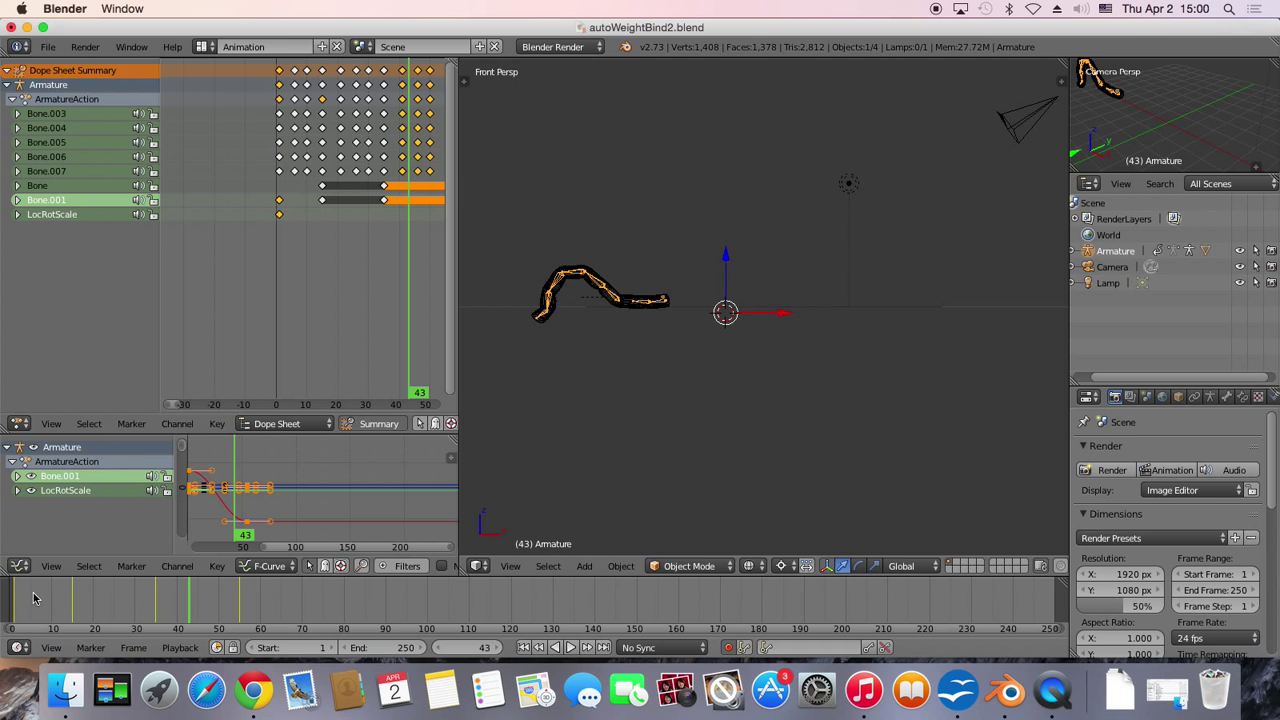
{"action": "key", "text": "shift+alt+a"}
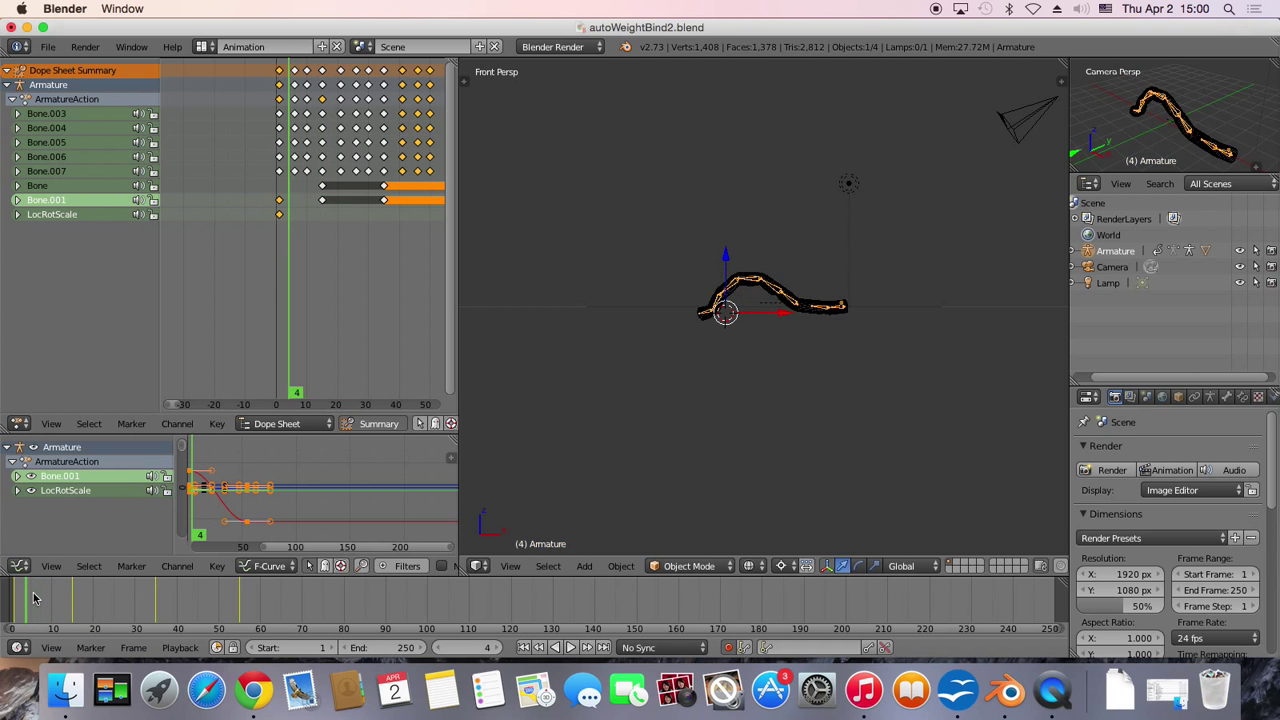
{"action": "key", "text": "alt+a"}
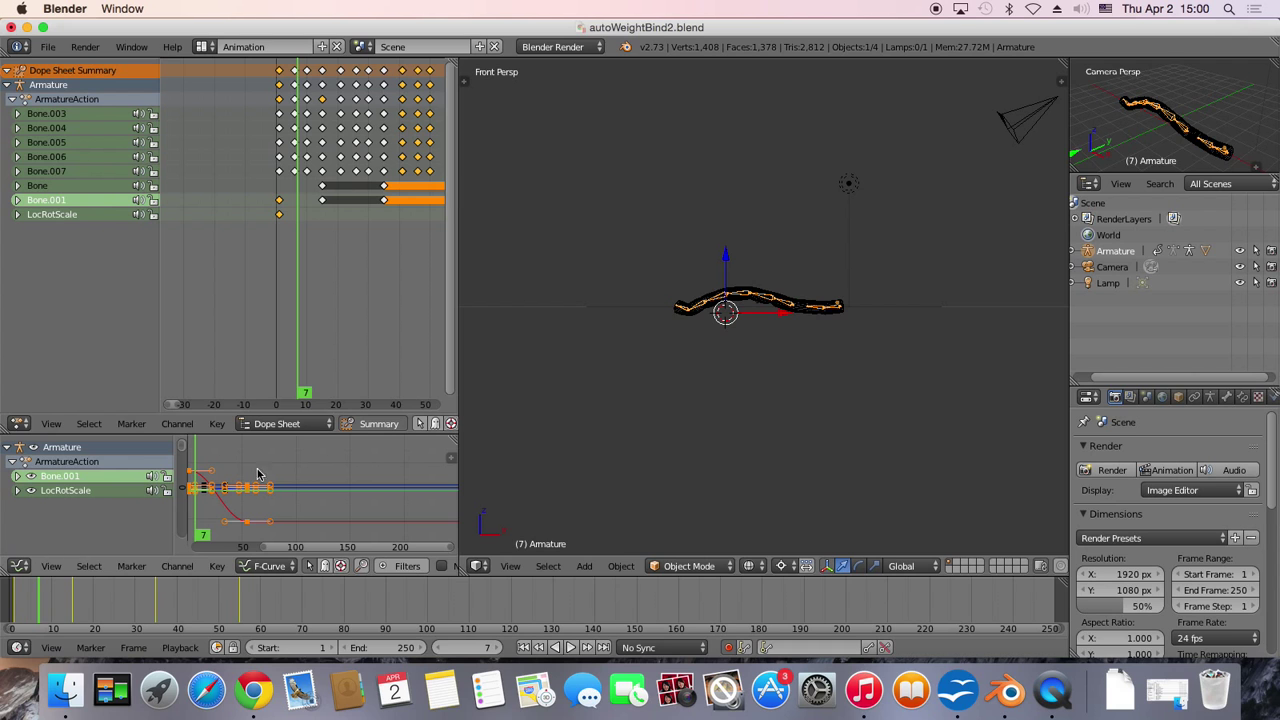
{"action": "right_click", "coordinate": [745, 305]}
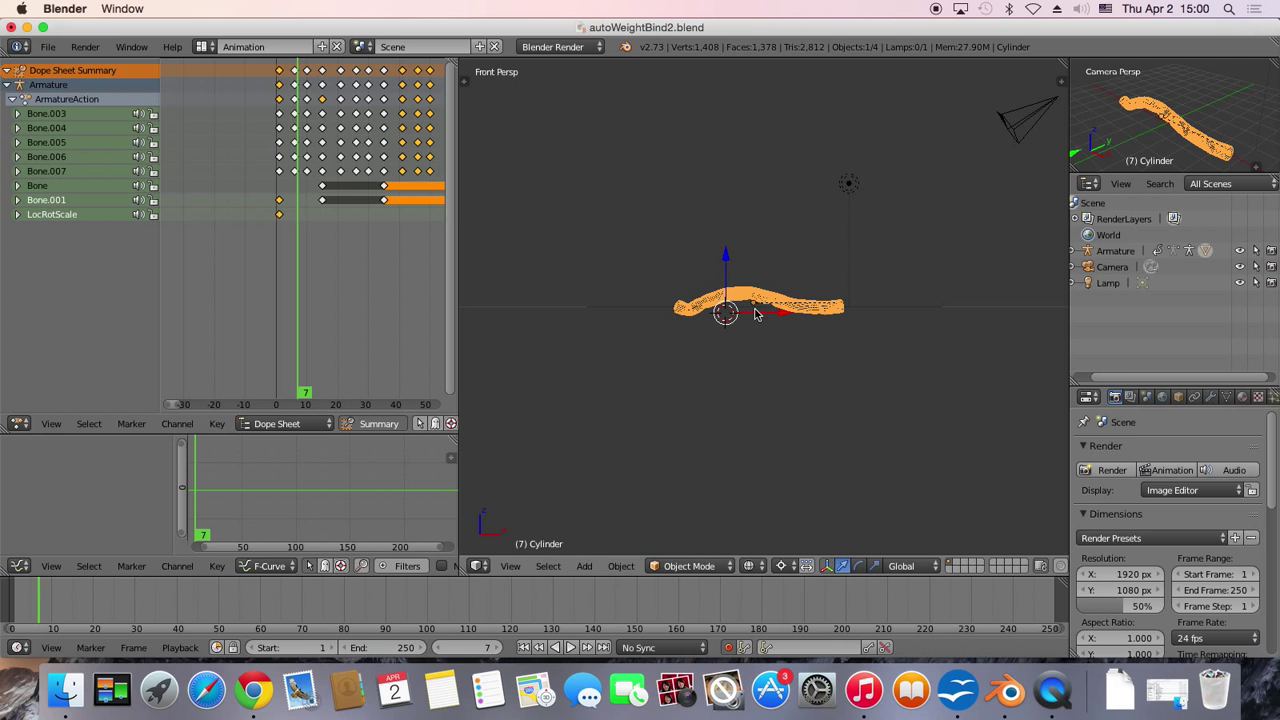
Discard autoWeightBind2.blend by reloading the default start-up file
{"action": "left_click", "coordinate": [47, 48]}
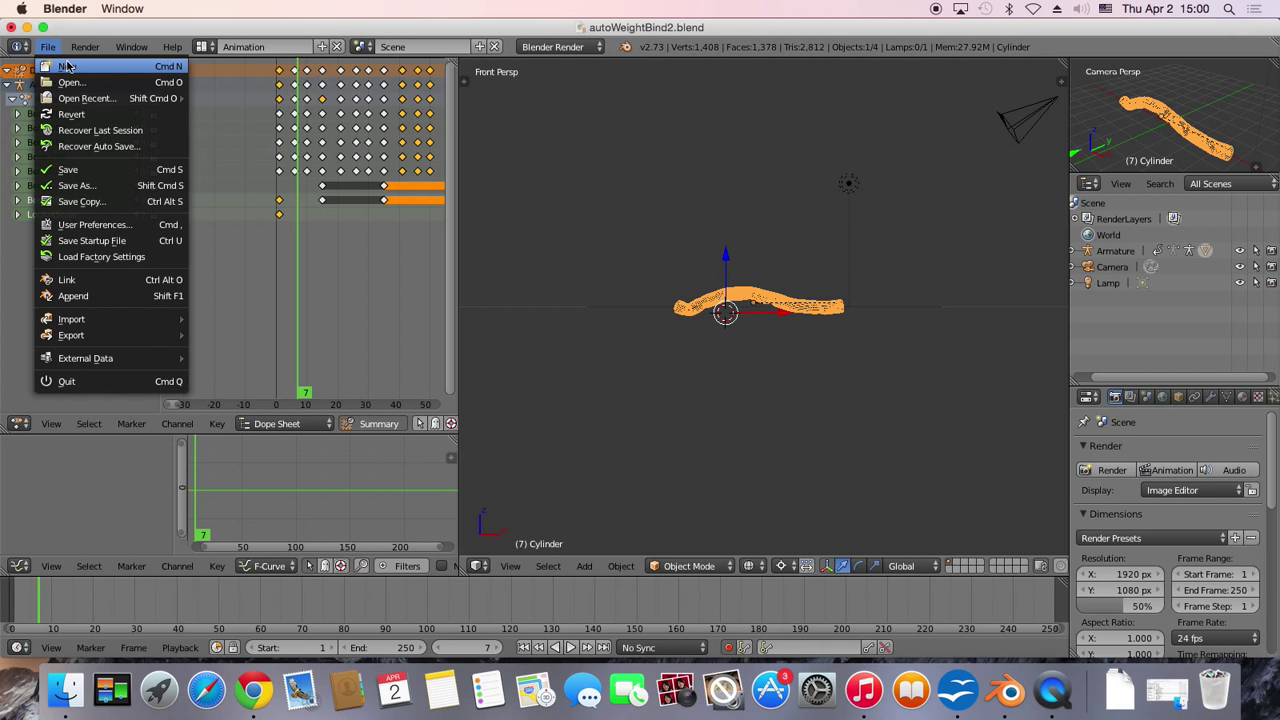
{"action": "left_click", "coordinate": [70, 72]}
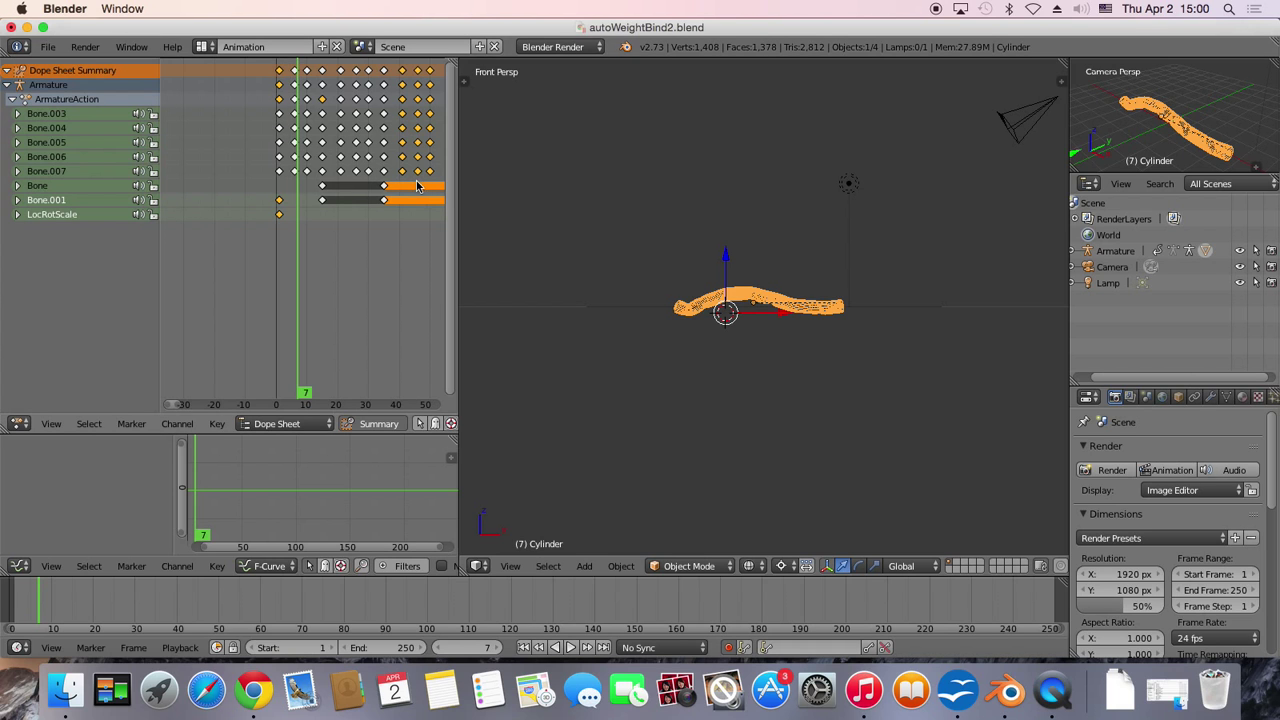
{"action": "left_click", "coordinate": [45, 52]}
{"action": "left_click", "coordinate": [71, 74]}
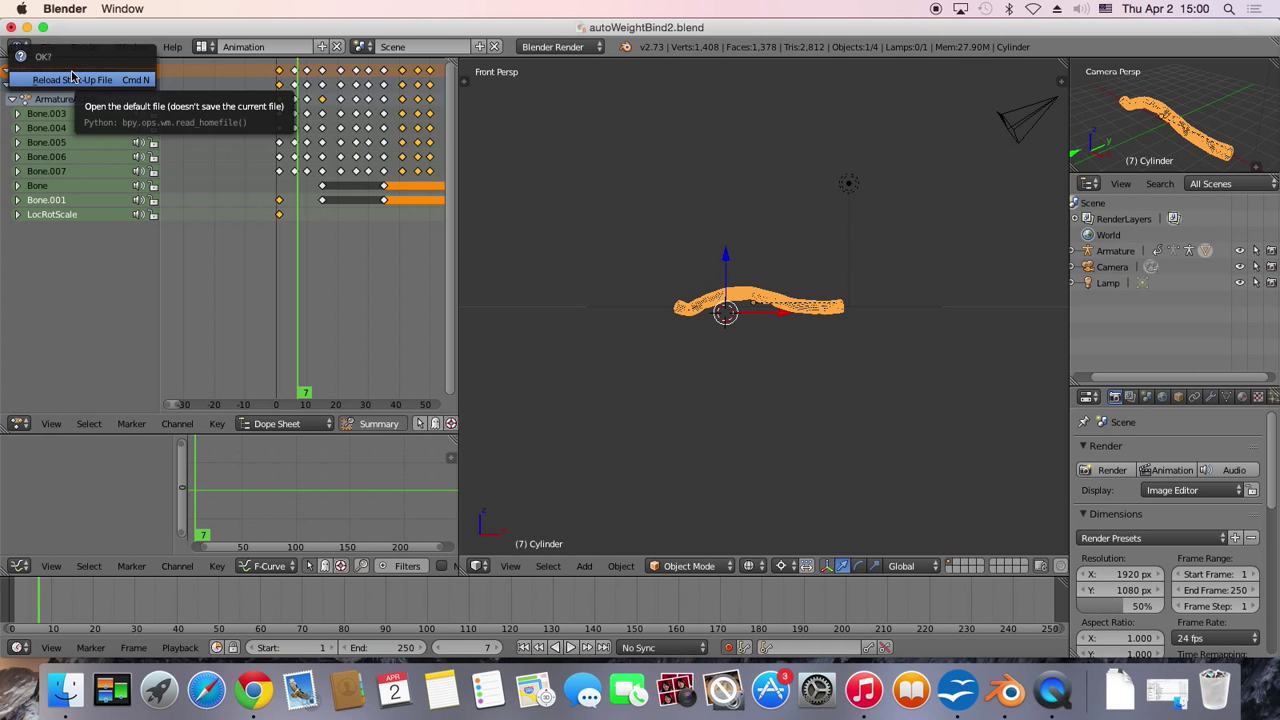
{"action": "left_click", "coordinate": [74, 81]}
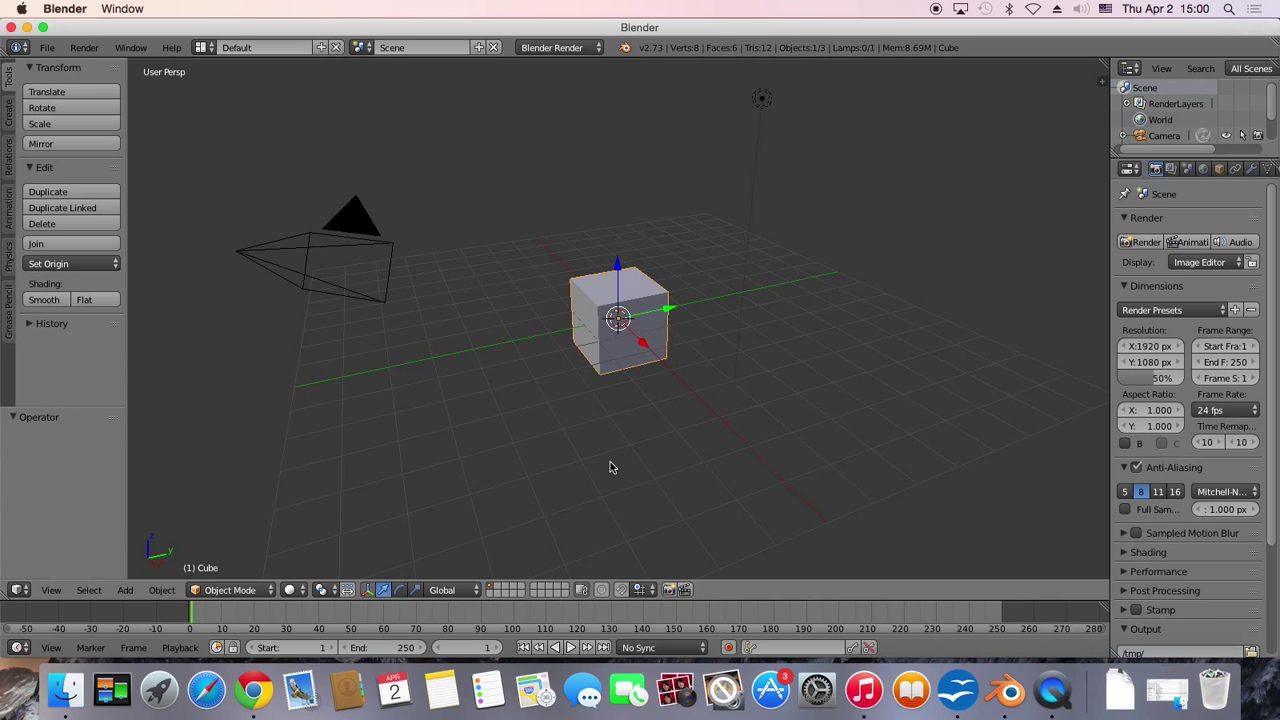
Switch to the front view and delete the default cube
{"action": "left_click", "coordinate": [55, 592]}
{"action": "left_click", "coordinate": [106, 488]}
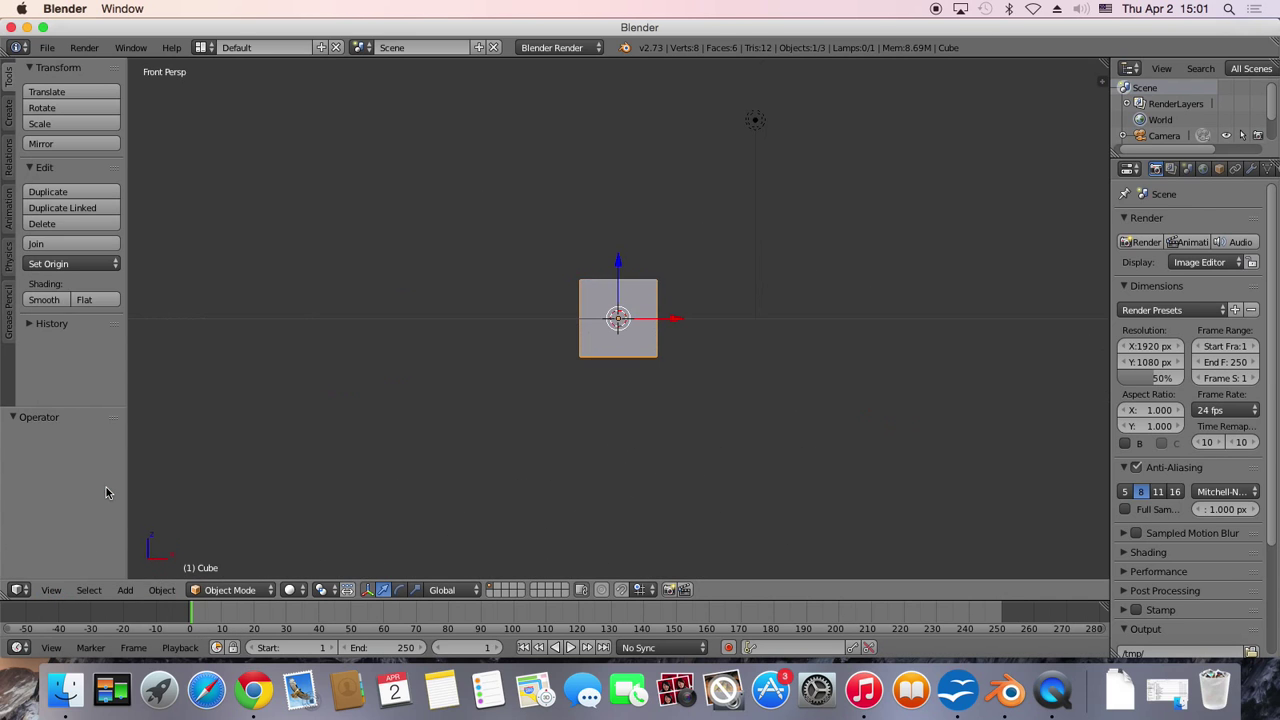
{"action": "scroll", "coordinate": [677, 393], "scroll_direction": "down", "scroll_amount": 4}
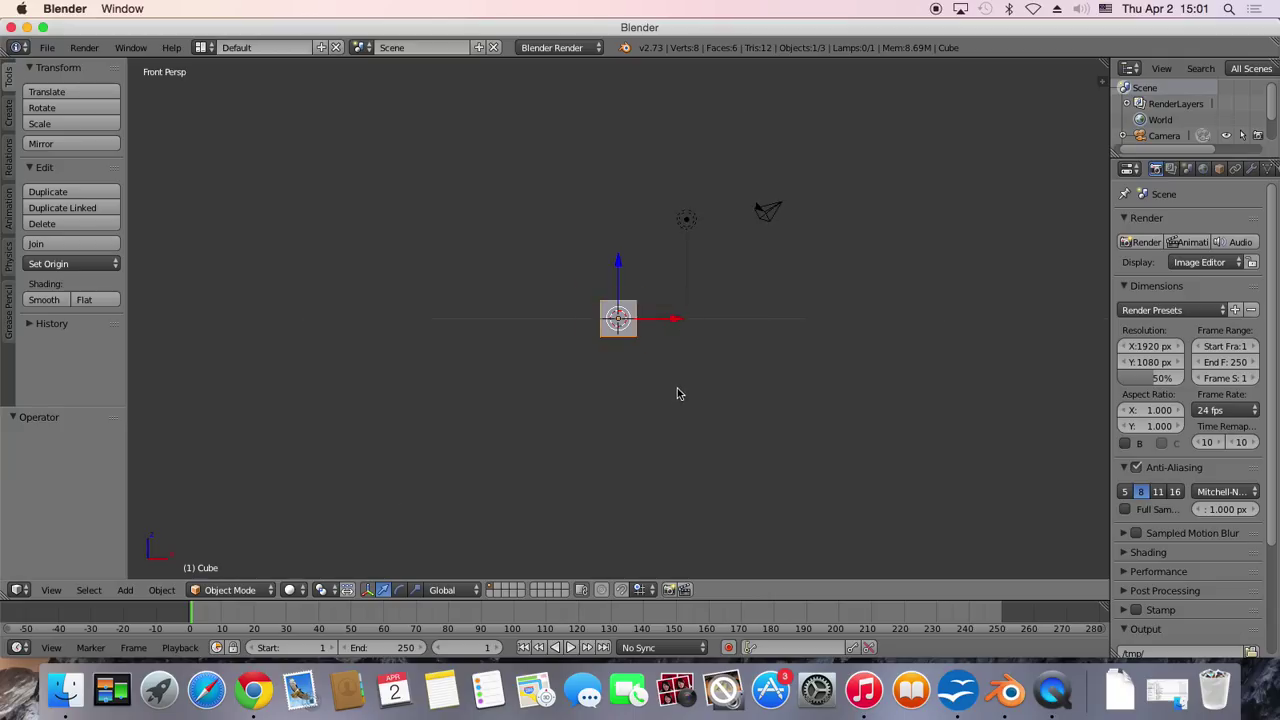
{"action": "scroll", "coordinate": [677, 393], "scroll_direction": "up", "scroll_amount": 4}
{"action": "scroll", "coordinate": [677, 393], "scroll_direction": "down", "scroll_amount": 2}
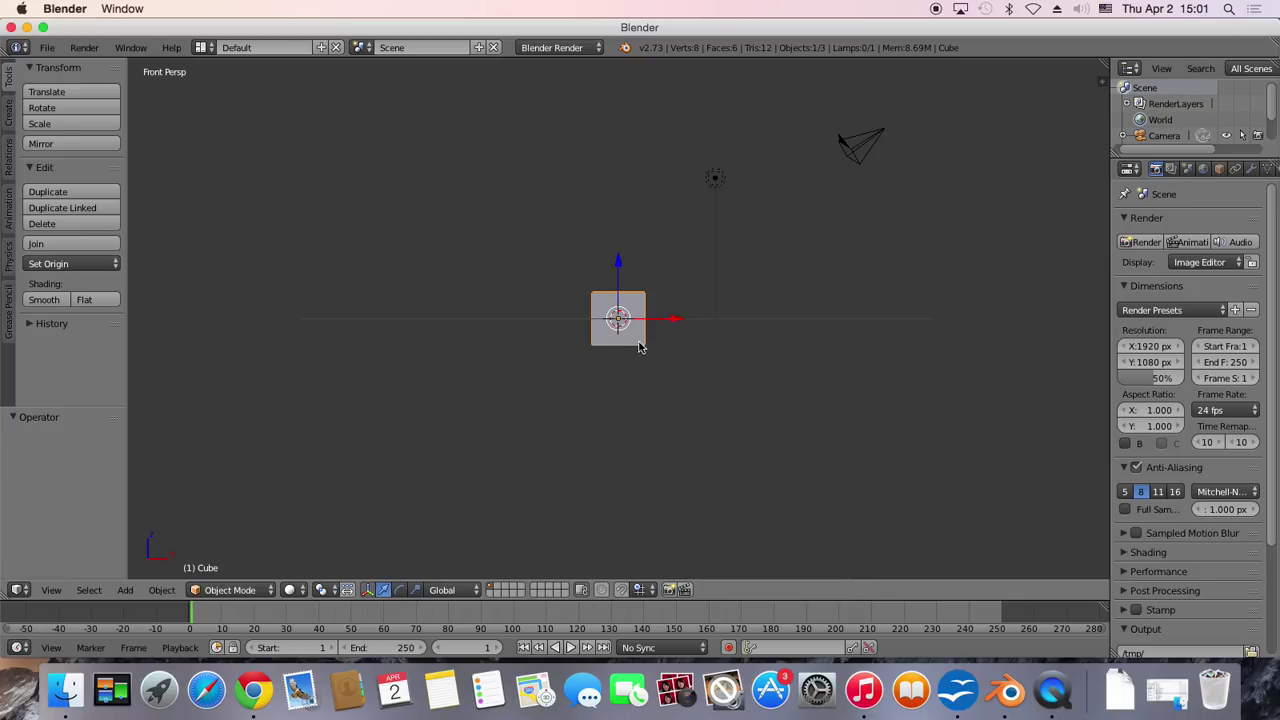
{"action": "key", "text": "x"}
{"action": "left_click", "coordinate": [638, 345]}
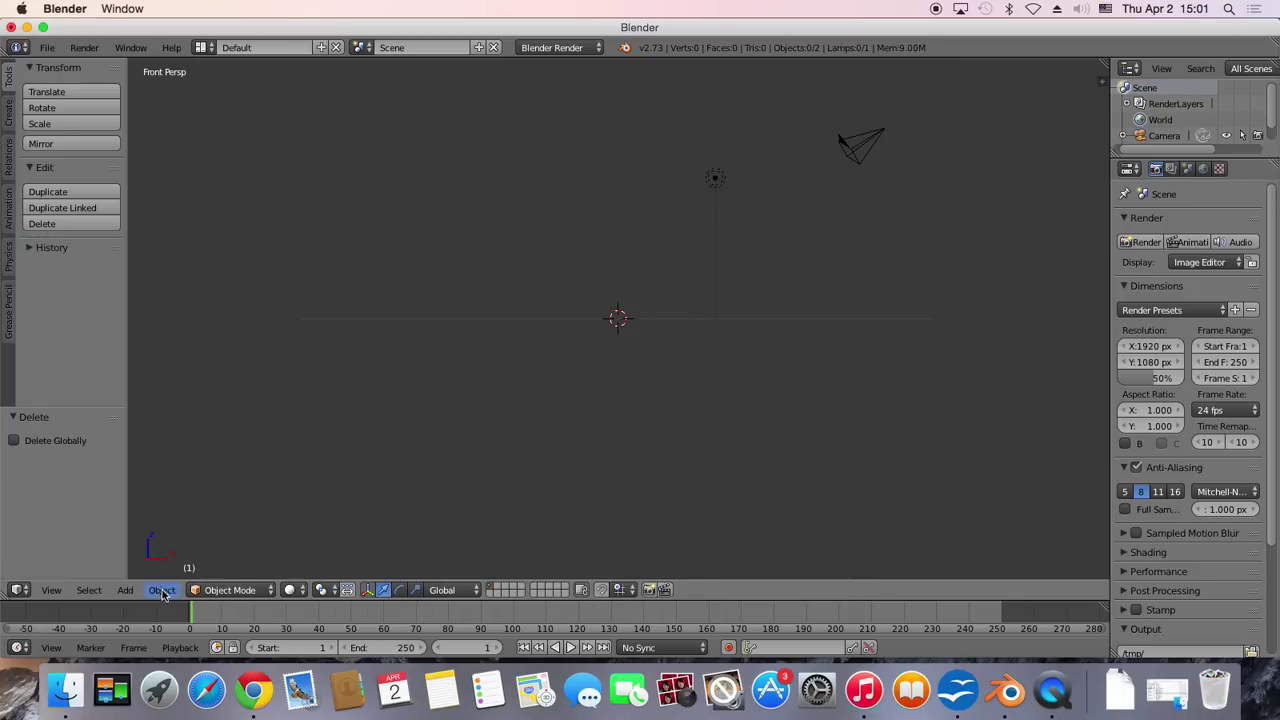
Add a cylinder mesh, shrink it to about half size and stretch it vertically
{"action": "left_click", "coordinate": [127, 590]}
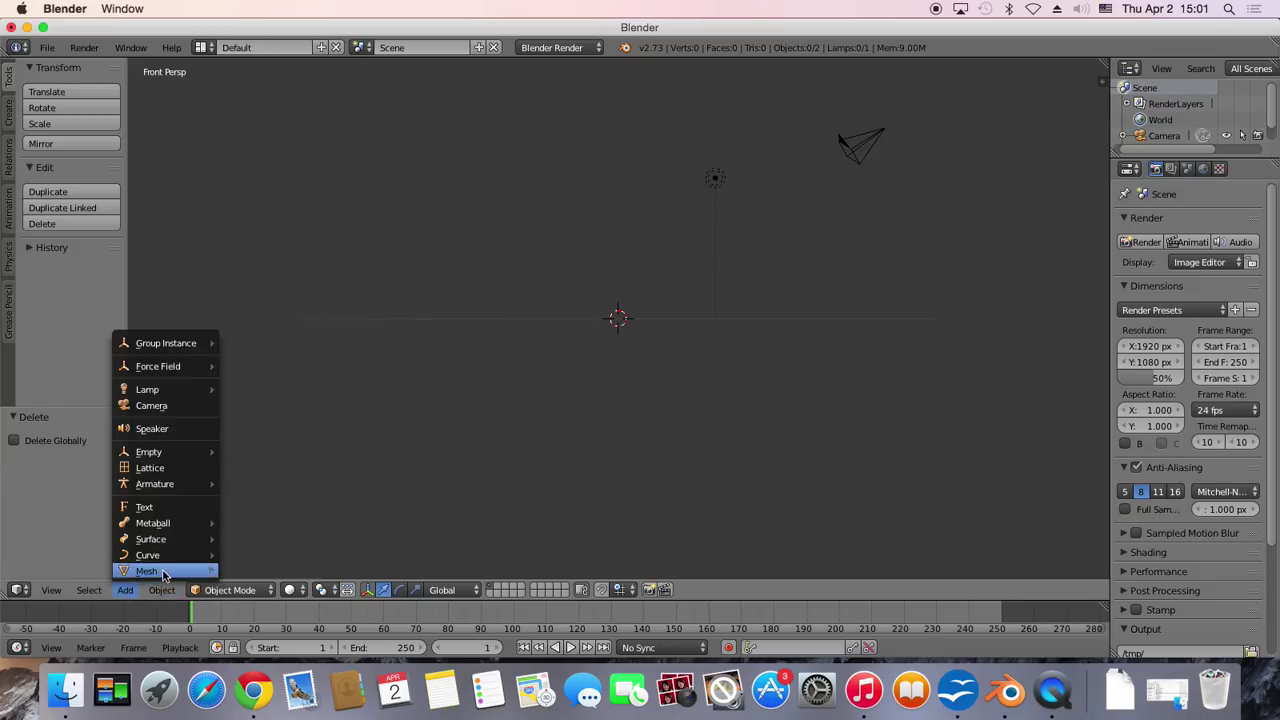
{"action": "mouse_move", "coordinate": [146, 570]}
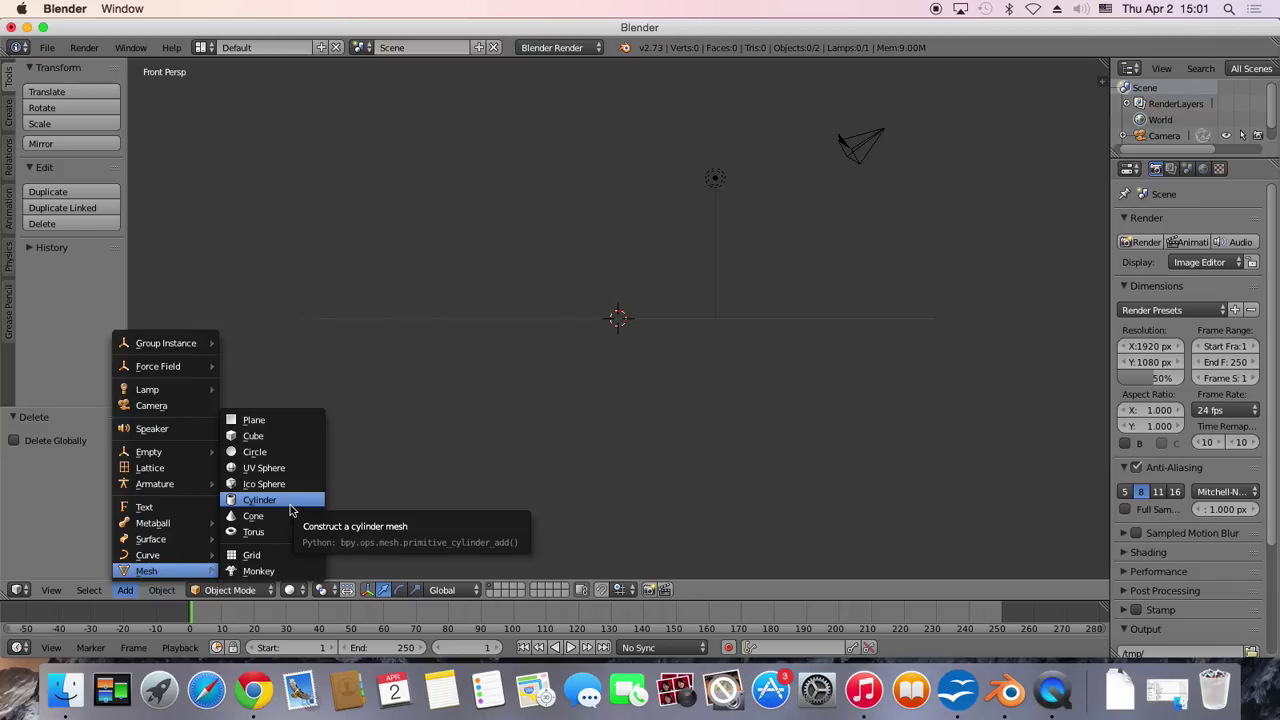
{"action": "left_click", "coordinate": [290, 510]}
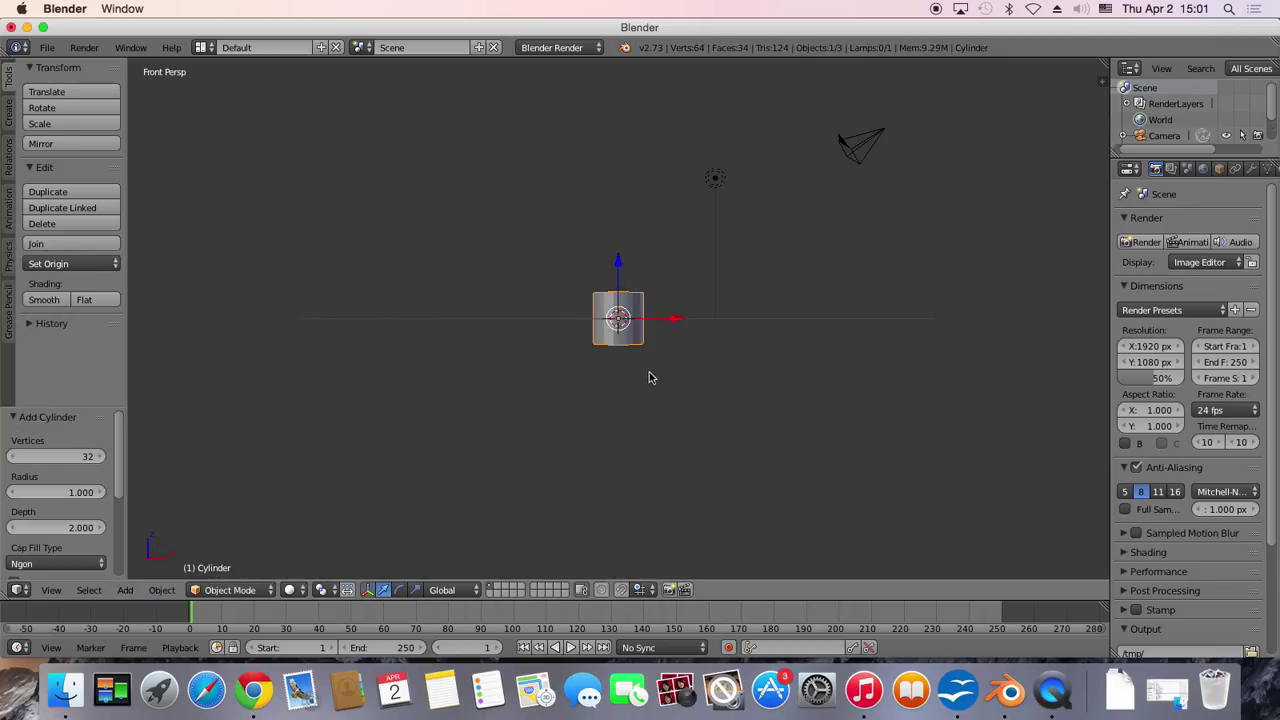
{"action": "key", "text": "s"}
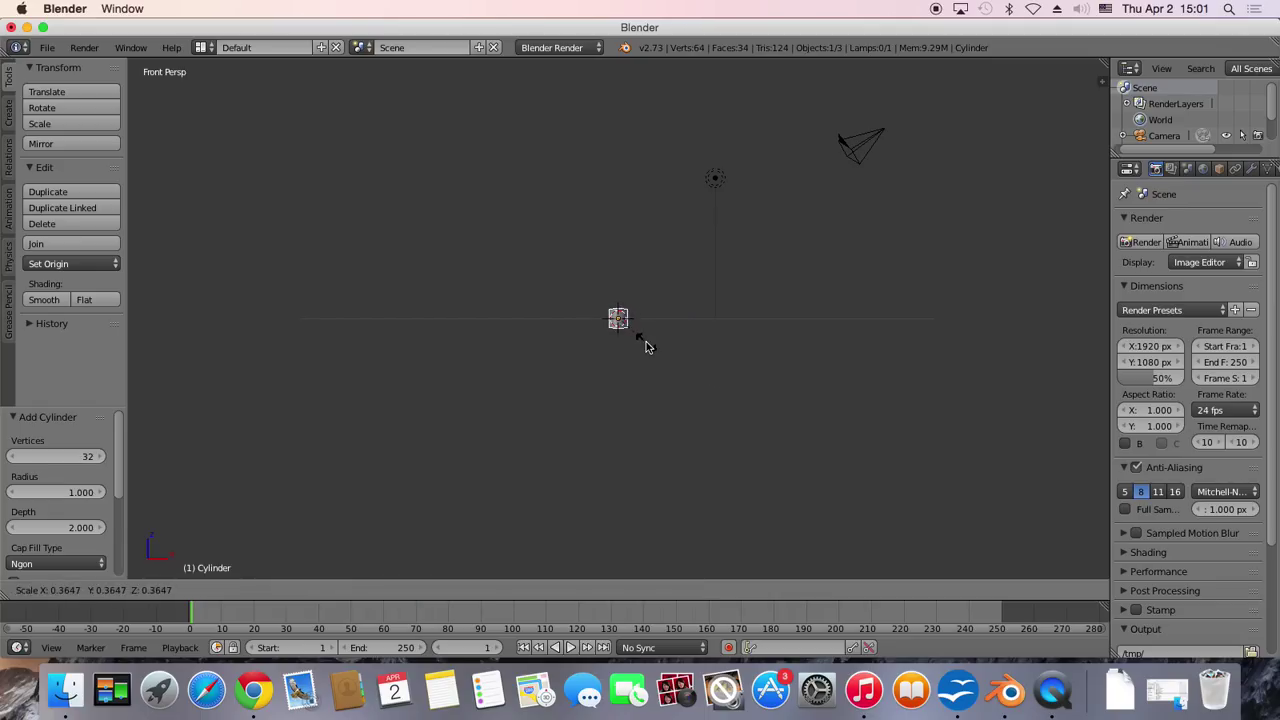
{"action": "left_click", "coordinate": [661, 348]}
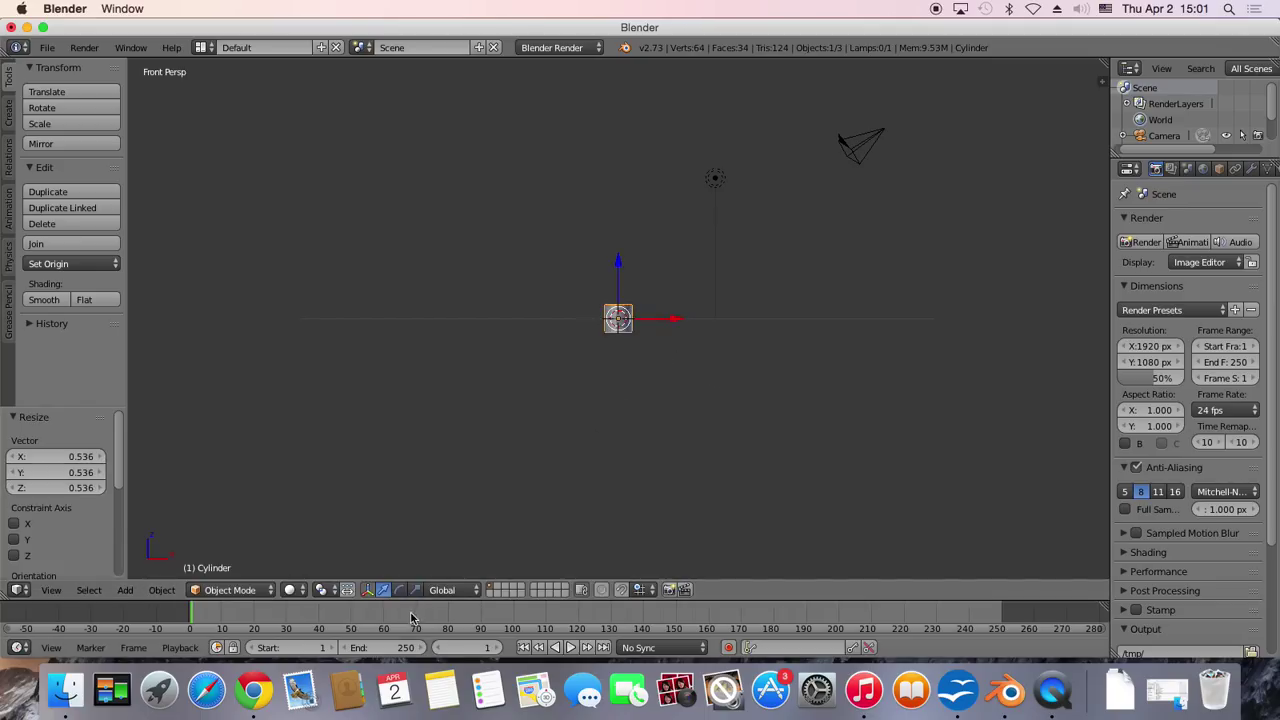
{"action": "key", "text": "s"}
{"action": "key", "text": "z"}
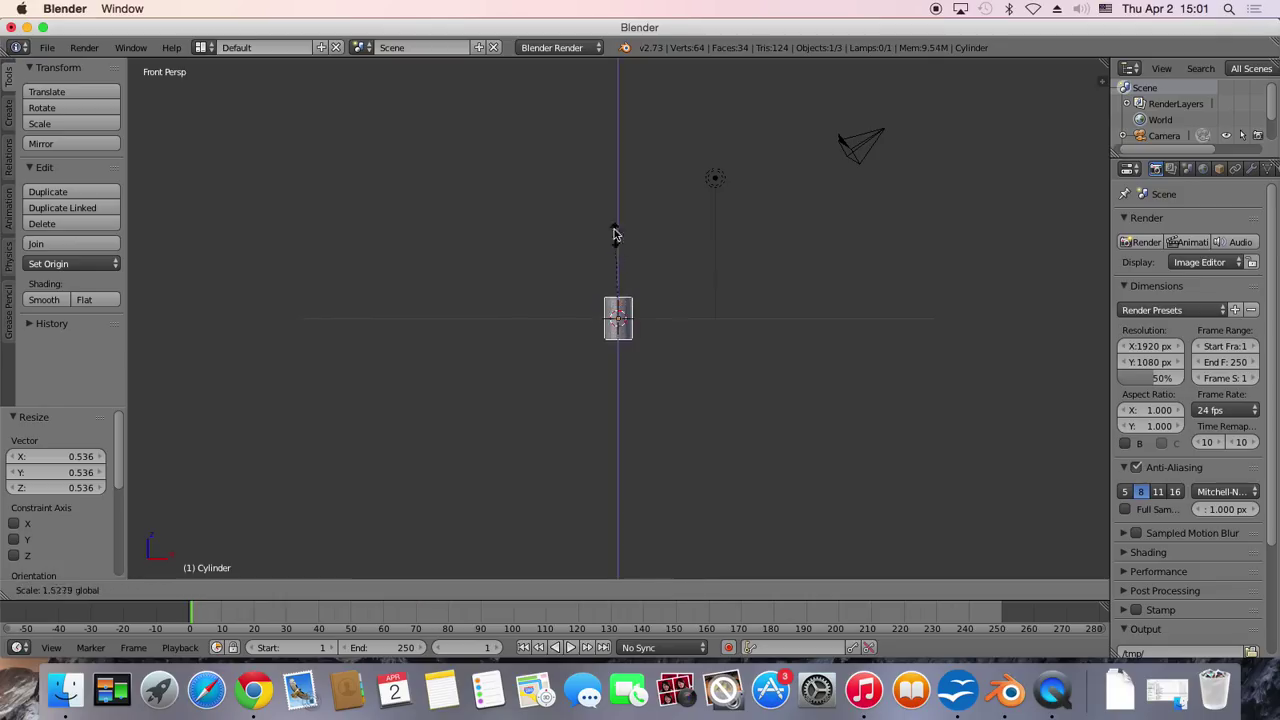
{"action": "left_click", "coordinate": [627, 240]}
Refine the cylinder to 1.434 vertical stretch and 0.461 uniform scale
{"action": "key", "text": "s"}
{"action": "key", "text": "z"}
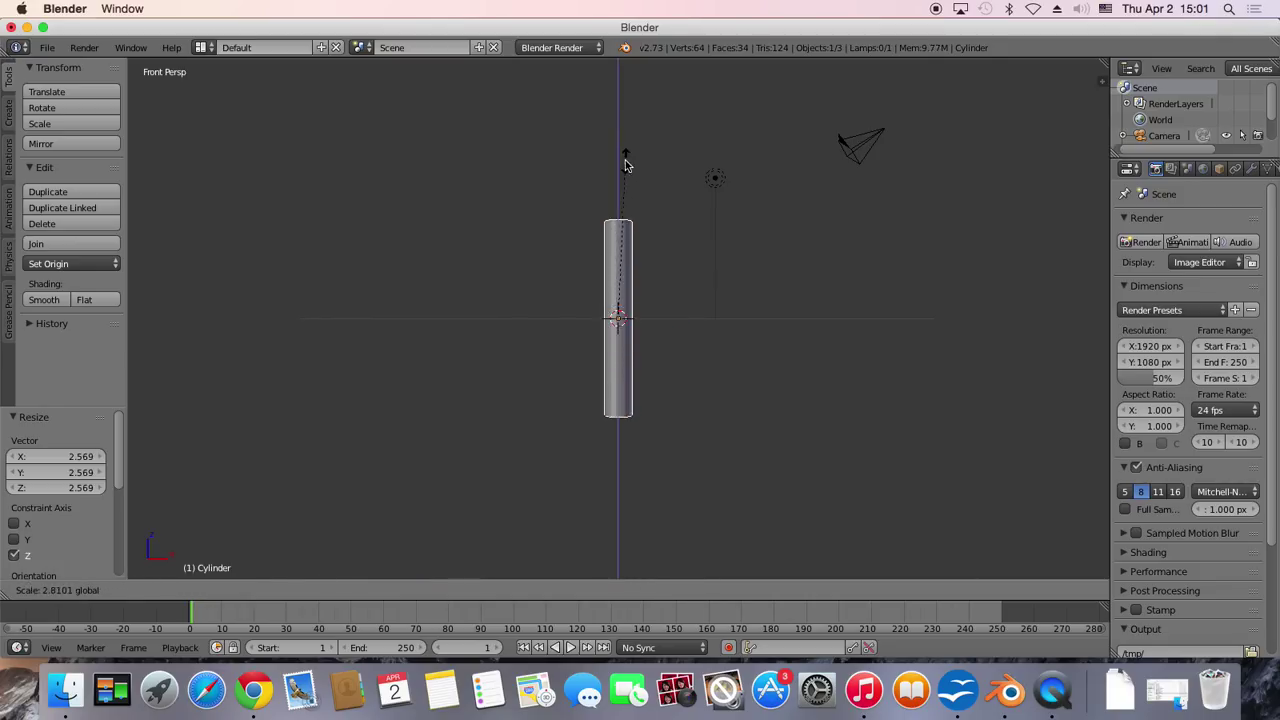
{"action": "right_click", "coordinate": [627, 165]}
{"action": "key", "text": "s"}
{"action": "key", "text": "z"}
{"action": "left_click", "coordinate": [725, 402]}
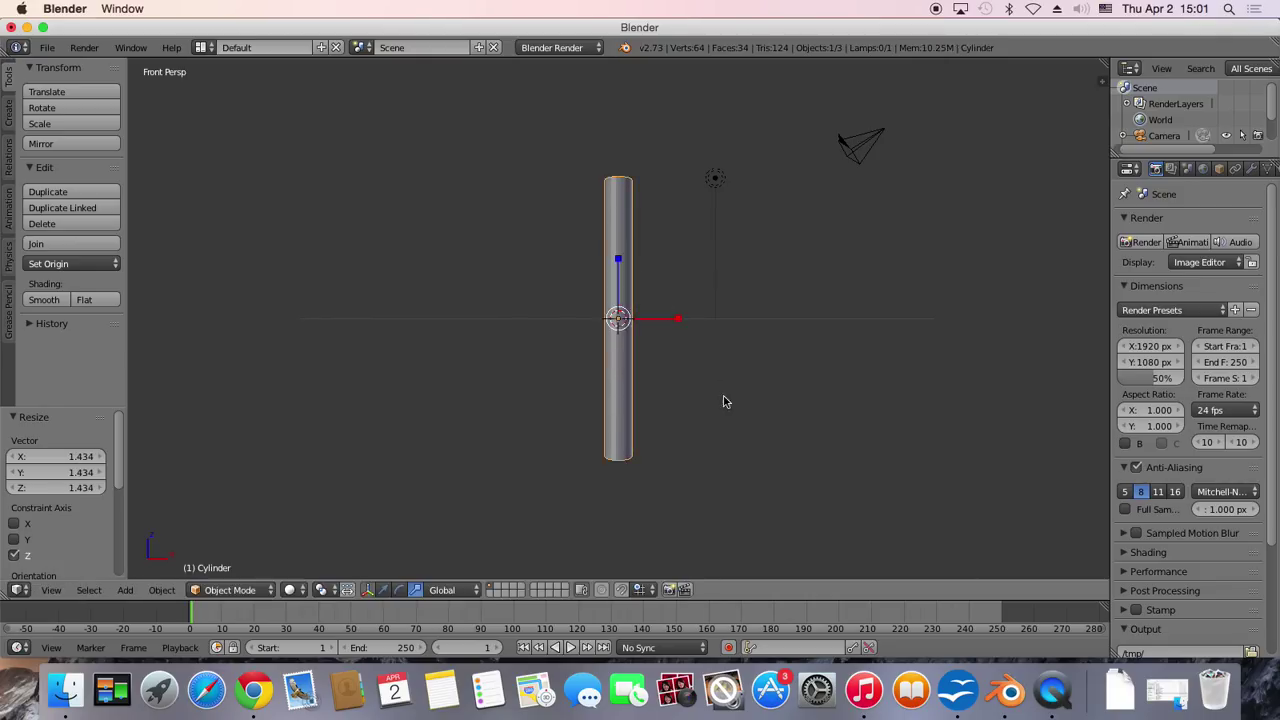
{"action": "key", "text": "s"}
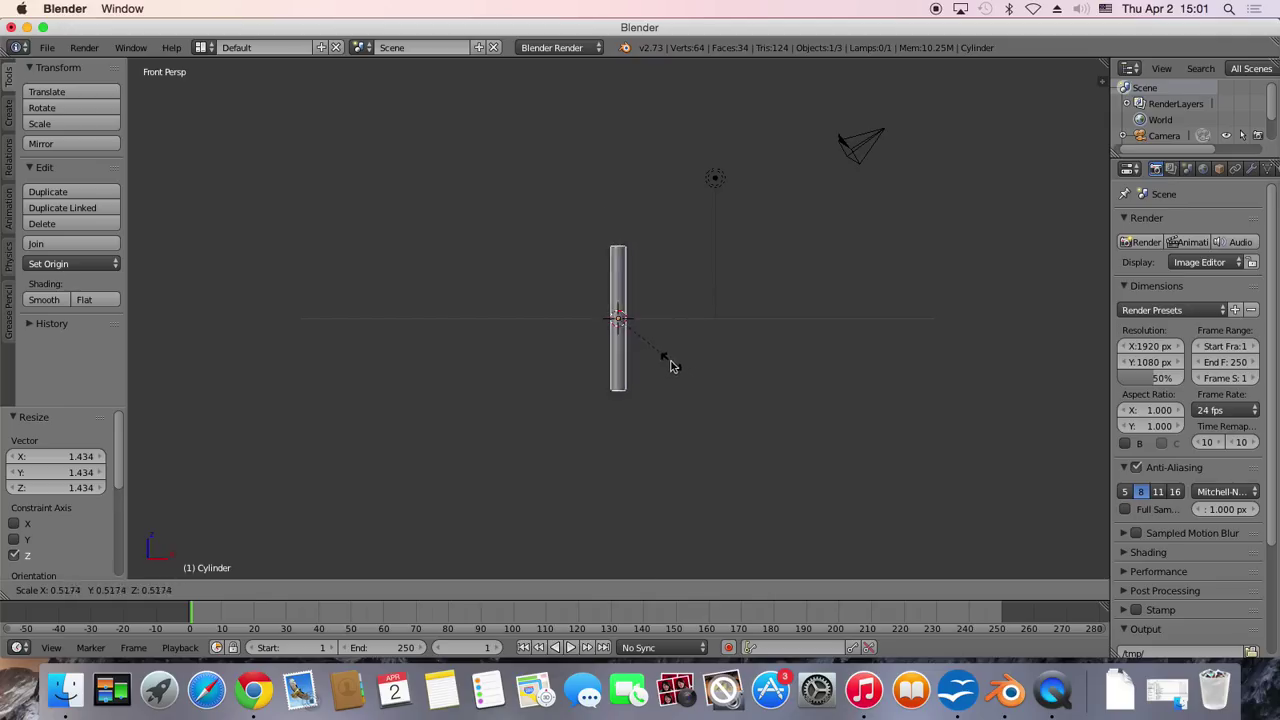
{"action": "left_click", "coordinate": [667, 364]}
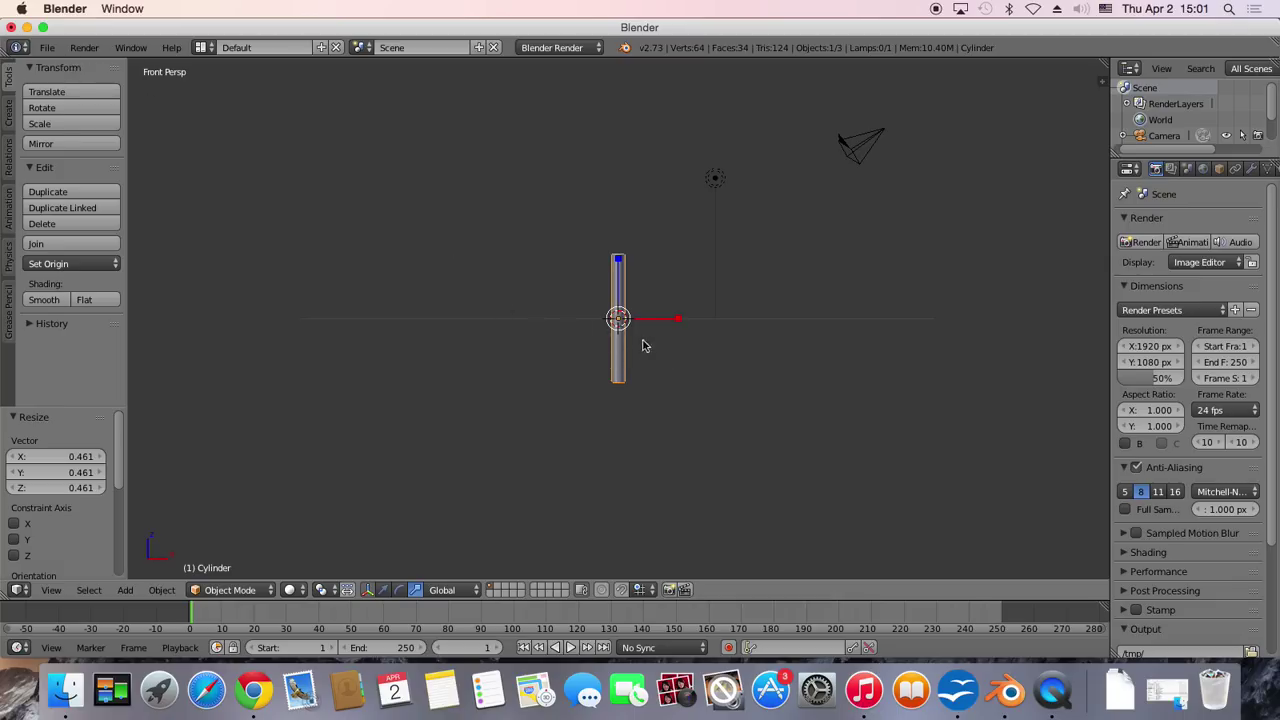
{"action": "scroll", "coordinate": [672, 378], "scroll_direction": "up", "scroll_amount": 3}
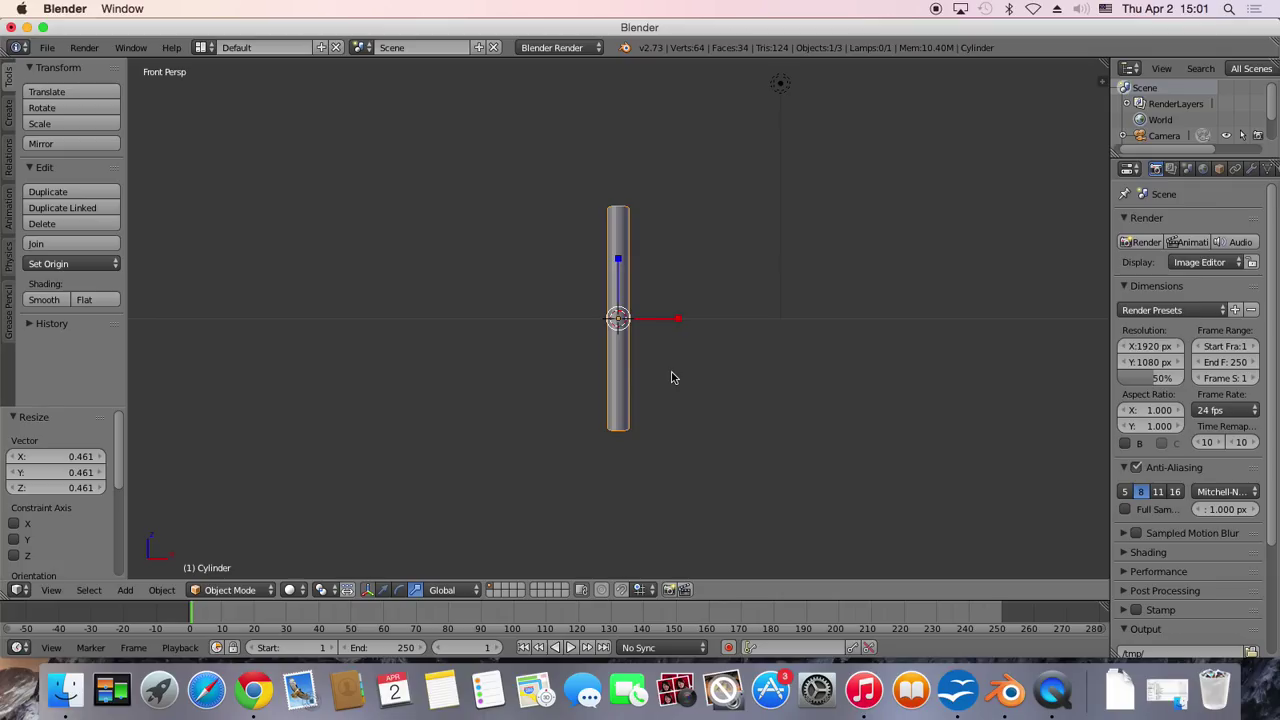
Test-render the cylinder, apply smooth shading, and render it again
{"action": "left_click", "coordinate": [84, 47]}
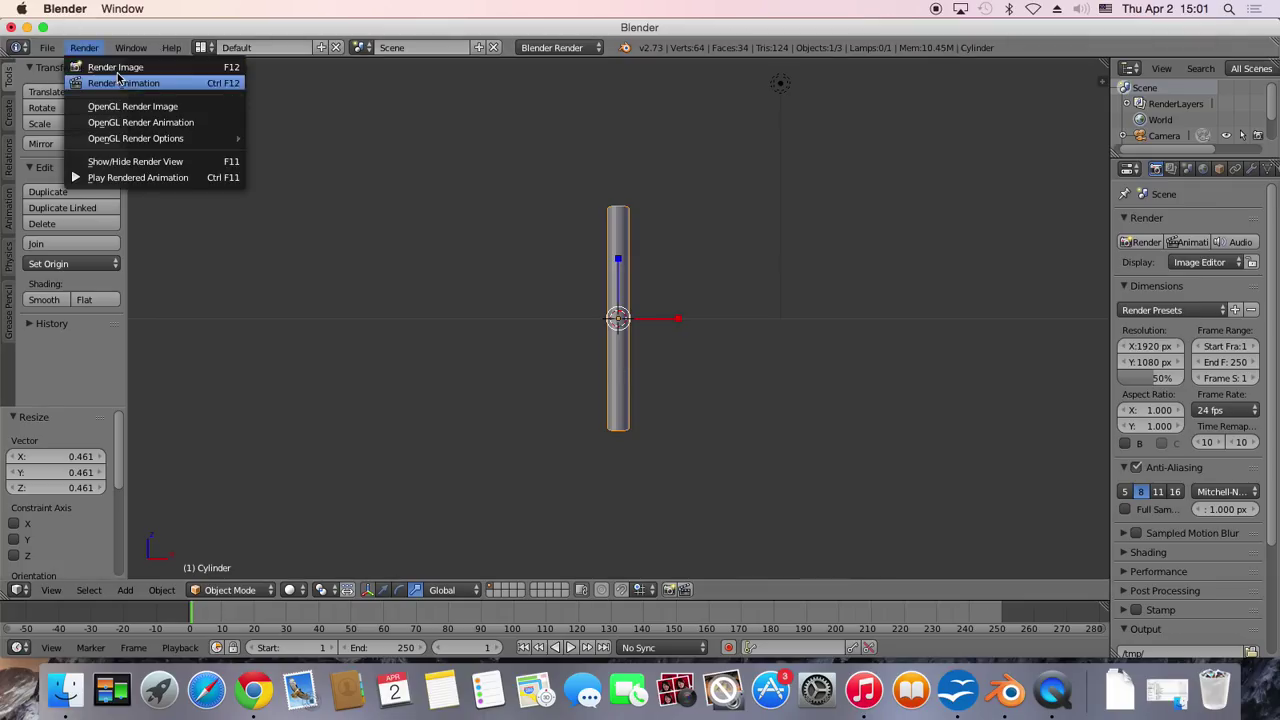
{"action": "left_click", "coordinate": [120, 67]}
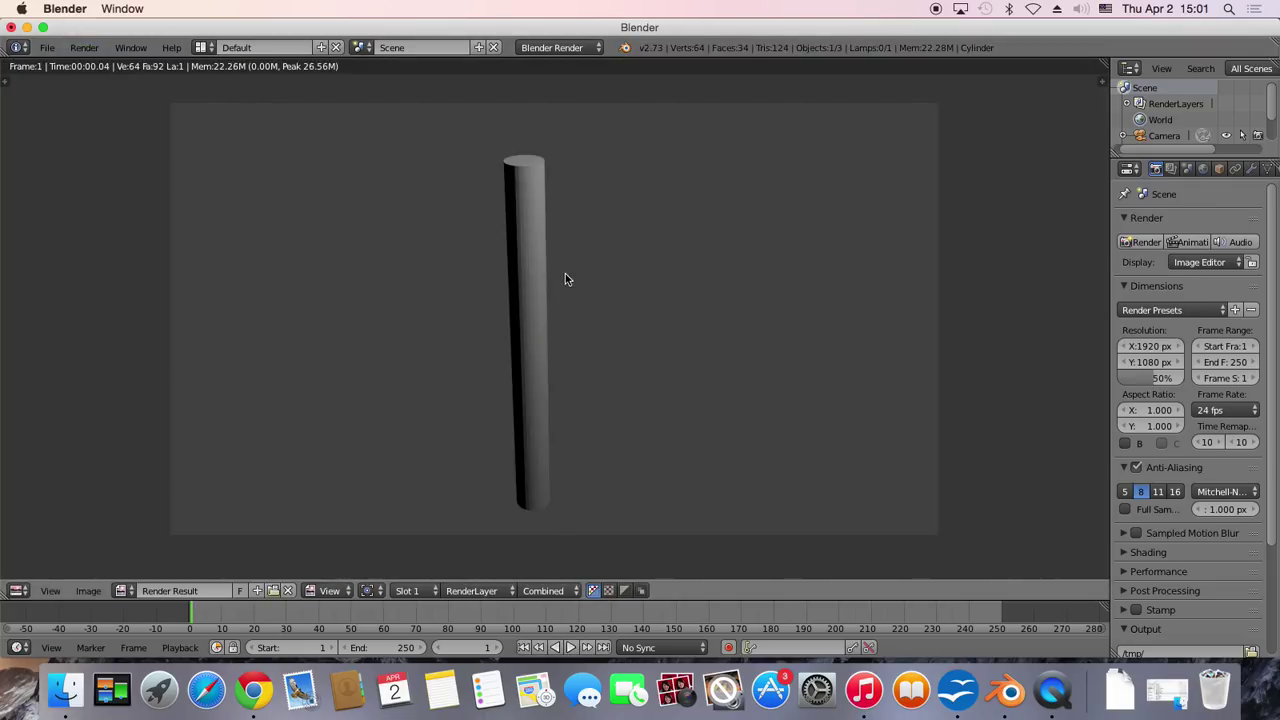
{"action": "key", "text": "Escape"}
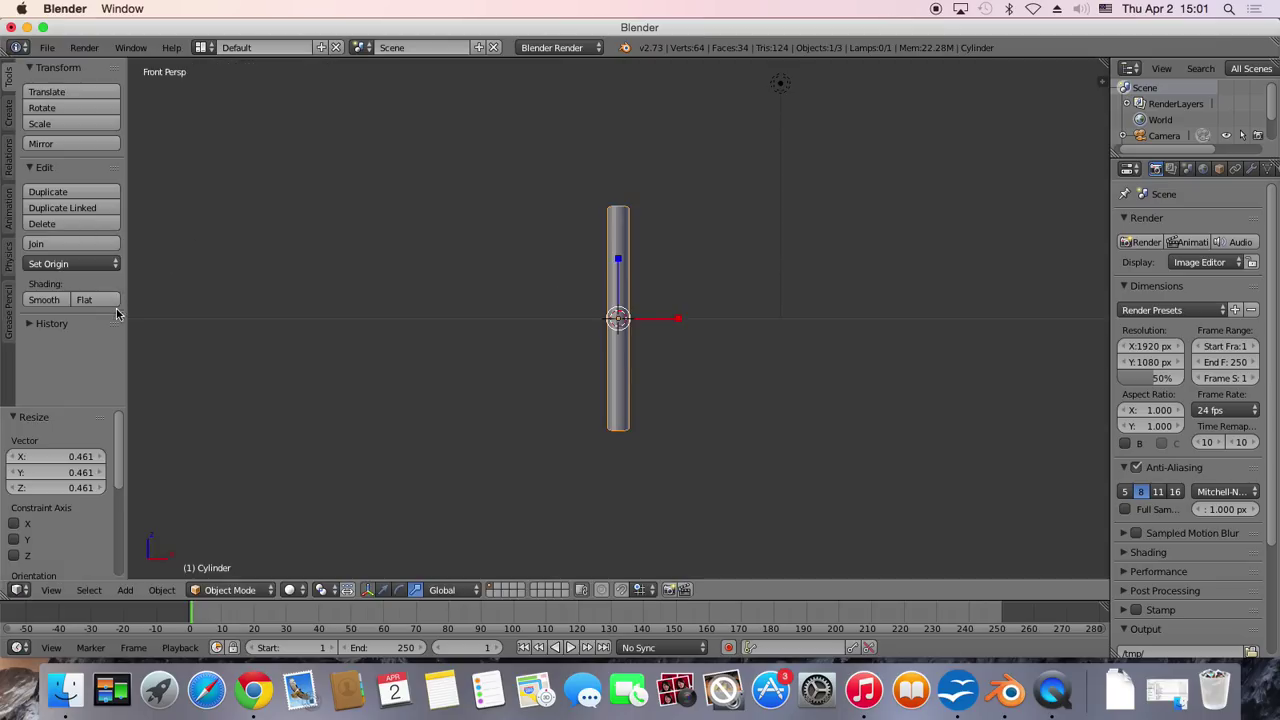
{"action": "left_click", "coordinate": [50, 301]}
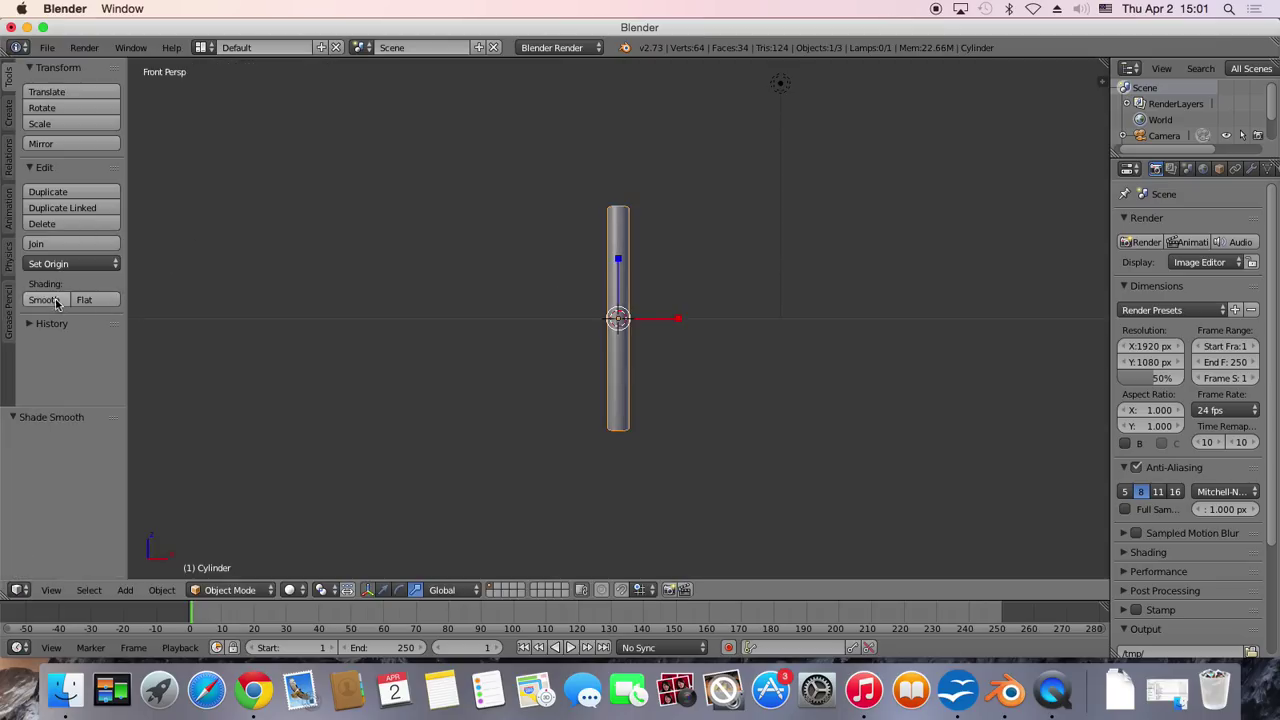
{"action": "left_click", "coordinate": [84, 47]}
{"action": "left_click", "coordinate": [114, 67]}
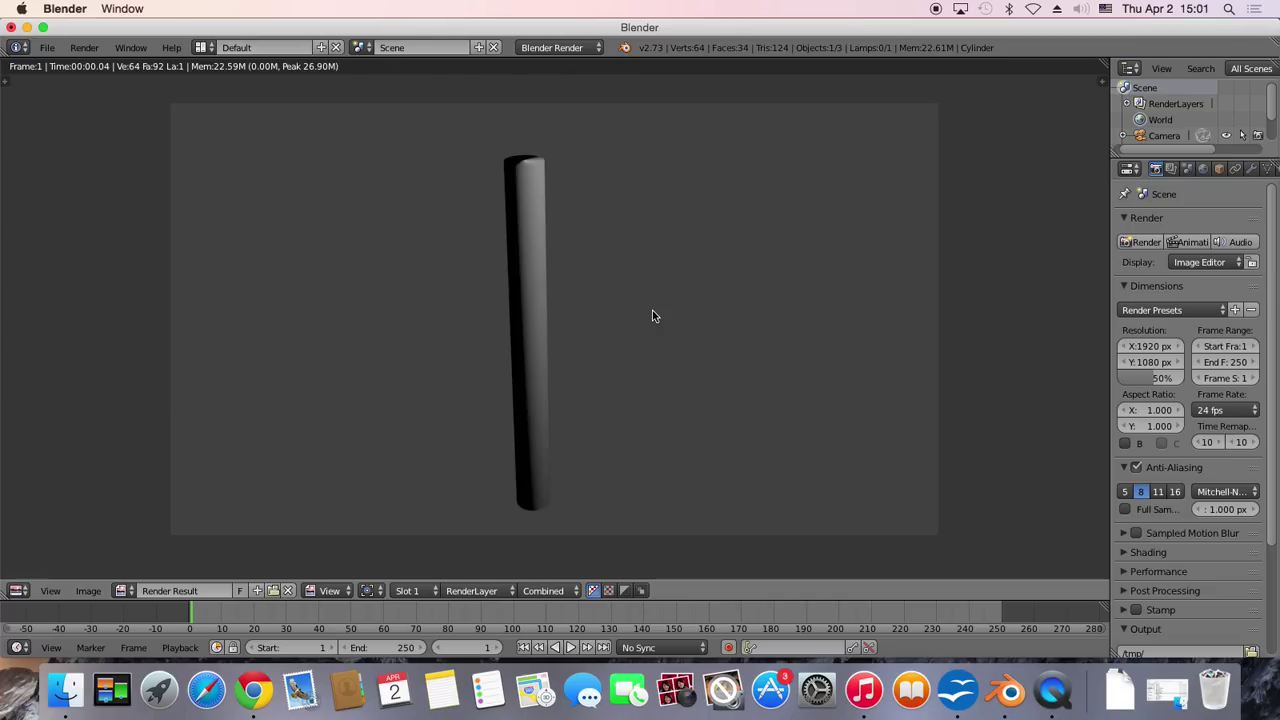
{"action": "key", "text": "Escape"}
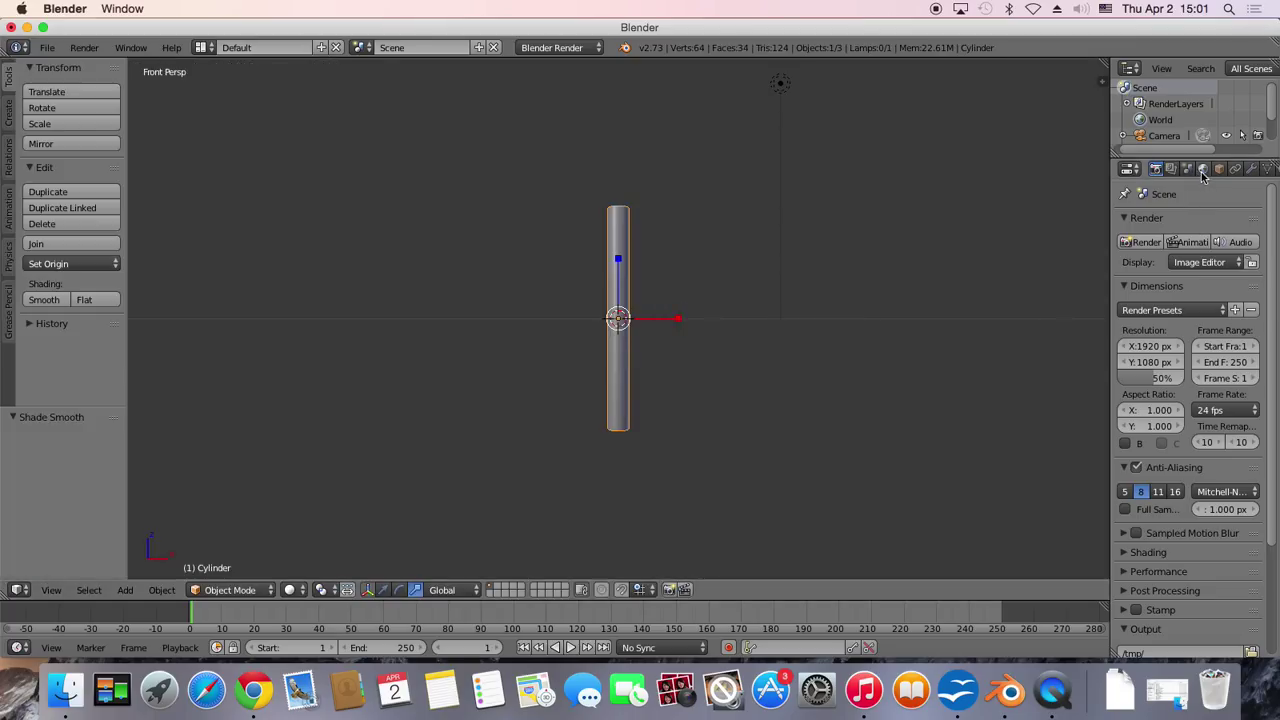
Enable world Environment Lighting at energy 0.2 and test-render the scene
{"action": "left_click_drag", "start_coordinate": [1111, 200], "coordinate": [1067, 197]}
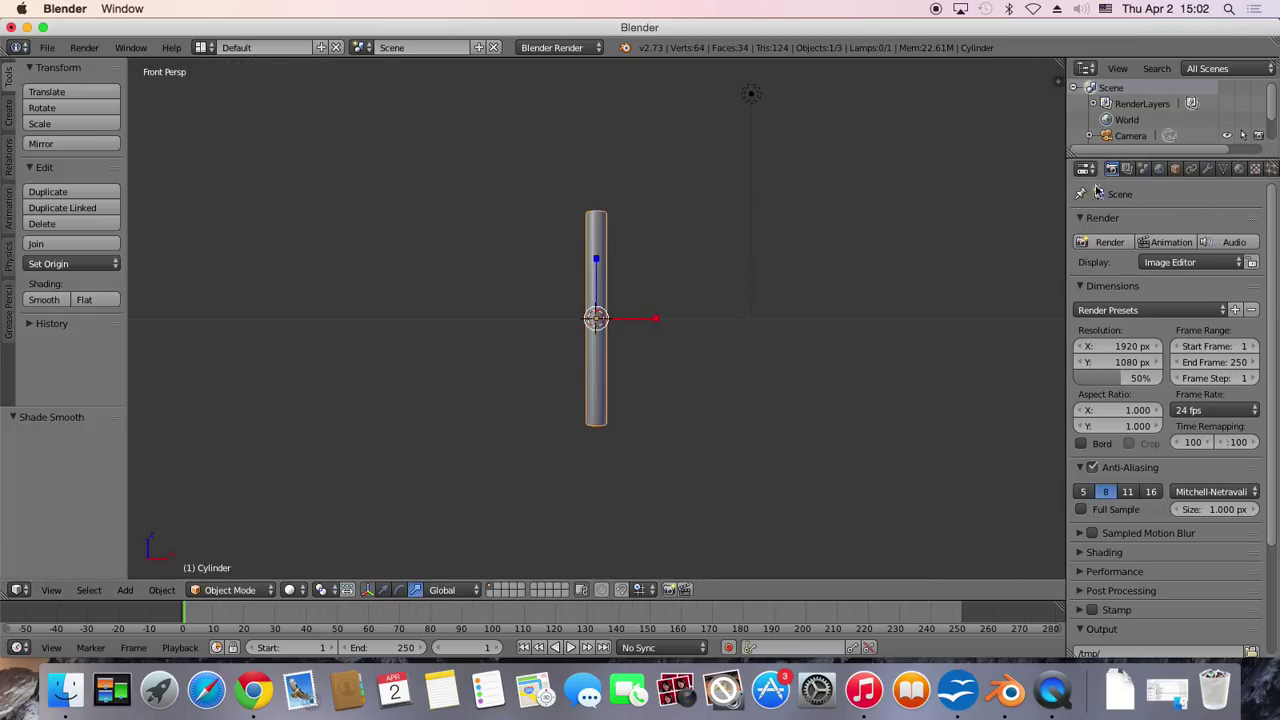
{"action": "left_click", "coordinate": [1159, 168]}
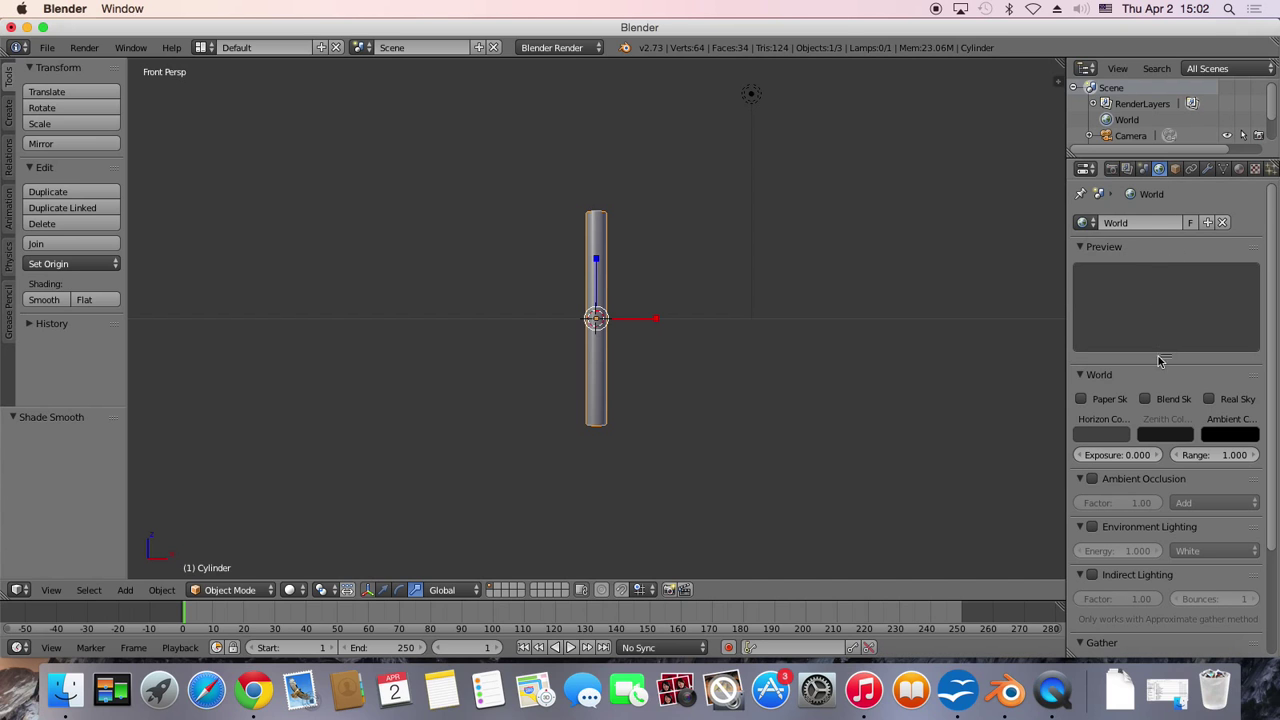
{"action": "left_click", "coordinate": [1101, 530]}
{"action": "left_click", "coordinate": [1125, 551]}
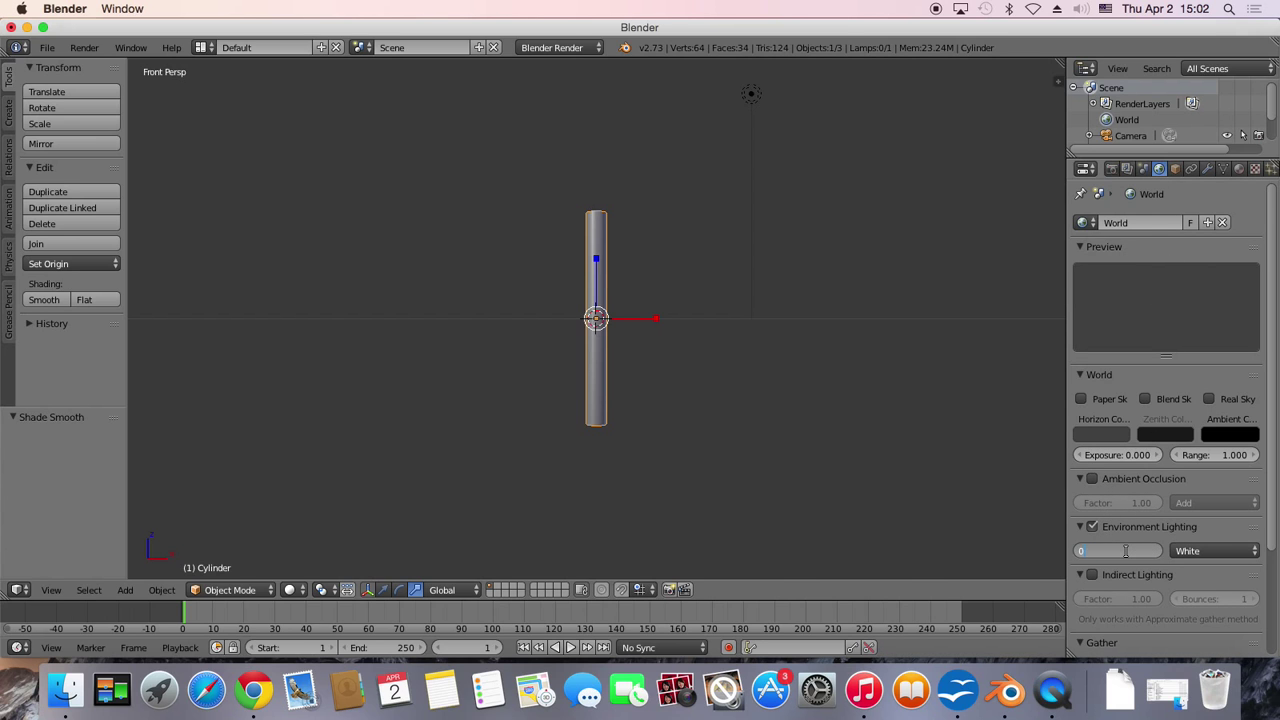
{"action": "type", "text": ".2"}
{"action": "key", "text": "Return"}
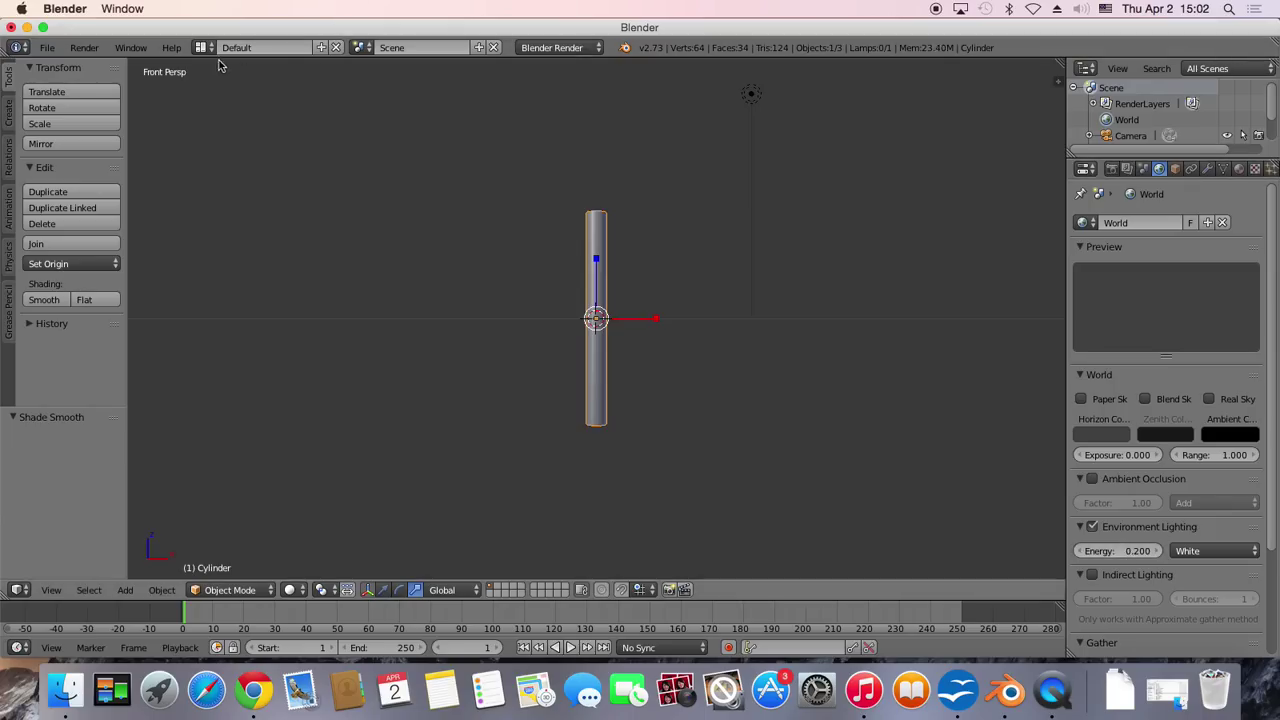
{"action": "left_click", "coordinate": [84, 47]}
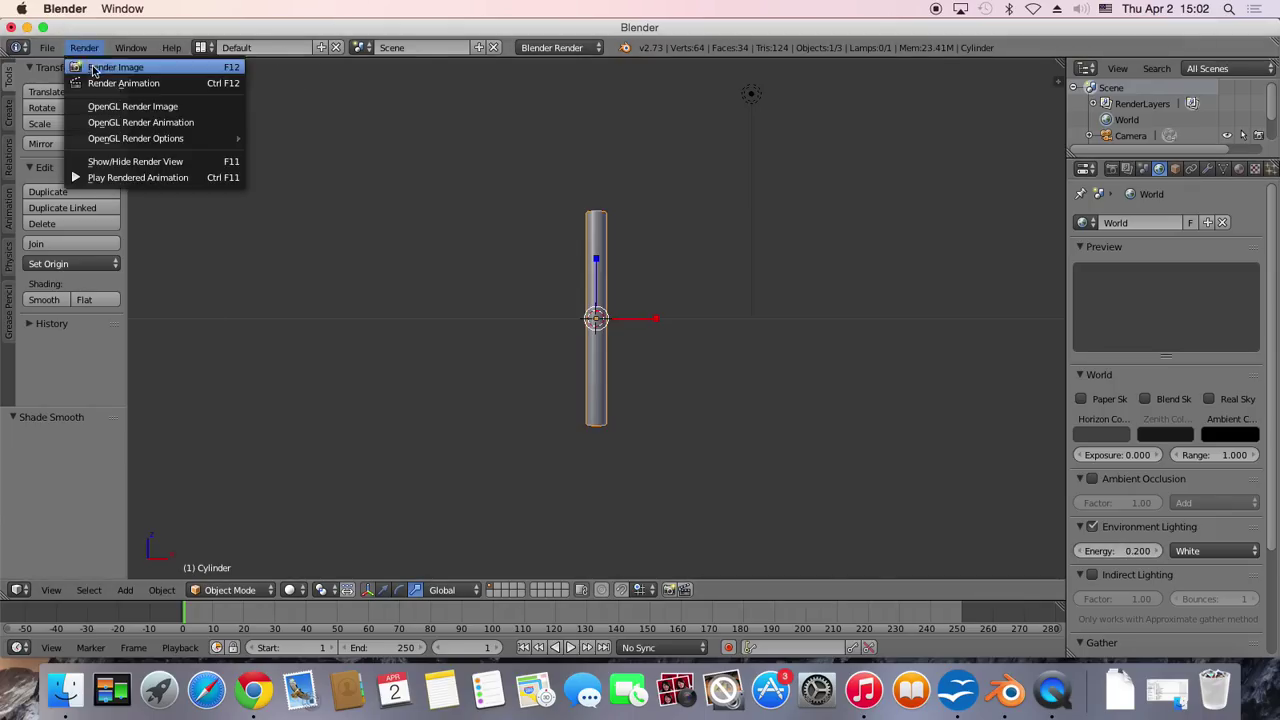
{"action": "left_click", "coordinate": [95, 65]}
{"action": "key", "text": "Escape"}
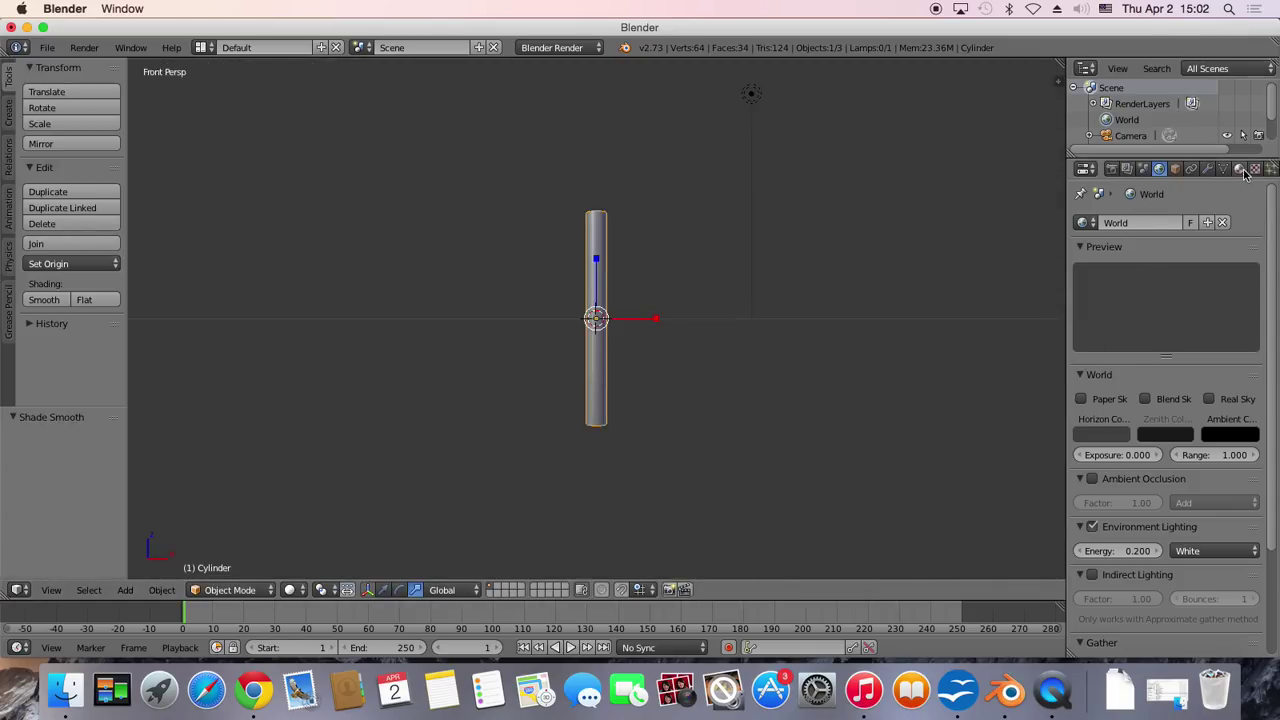
Give the cylinder a new material, Material.001, with bright green diffuse, and test-render
{"action": "left_click", "coordinate": [1239, 168]}
{"action": "left_click", "coordinate": [1165, 275]}
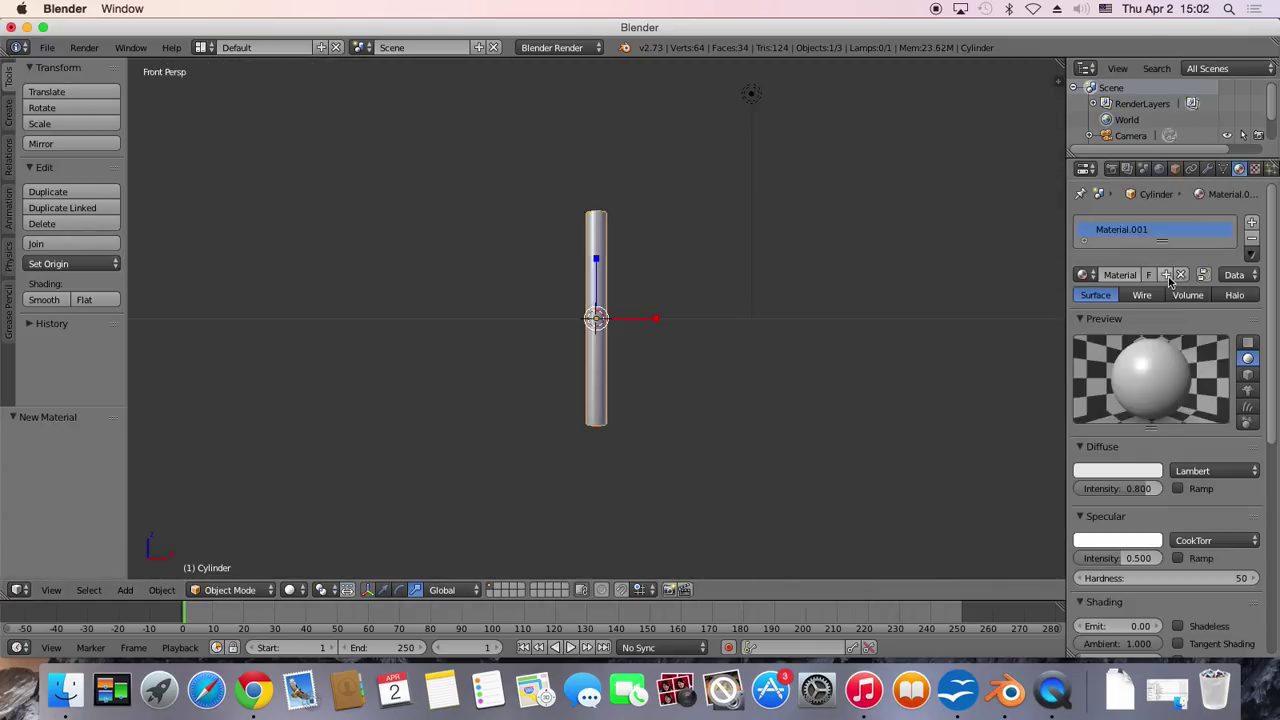
{"action": "left_click", "coordinate": [1144, 471]}
{"action": "left_click", "coordinate": [1040, 297]}
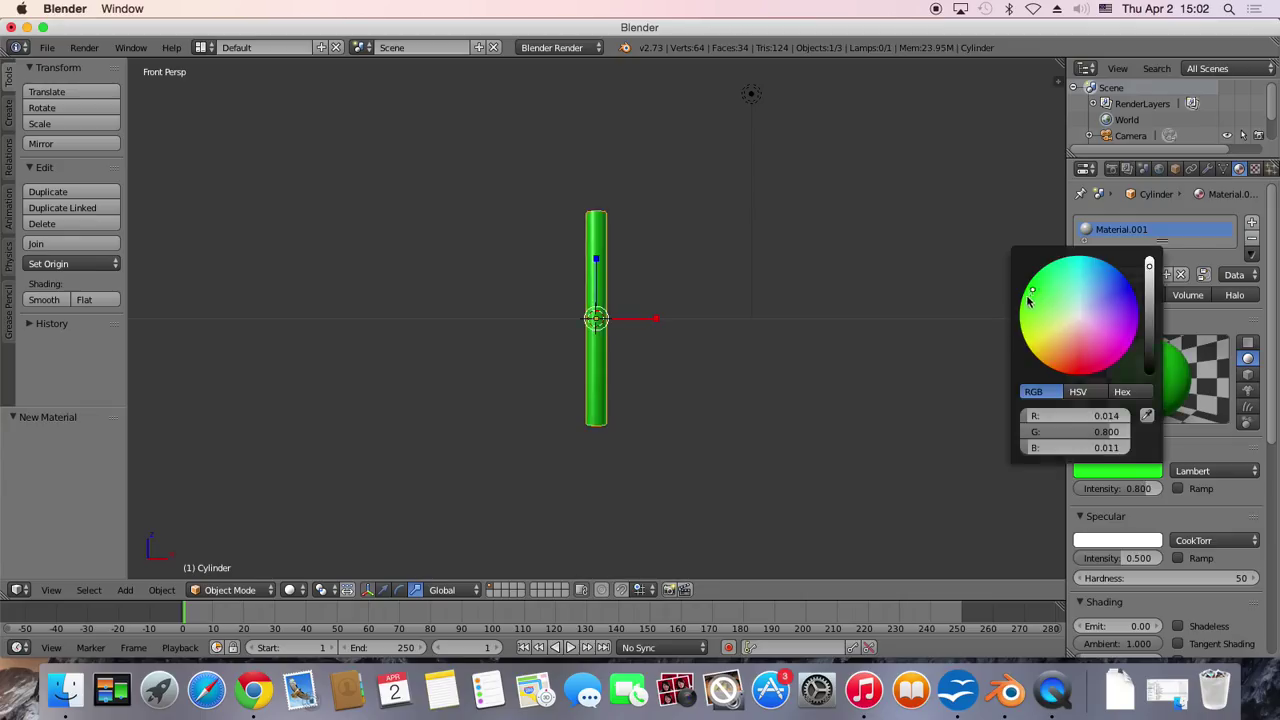
{"action": "left_click", "coordinate": [84, 47]}
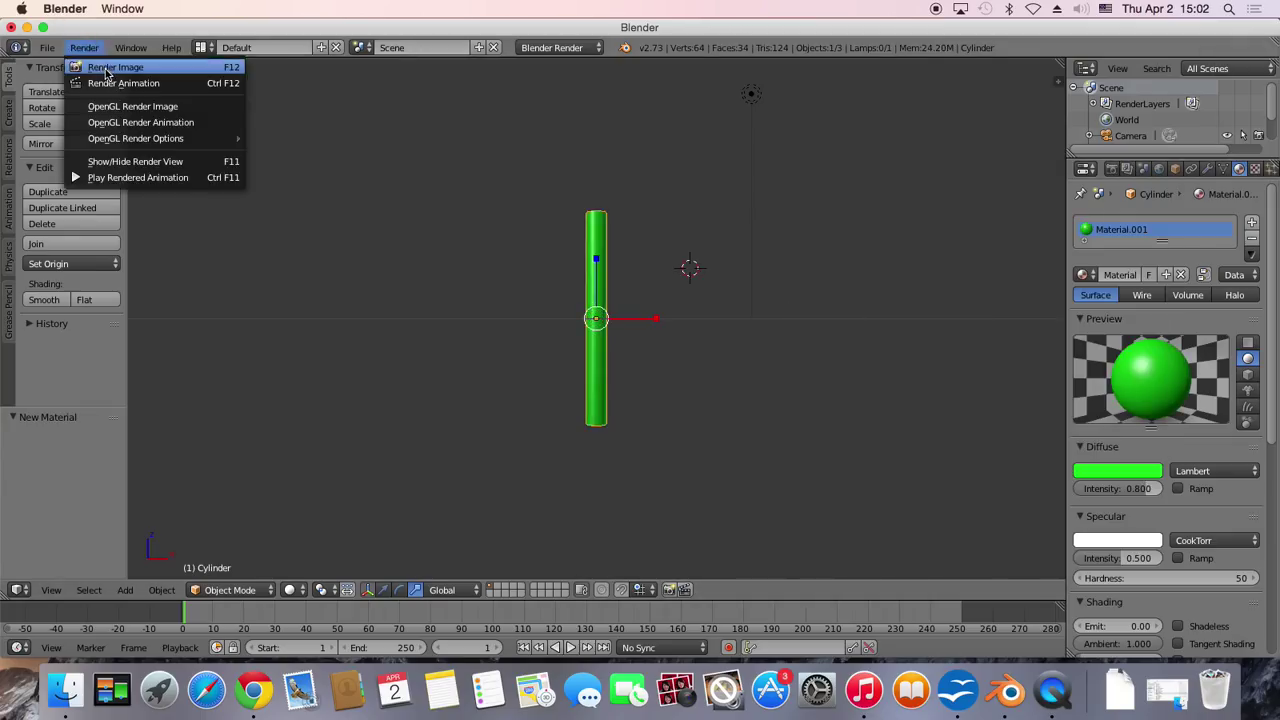
{"action": "left_click", "coordinate": [104, 66]}
{"action": "key", "text": "Escape"}
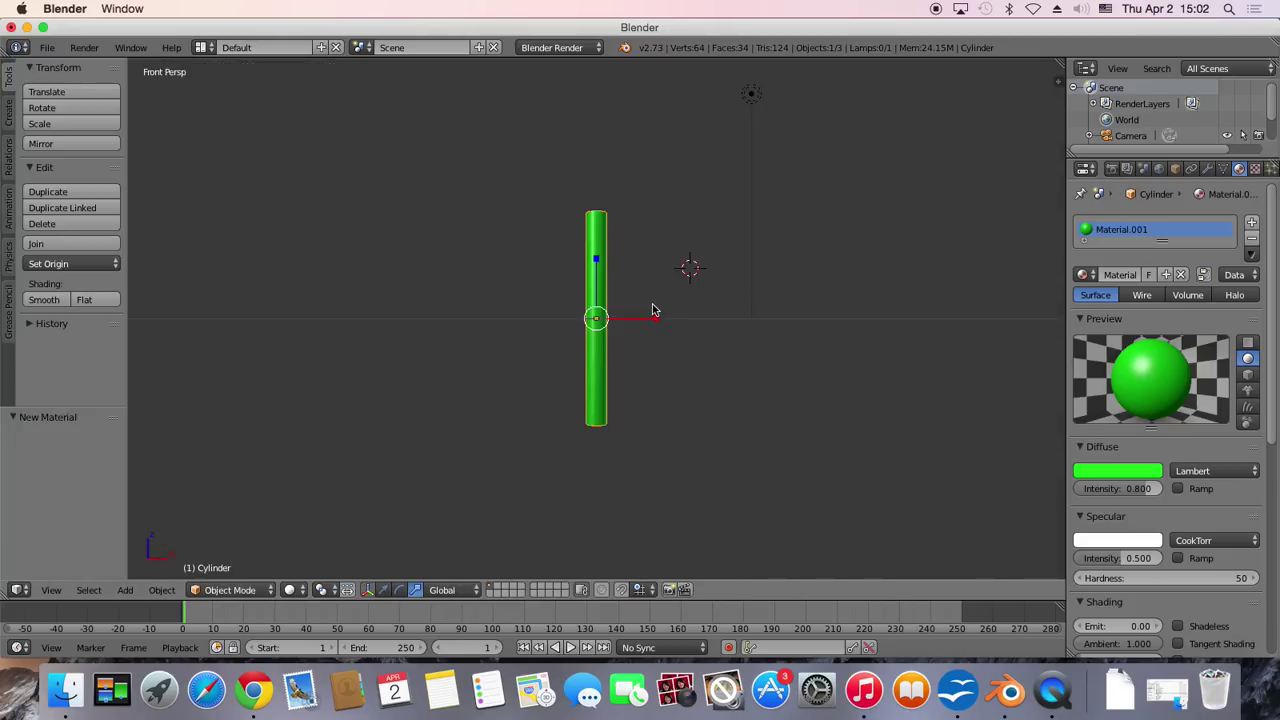
Place the 3D cursor at the cylinder's bottom end
{"action": "scroll", "coordinate": [652, 308], "scroll_direction": "down", "scroll_amount": 2}
{"action": "scroll", "coordinate": [652, 308], "scroll_direction": "up", "scroll_amount": 2}
{"action": "scroll", "coordinate": [652, 308], "scroll_direction": "up", "scroll_amount": 4}
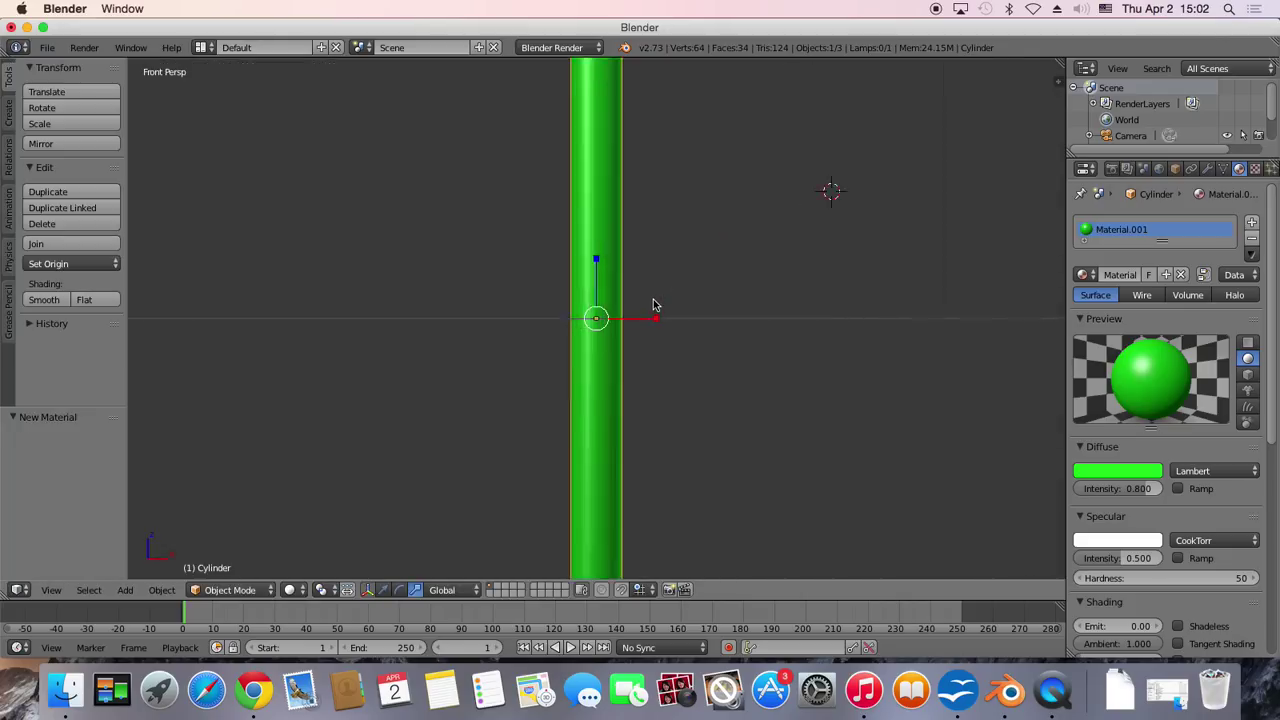
{"action": "scroll", "coordinate": [654, 305], "scroll_direction": "down", "scroll_amount": 4}
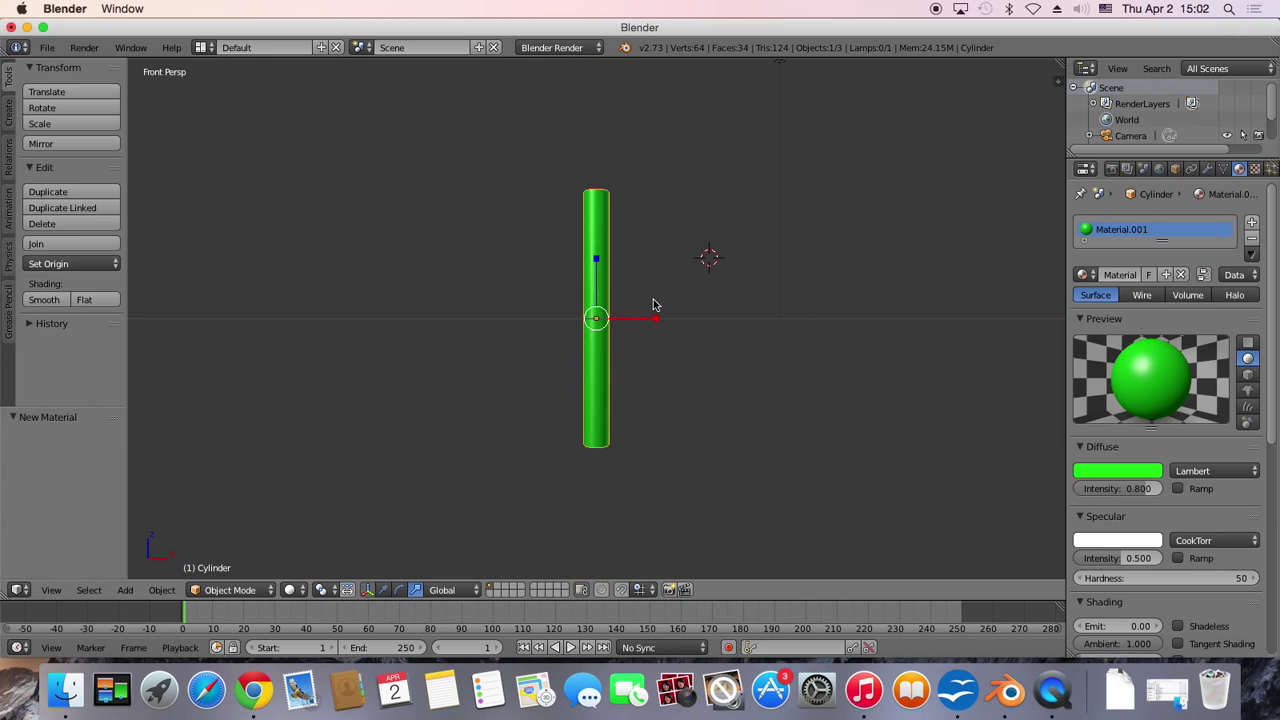
{"action": "left_click", "coordinate": [597, 449]}
Add a single-bone armature at the cylinder's base and toggle selection between cylinder and armature
{"action": "left_click", "coordinate": [136, 591]}
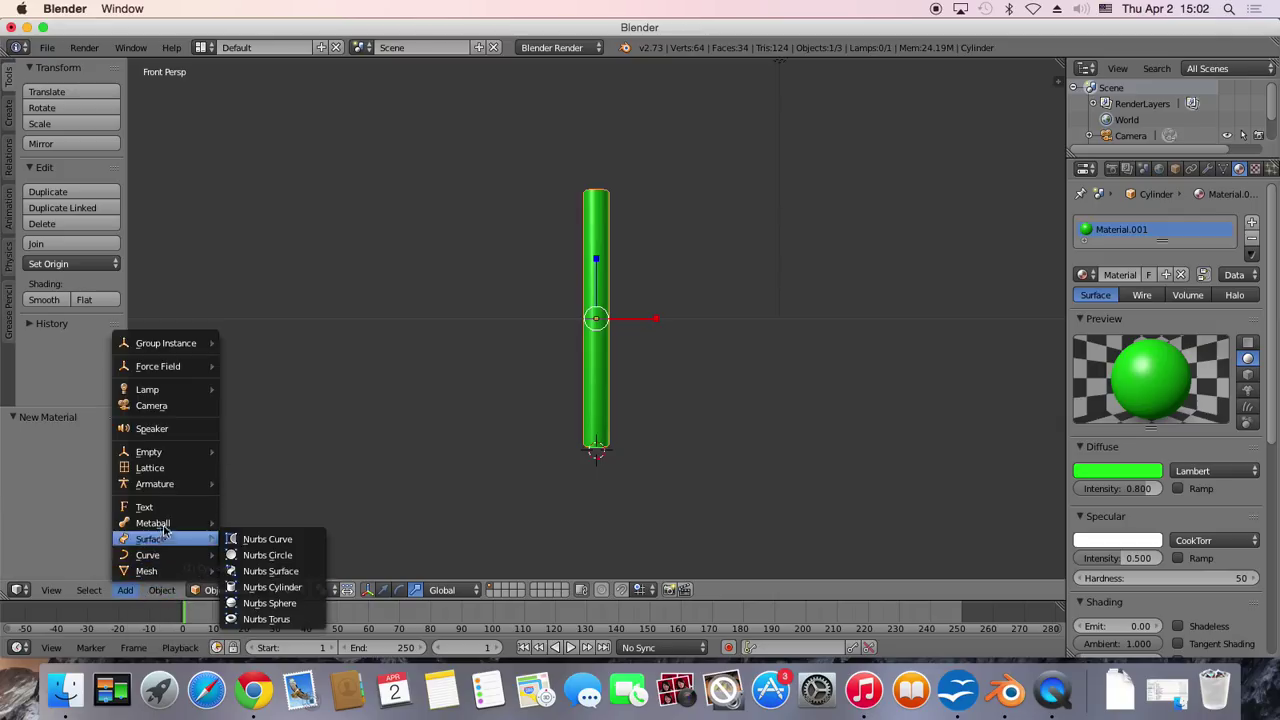
{"action": "mouse_move", "coordinate": [155, 484]}
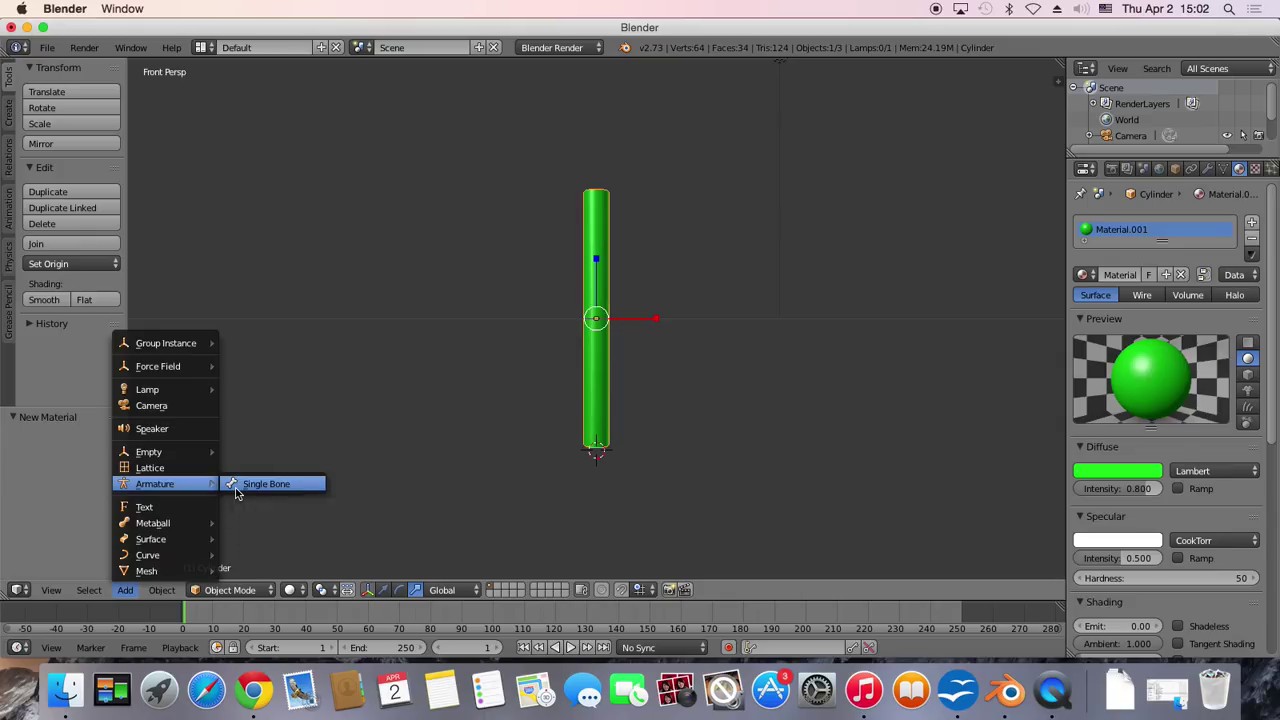
{"action": "left_click", "coordinate": [237, 488]}
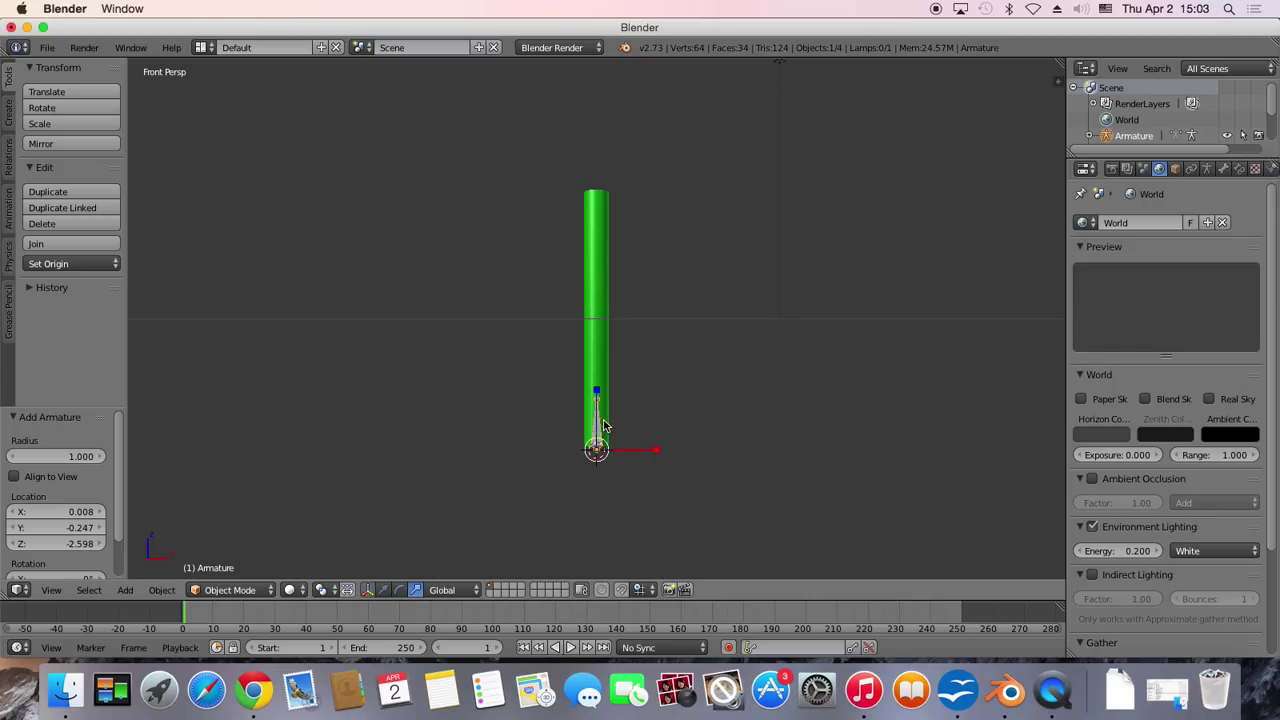
{"action": "right_click", "coordinate": [598, 434]}
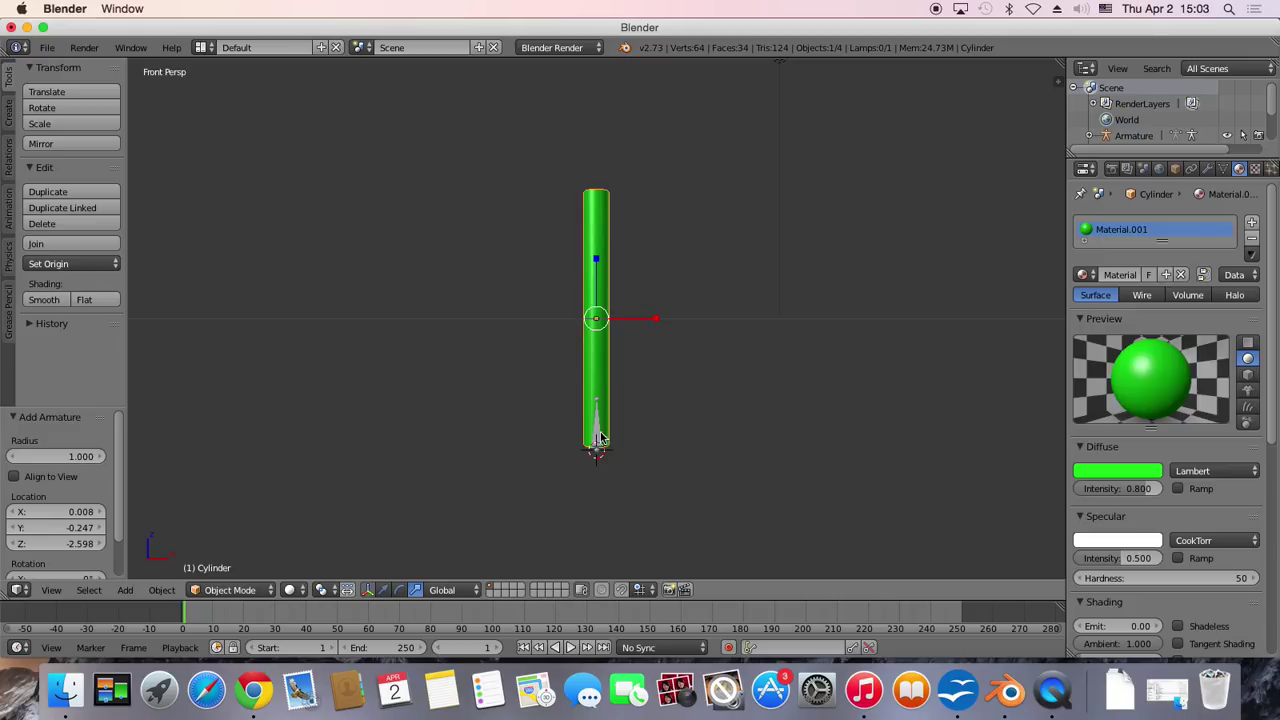
{"action": "right_click", "coordinate": [600, 437]}
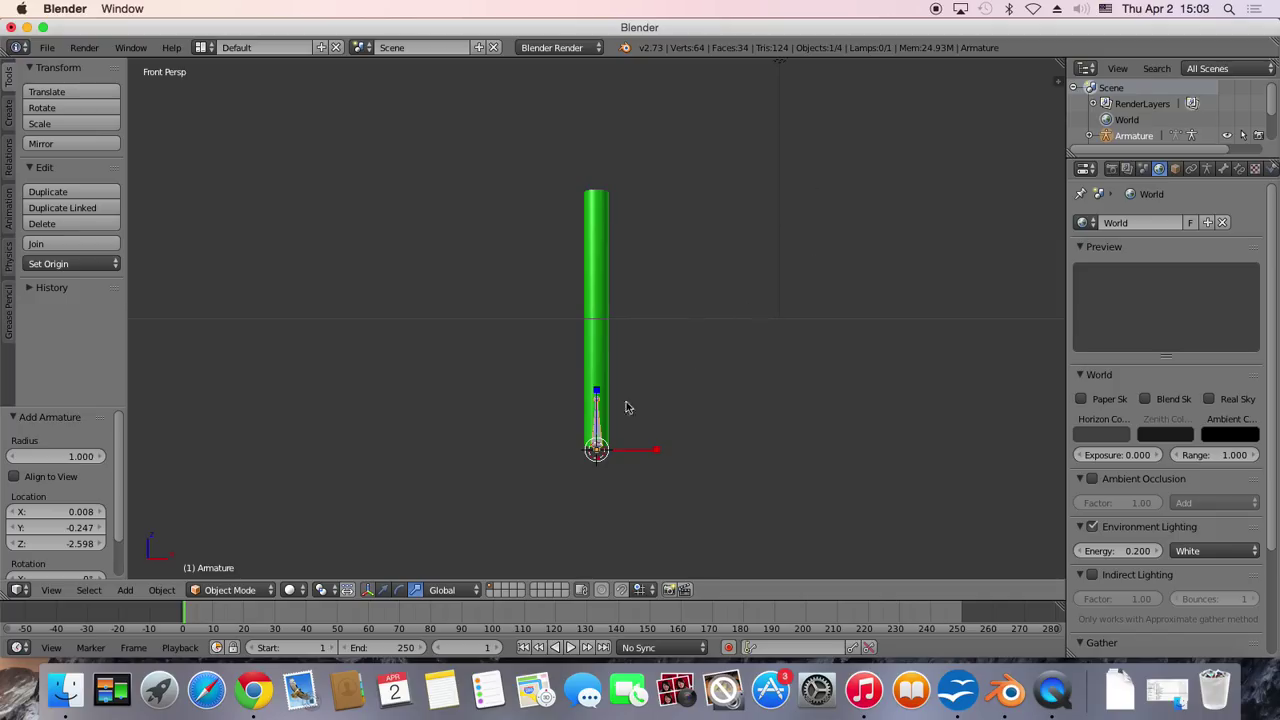
{"action": "right_click", "coordinate": [599, 430]}
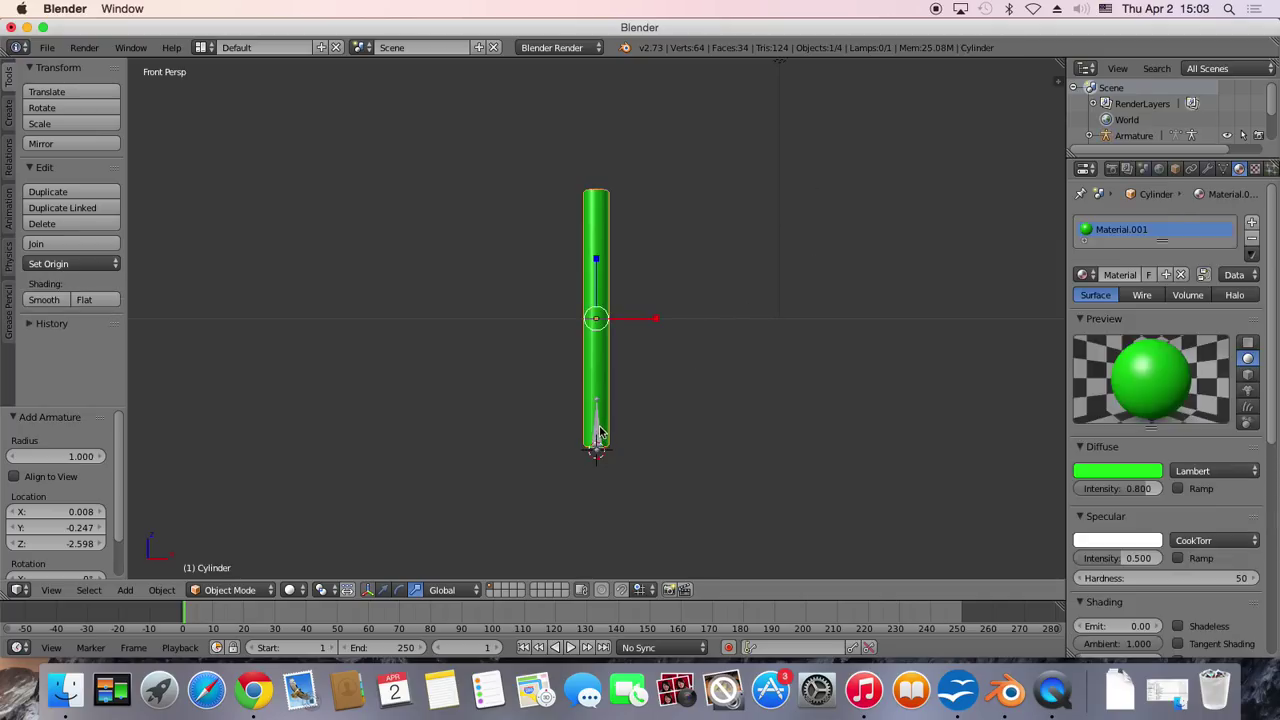
{"action": "right_click", "coordinate": [599, 430]}
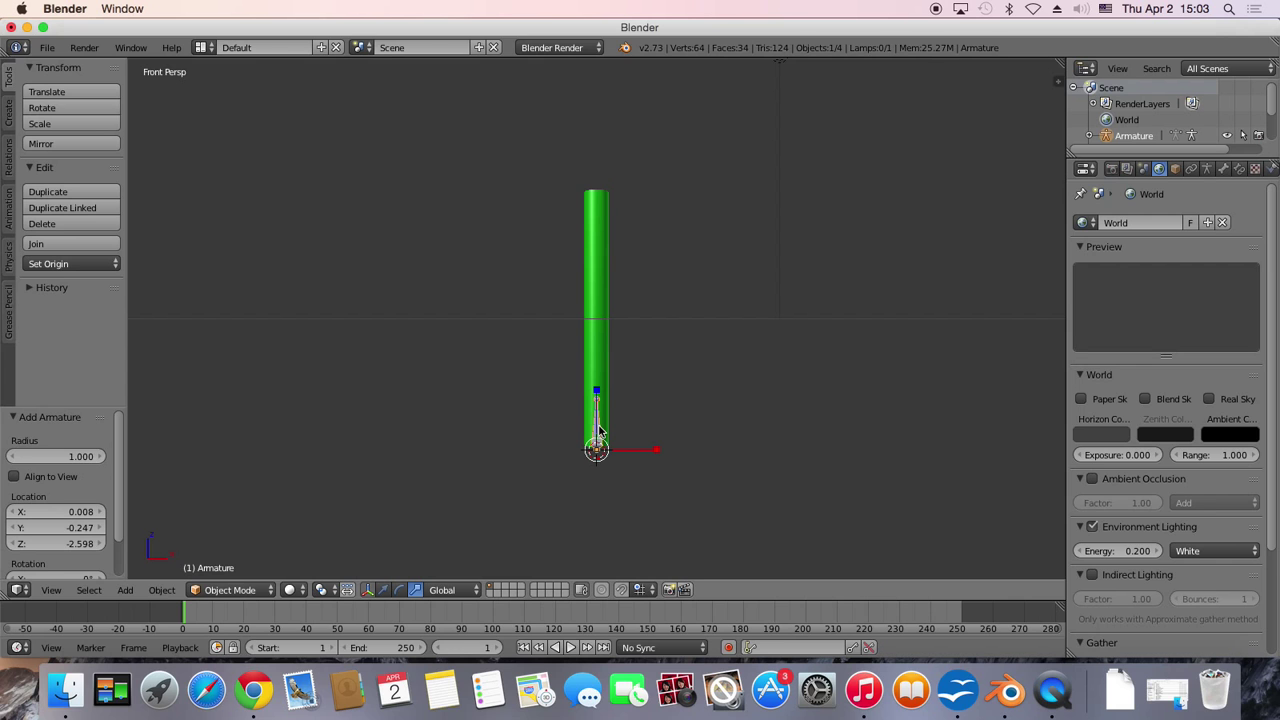
In armature Edit Mode, extrude the second and third bones straight up along Z
{"action": "left_click", "coordinate": [268, 597]}
{"action": "left_click", "coordinate": [266, 562]}
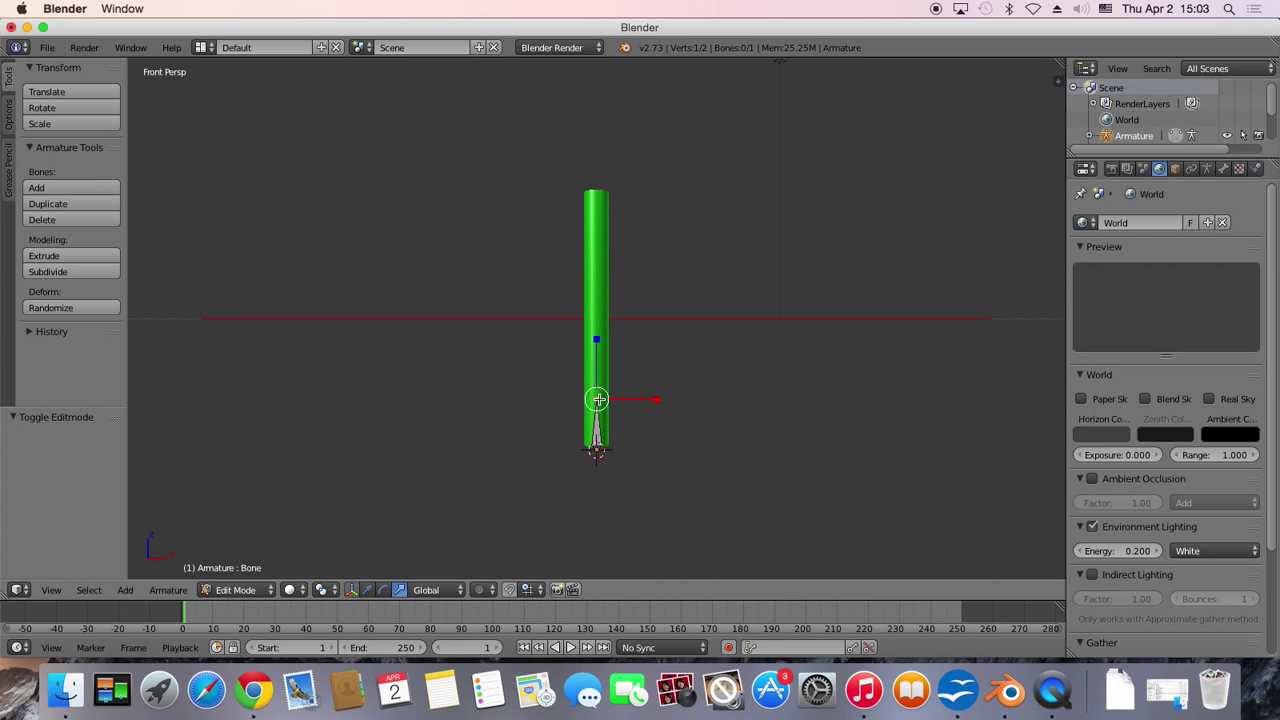
{"action": "key", "text": "e"}
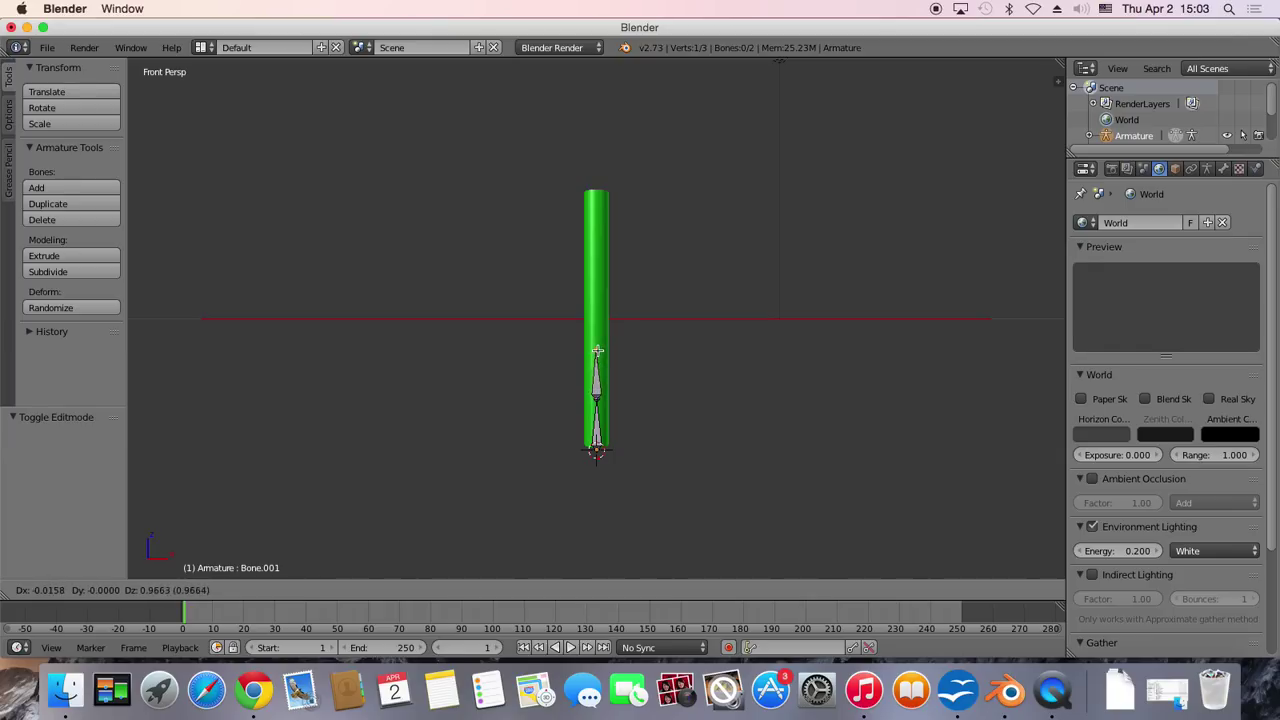
{"action": "key", "text": "z"}
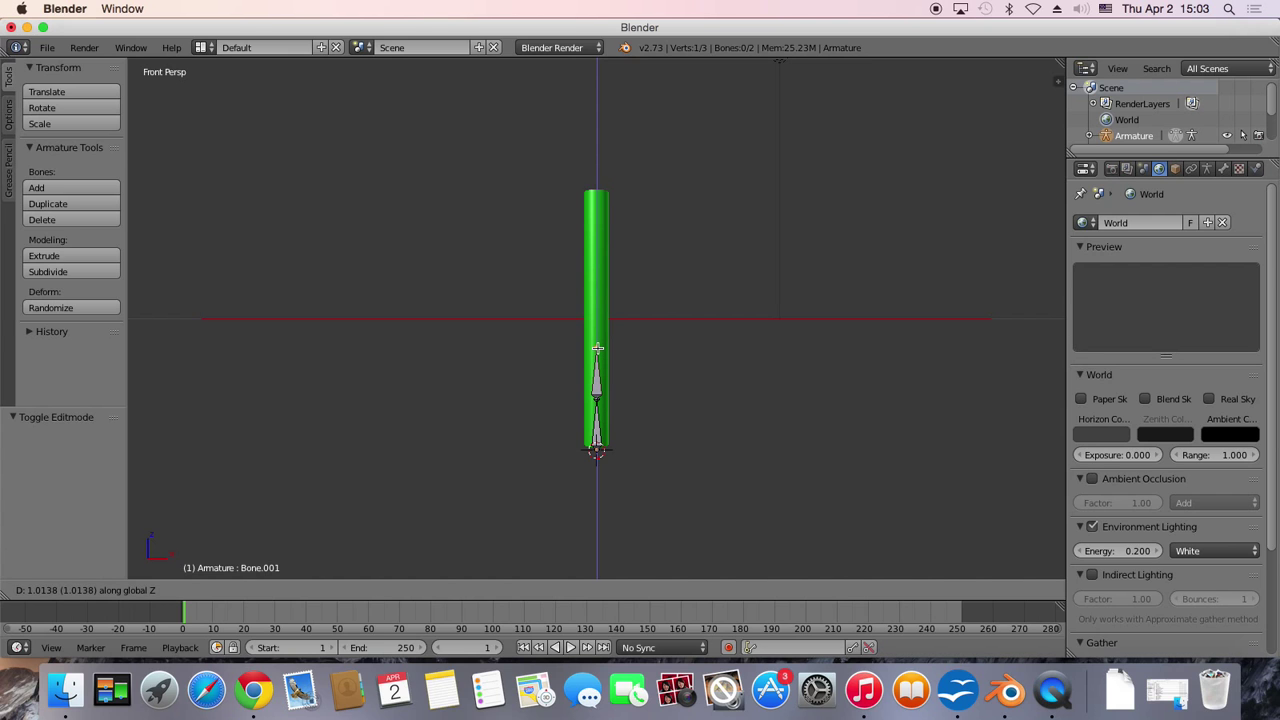
{"action": "left_click", "coordinate": [597, 348]}
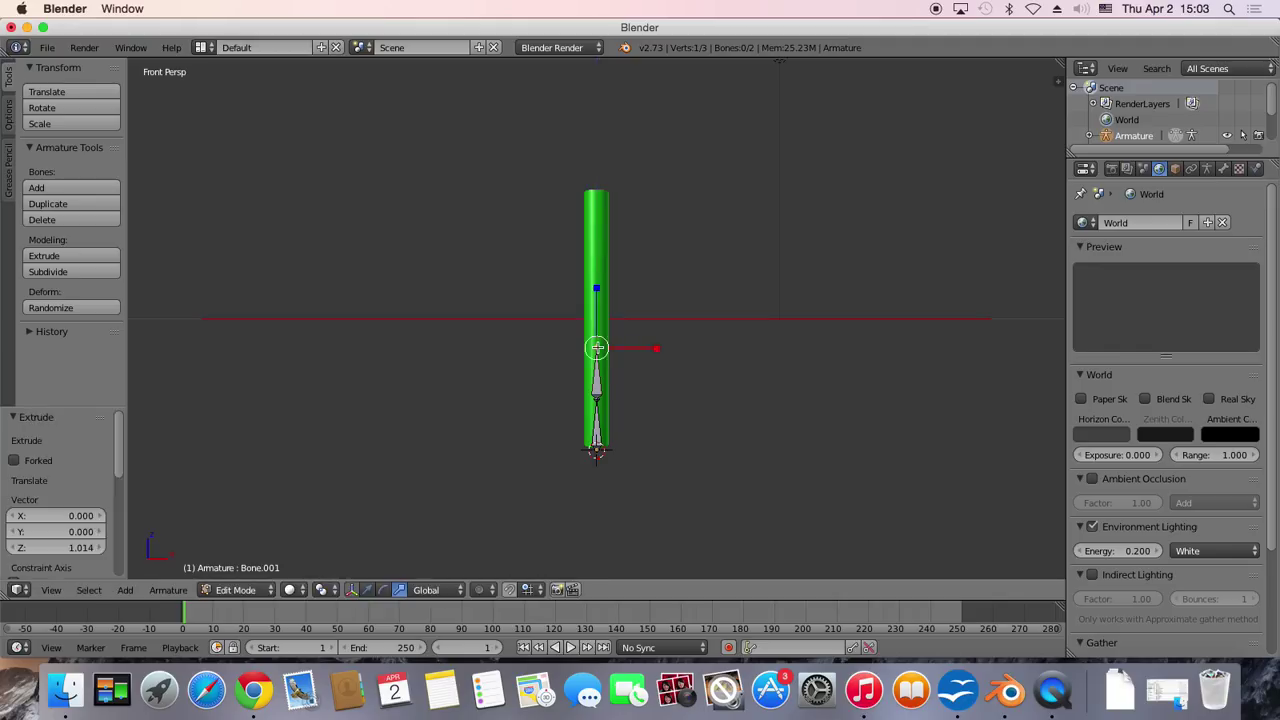
{"action": "key", "text": "e"}
{"action": "key", "text": "z"}
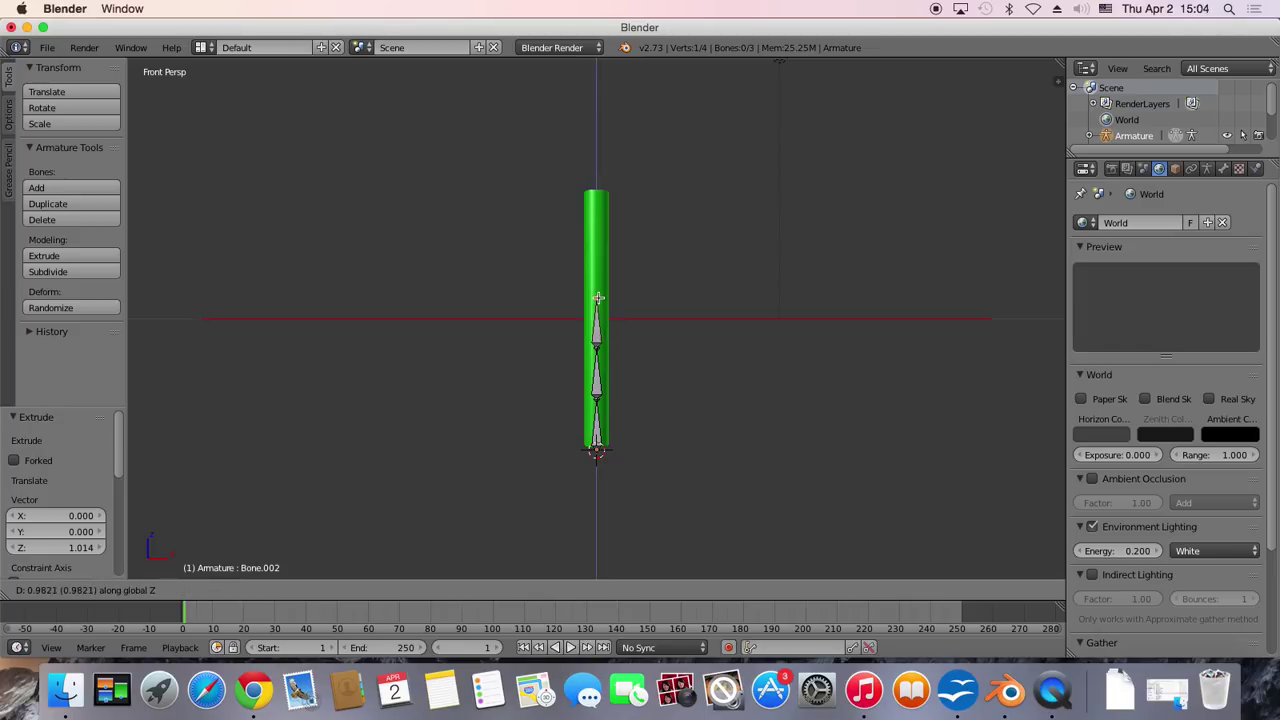
{"action": "left_click", "coordinate": [597, 298]}
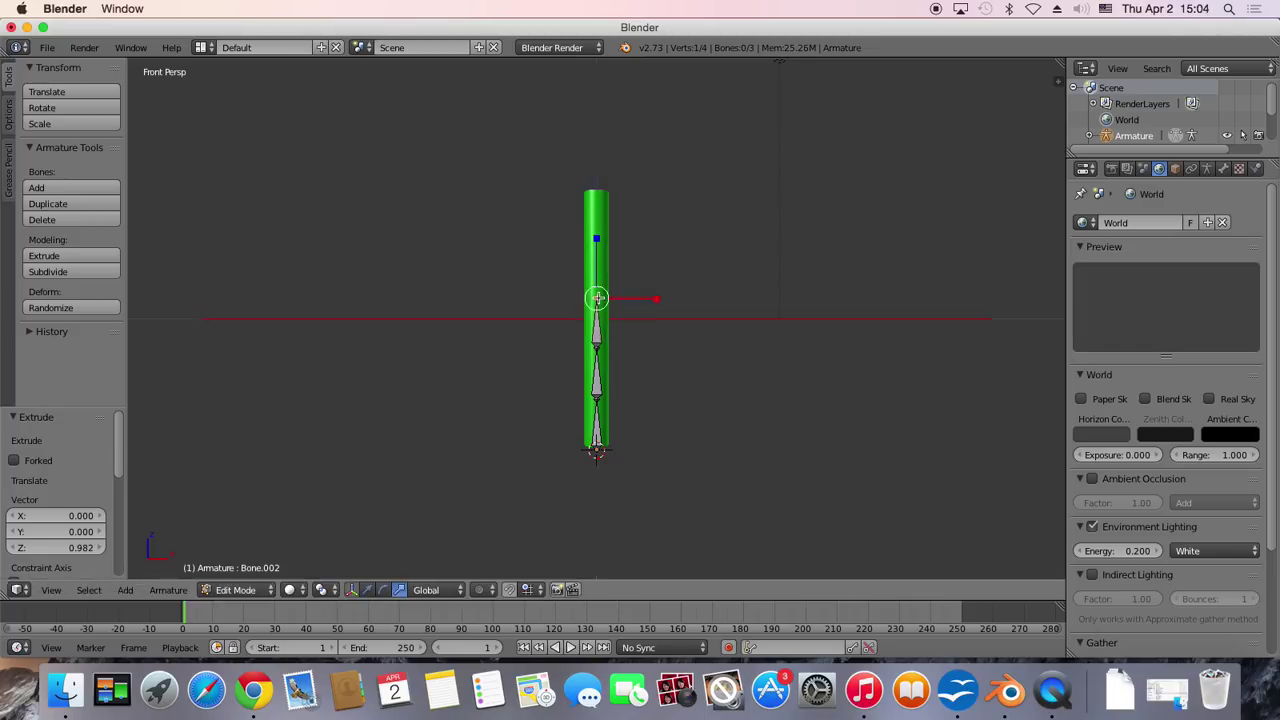
Extrude the fourth and fifth bones along Z up to the cylinder's top
{"action": "key", "text": "e"}
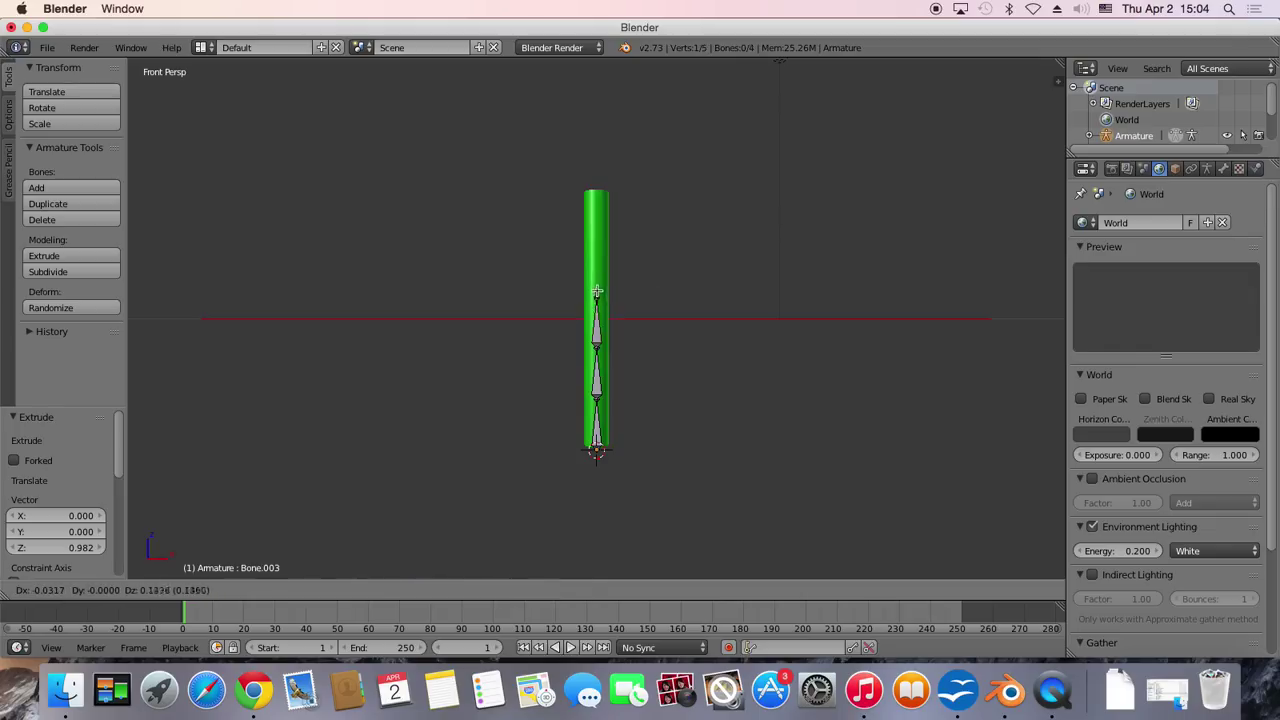
{"action": "key", "text": "z"}
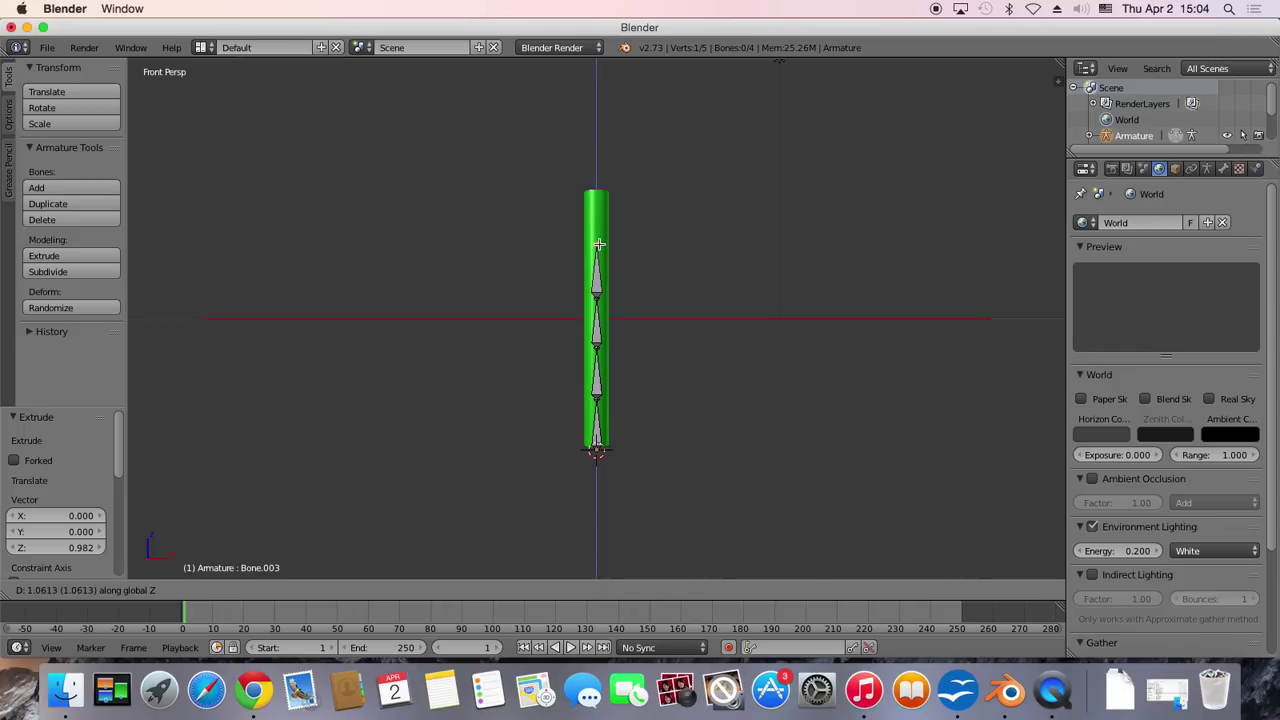
{"action": "left_click", "coordinate": [598, 244]}
{"action": "key", "text": "e"}
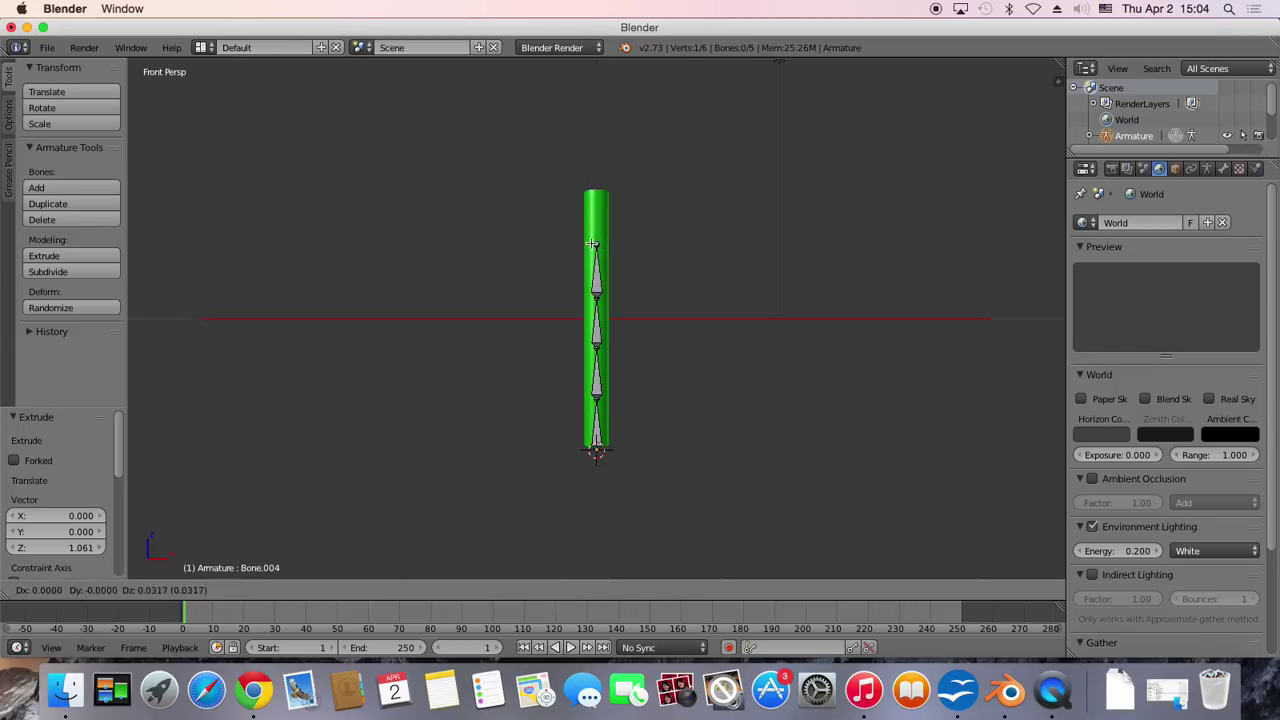
{"action": "key", "text": "z"}
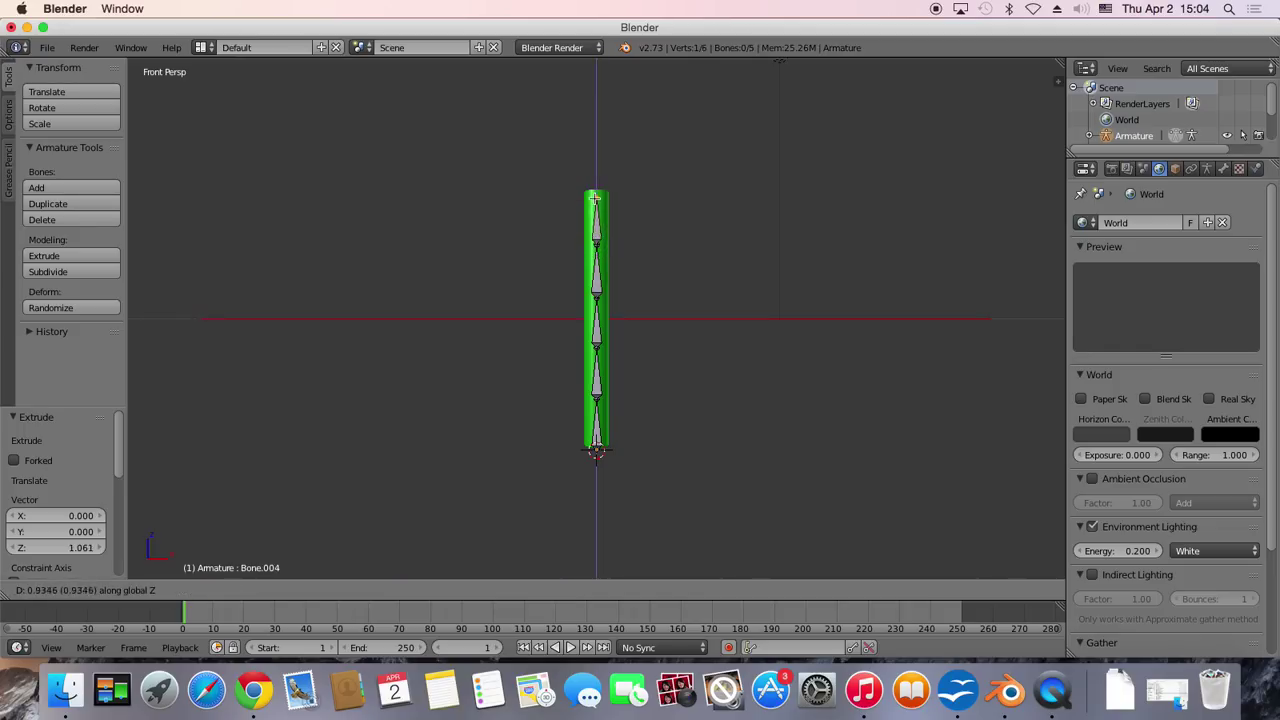
{"action": "left_click", "coordinate": [596, 196]}
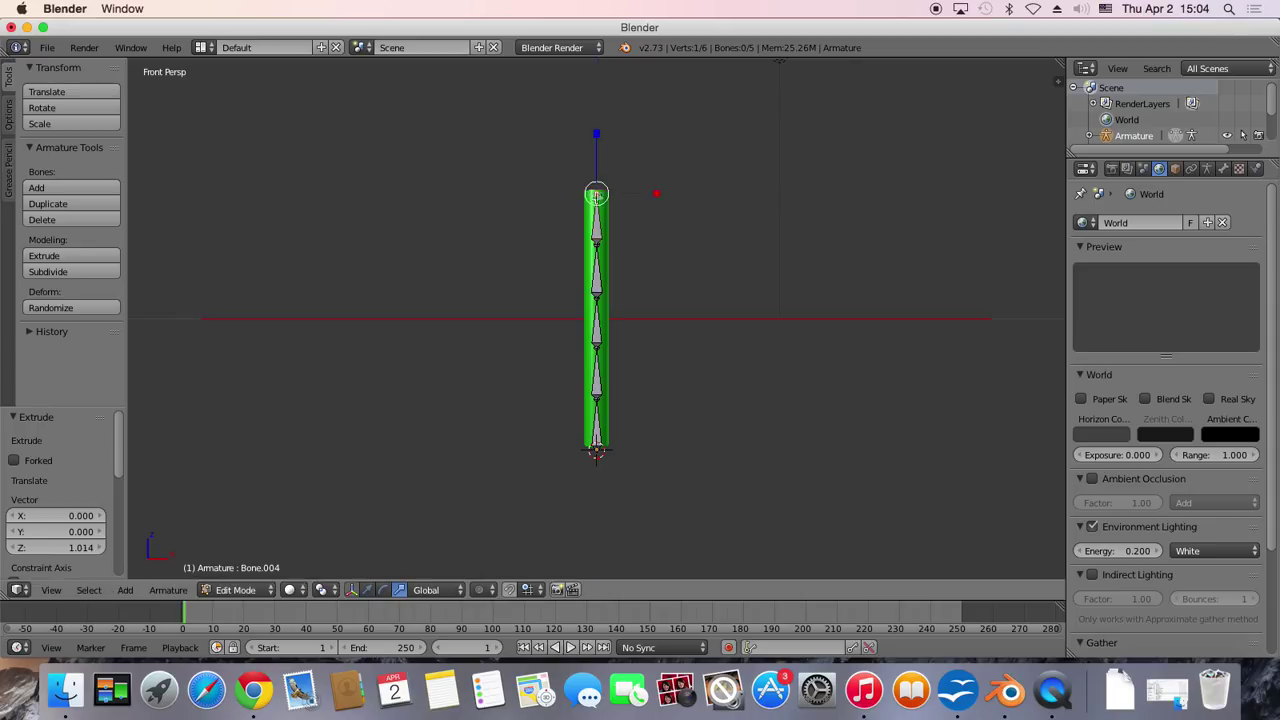
{"action": "left_click", "coordinate": [678, 267]}
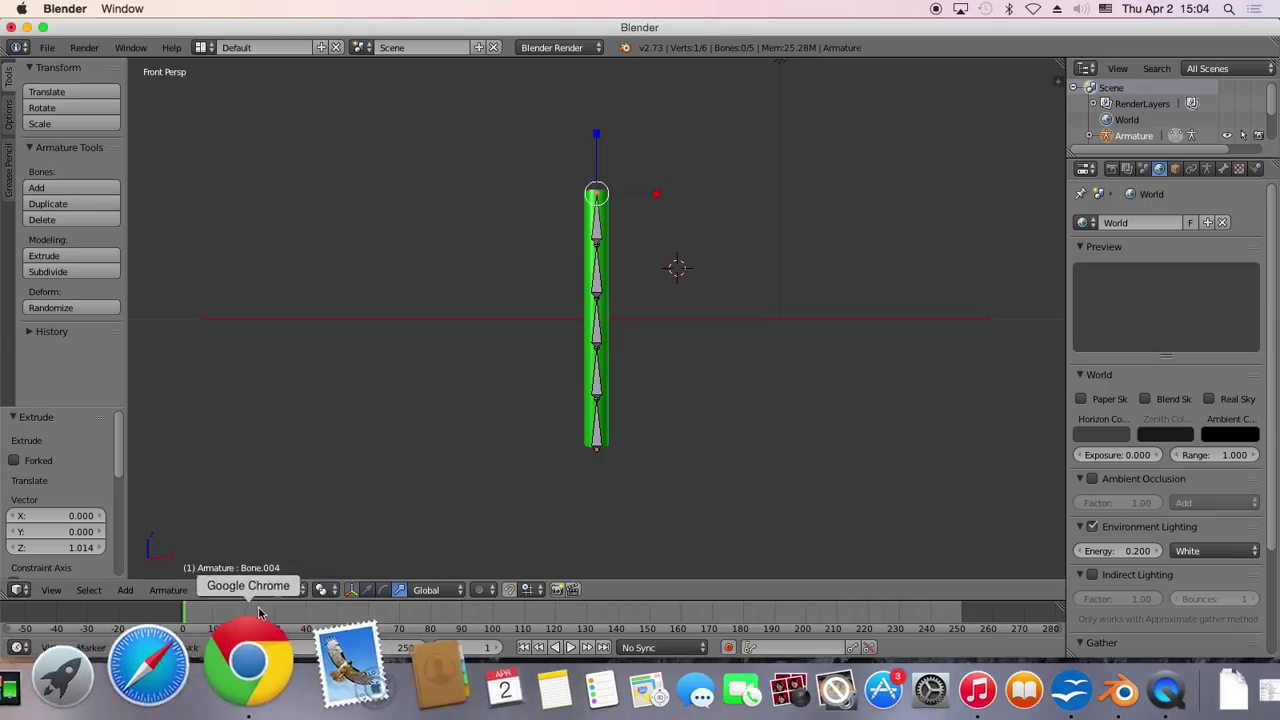
Select top bone Bone.004 in Pose Mode, test-rotate it, and undo the rotation
{"action": "right_click", "coordinate": [607, 310]}
{"action": "right_click", "coordinate": [597, 229]}
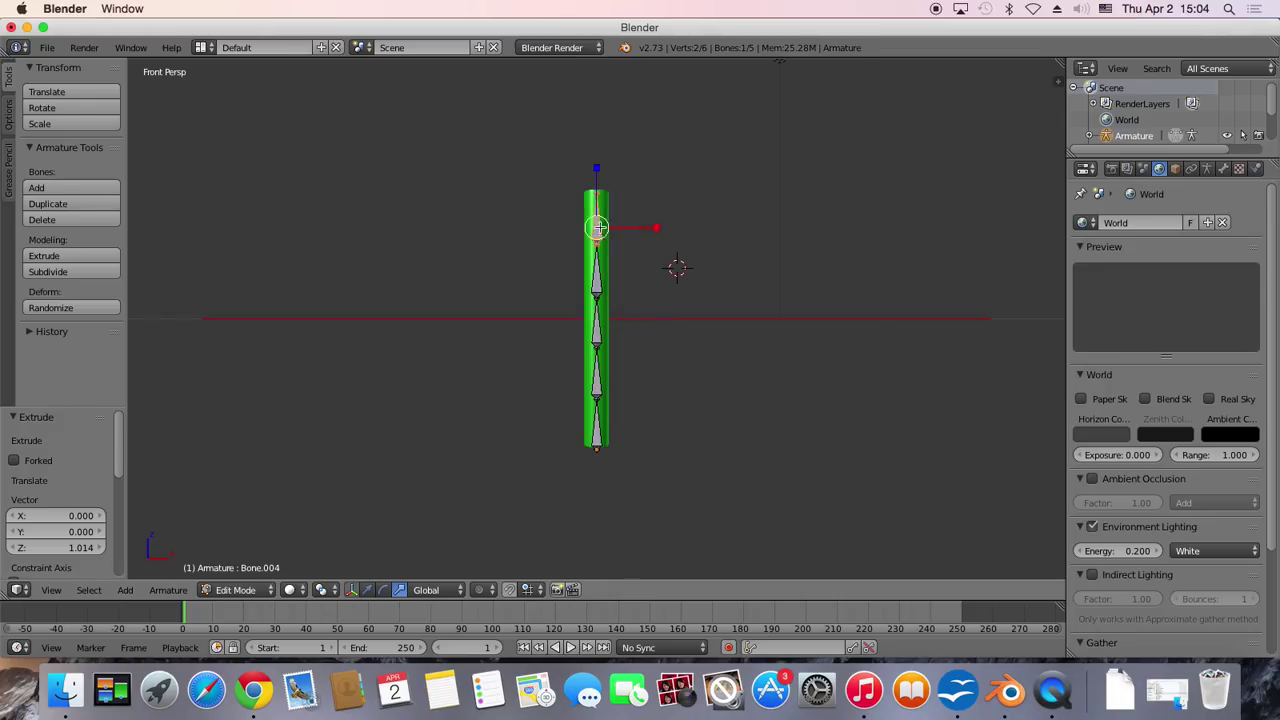
{"action": "left_click", "coordinate": [270, 592]}
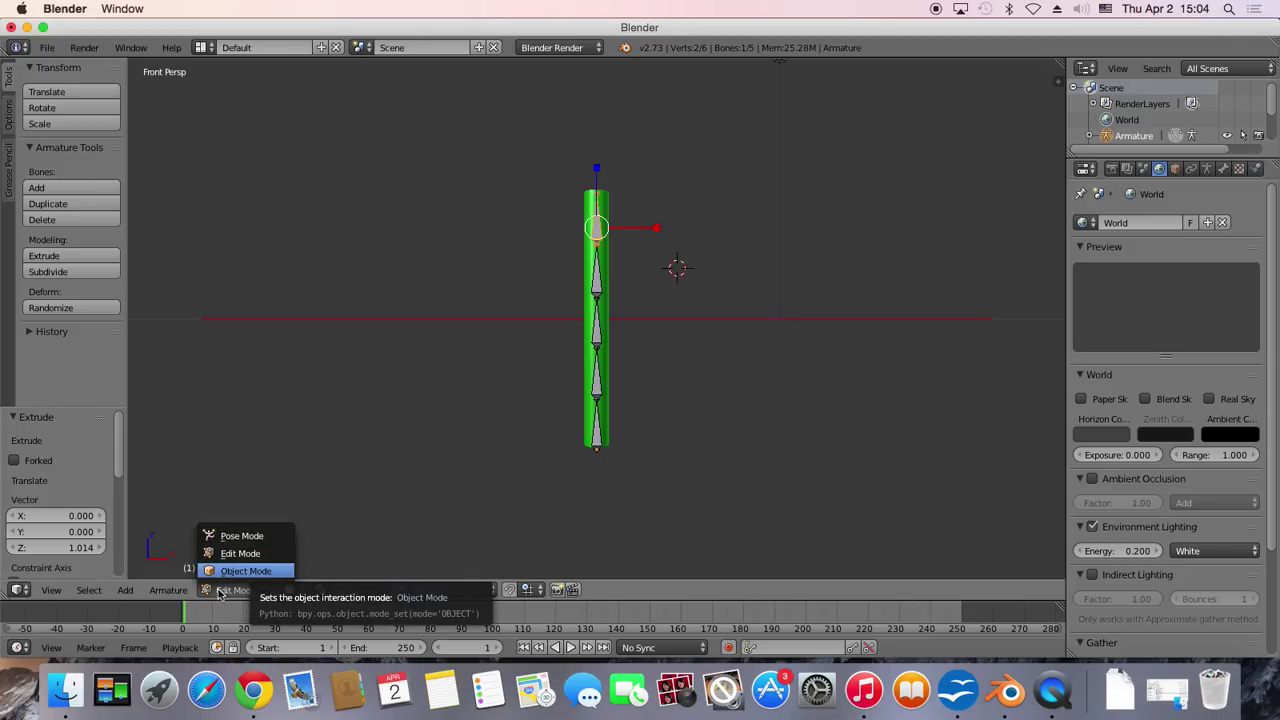
{"action": "left_click", "coordinate": [252, 538]}
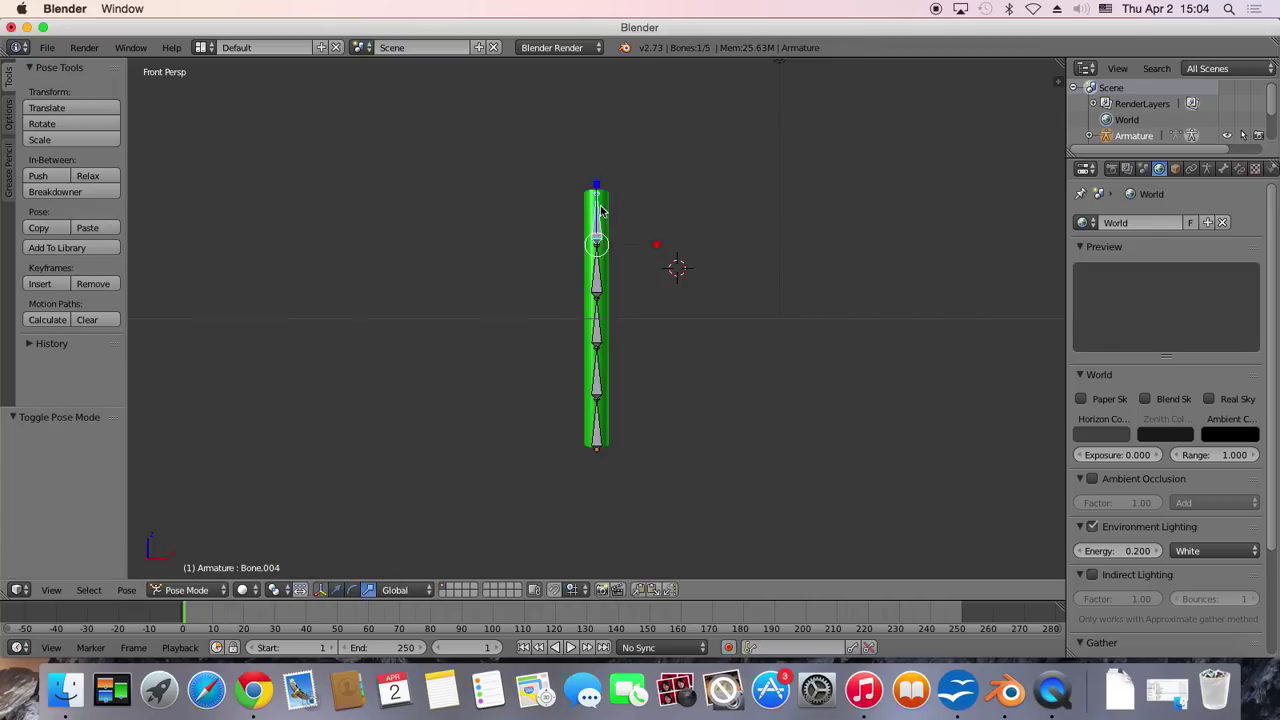
{"action": "key", "text": "r"}
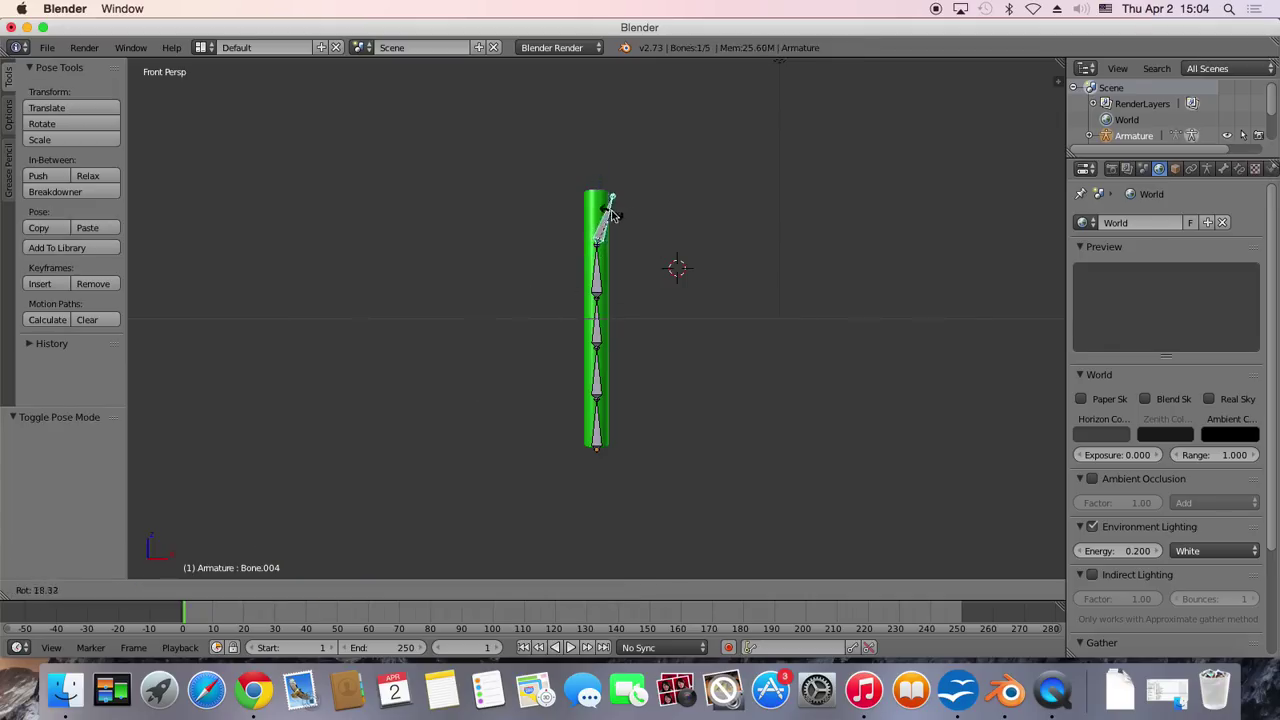
{"action": "left_click", "coordinate": [600, 216]}
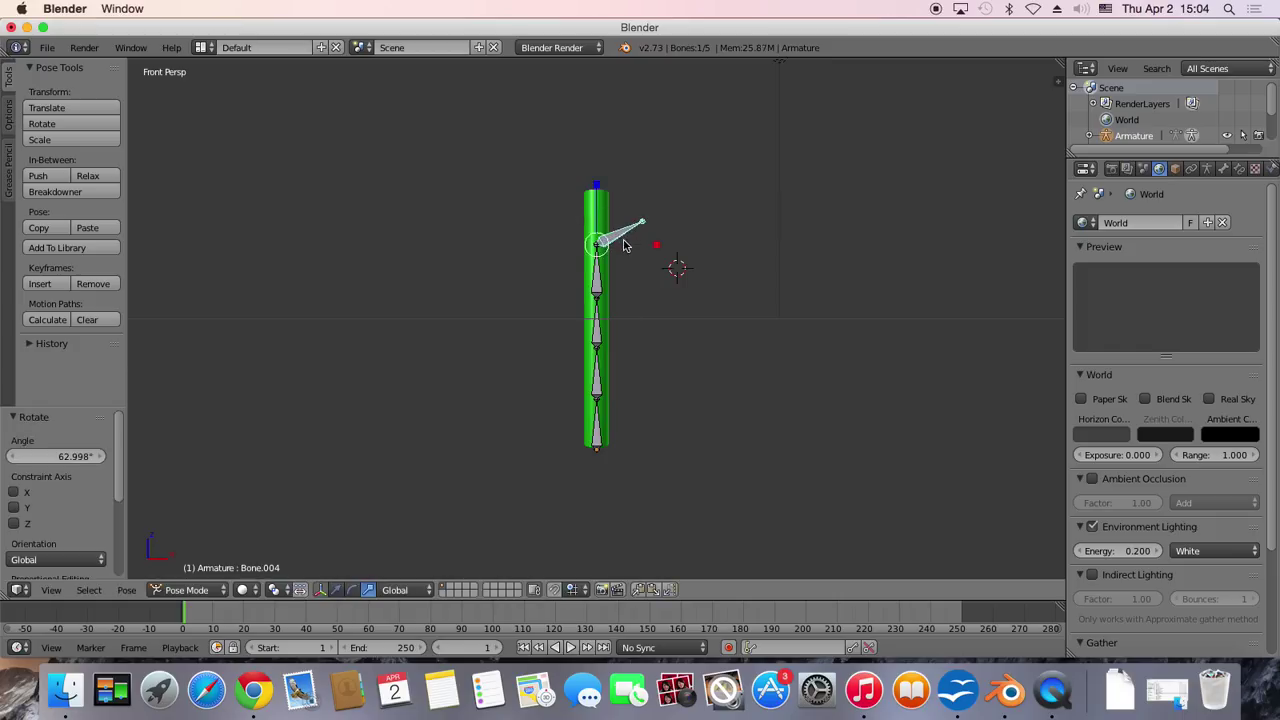
{"action": "key", "text": "ctrl+z"}
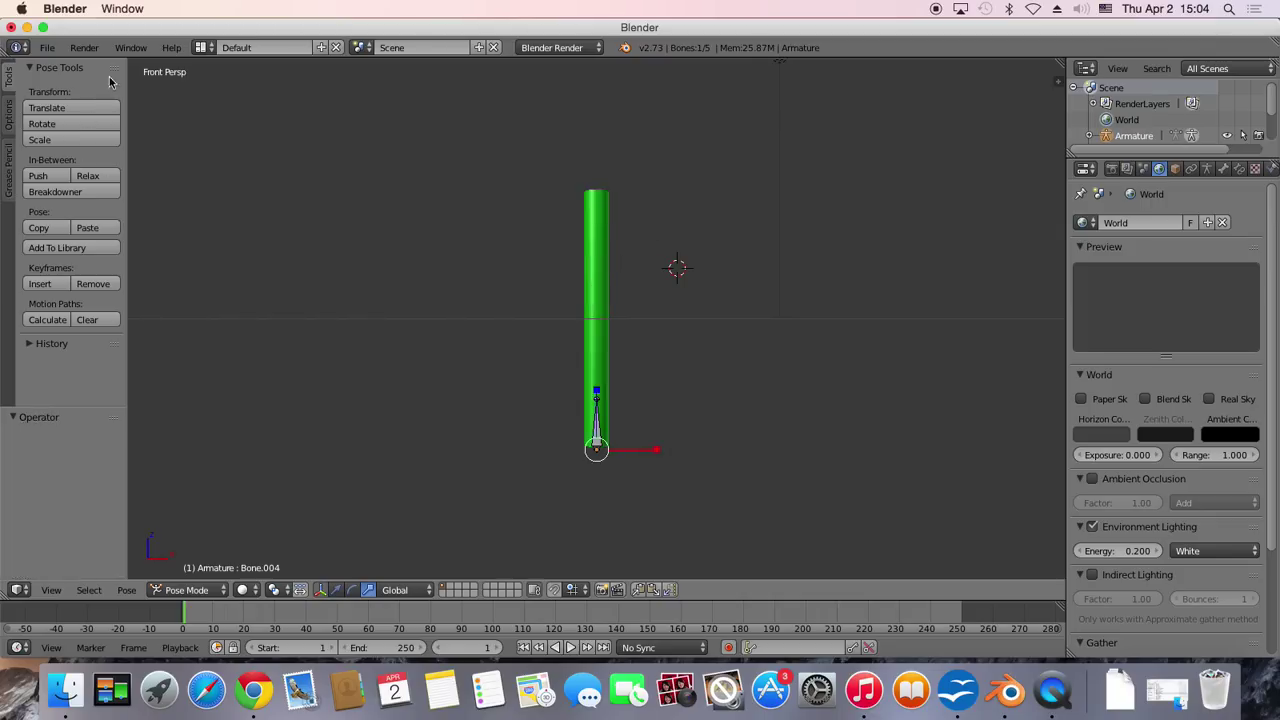
Select the lower bones, enter Edit Mode, then return the armature to Pose Mode
{"action": "left_click", "coordinate": [87, 57]}
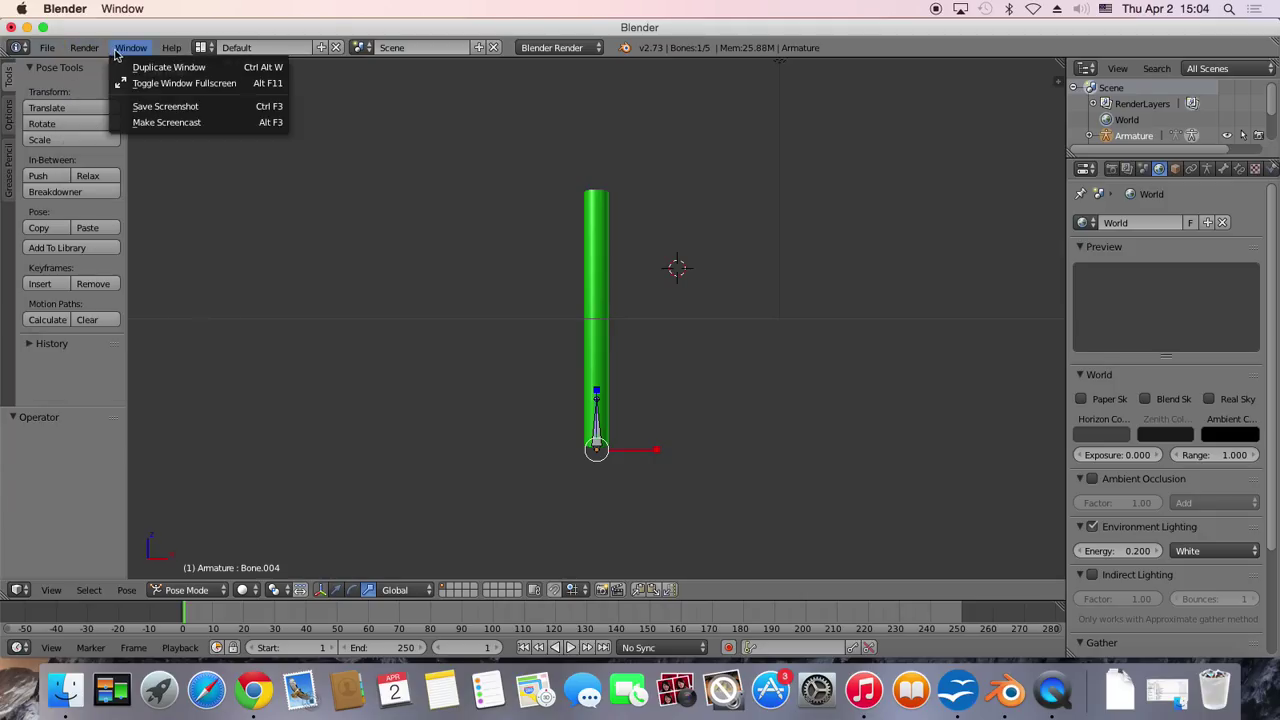
{"action": "mouse_move", "coordinate": [130, 47]}
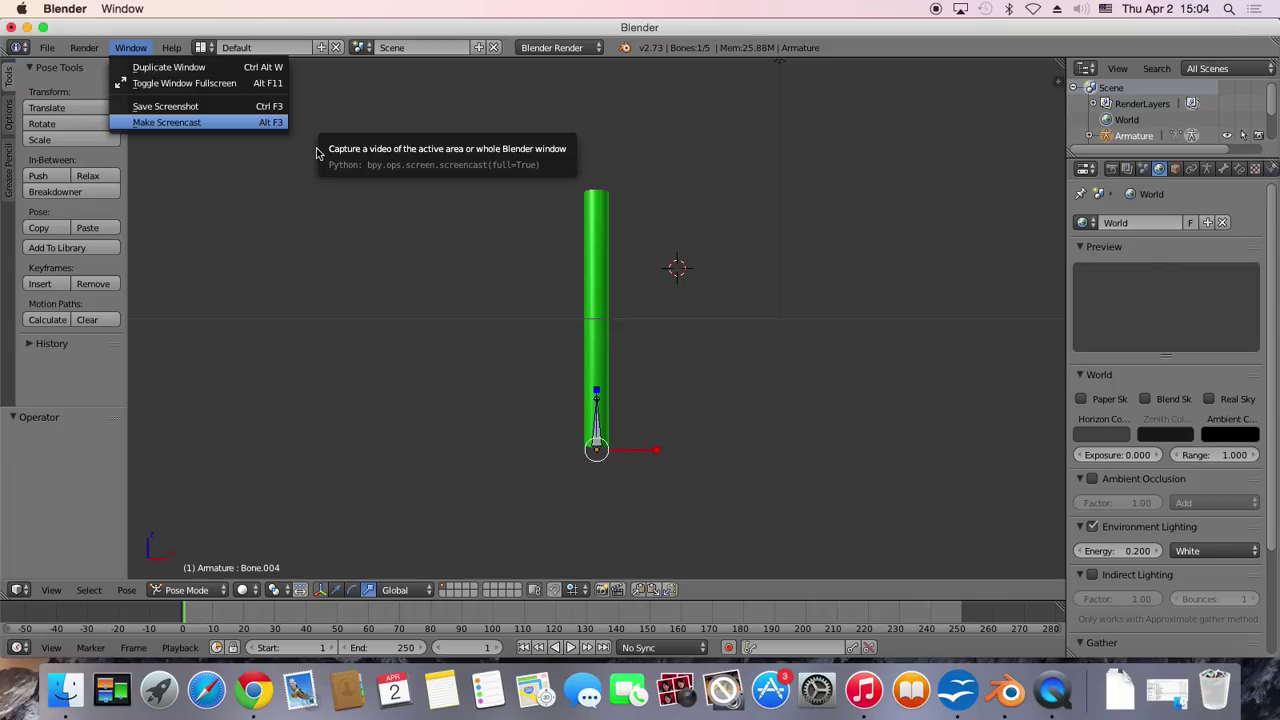
{"action": "left_click", "coordinate": [433, 197]}
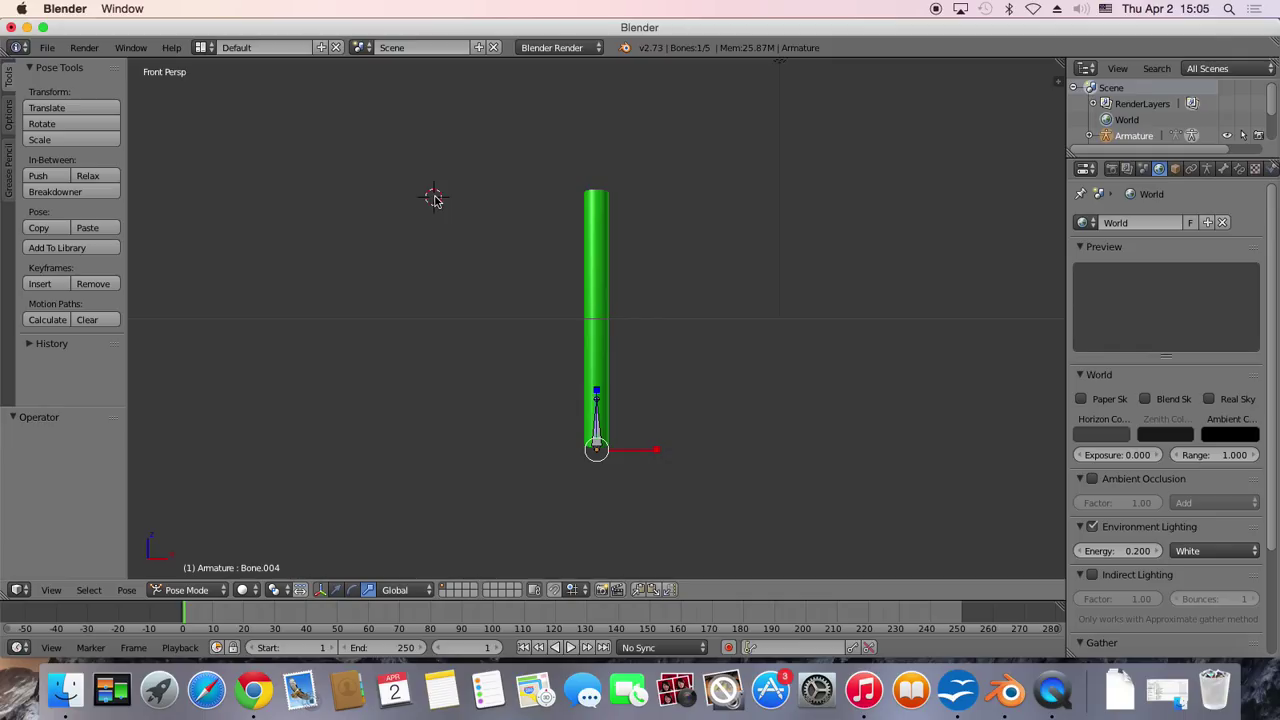
{"action": "right_click", "coordinate": [599, 405]}
{"action": "key", "text": "Tab"}
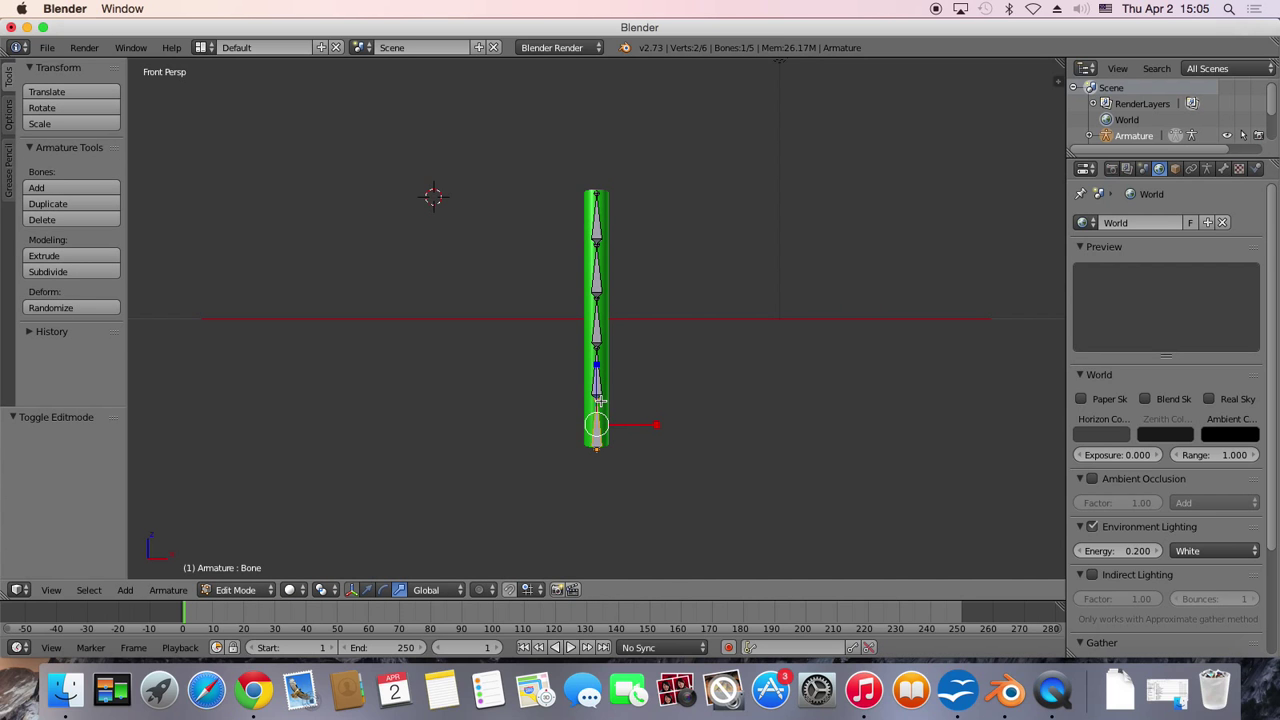
{"action": "right_click", "coordinate": [599, 400]}
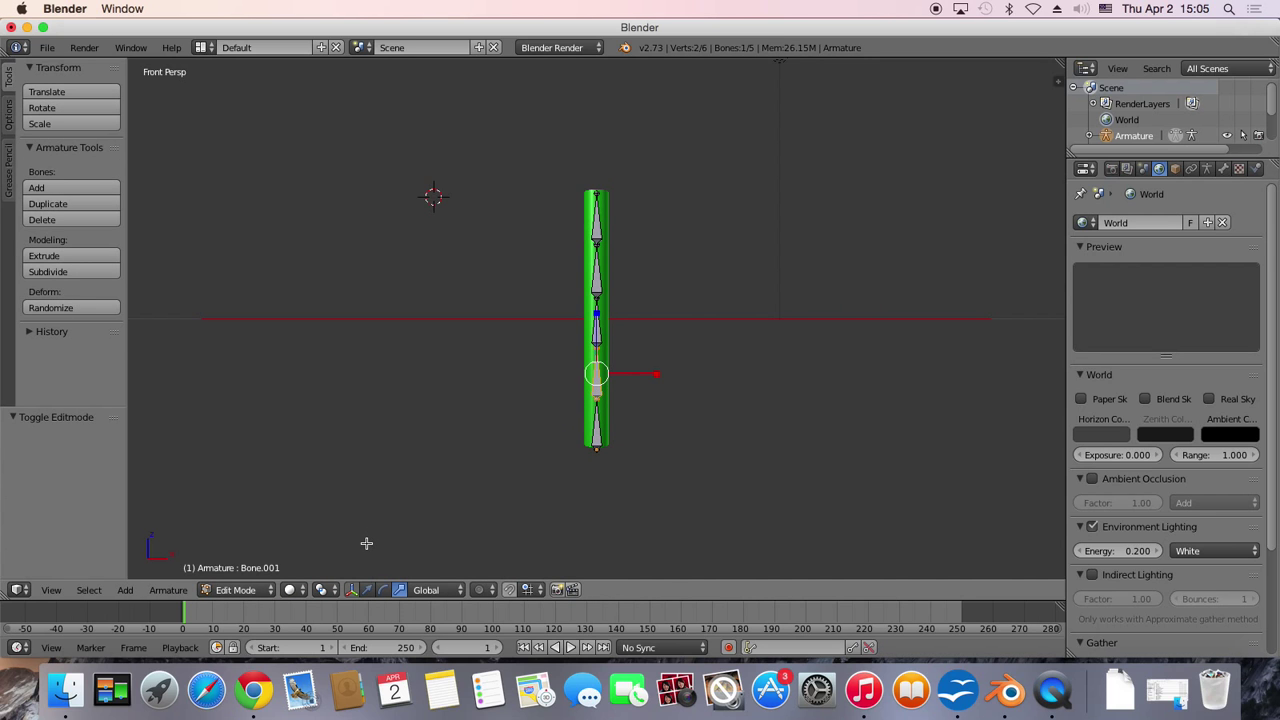
{"action": "left_click", "coordinate": [268, 592]}
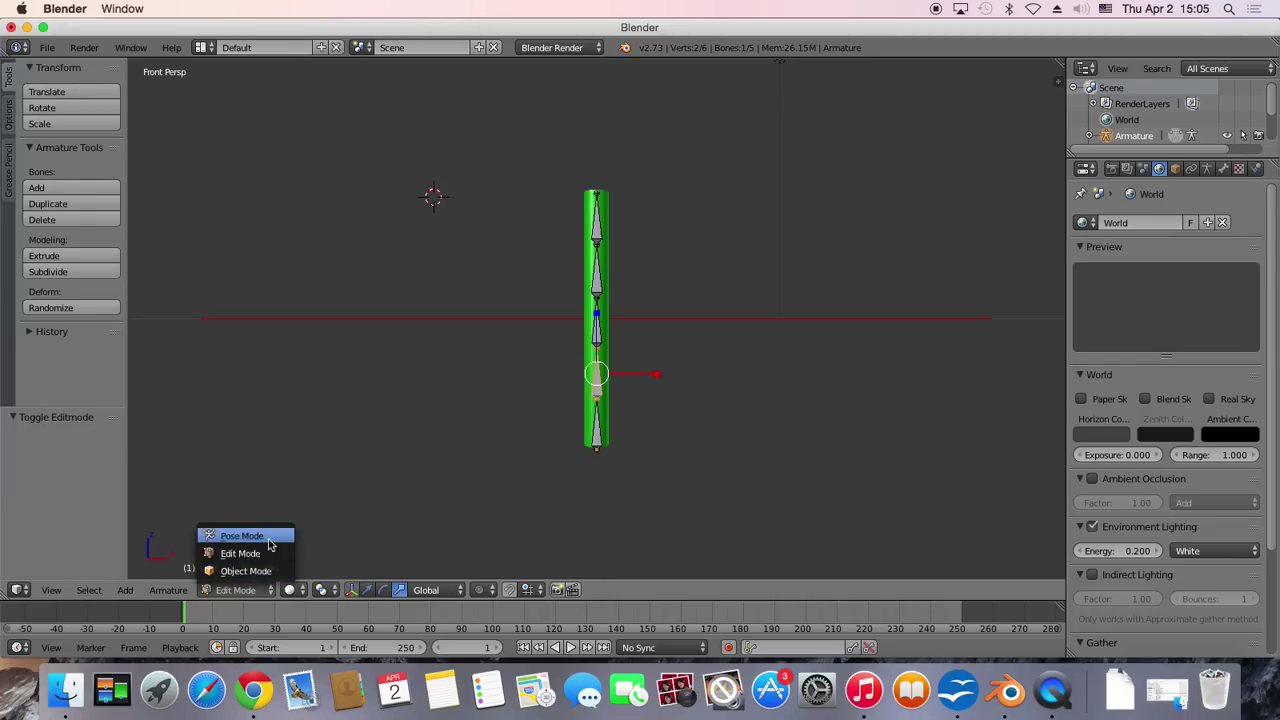
{"action": "left_click", "coordinate": [242, 536]}
Test-rotate Bone.004 by 23.6°, undo it, and reselect the top bone
{"action": "right_click", "coordinate": [598, 236]}
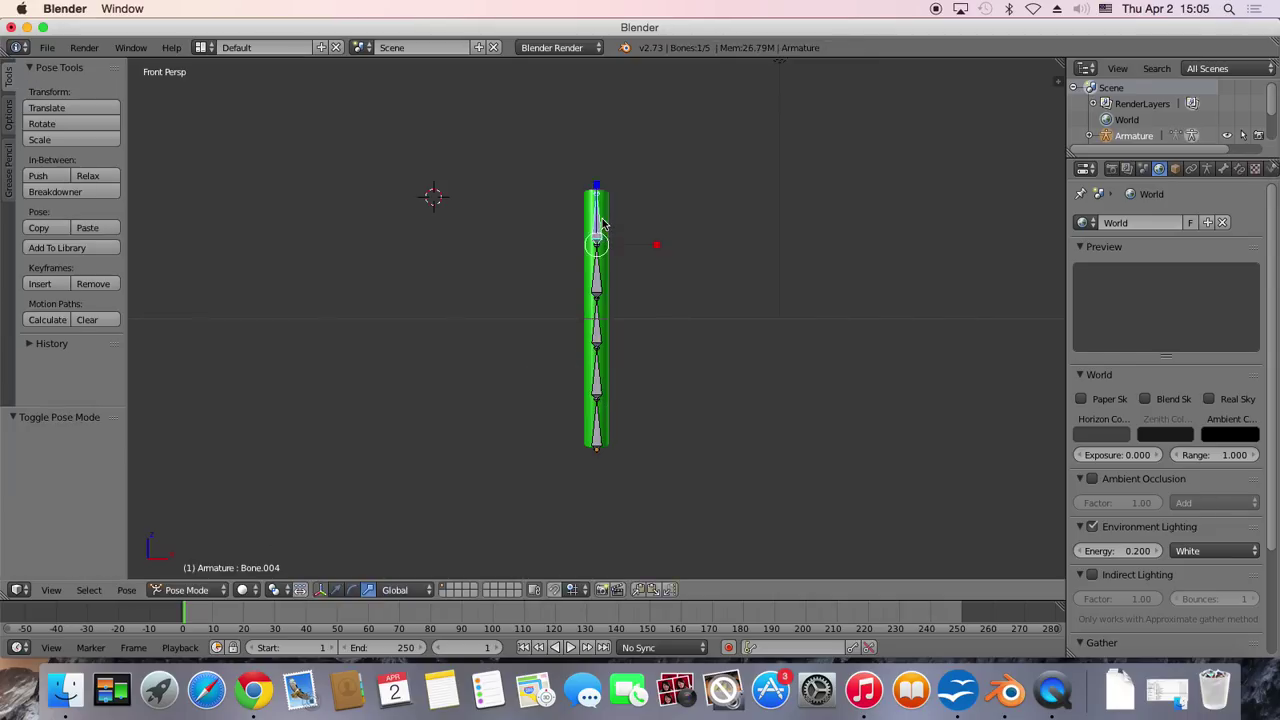
{"action": "key", "text": "r"}
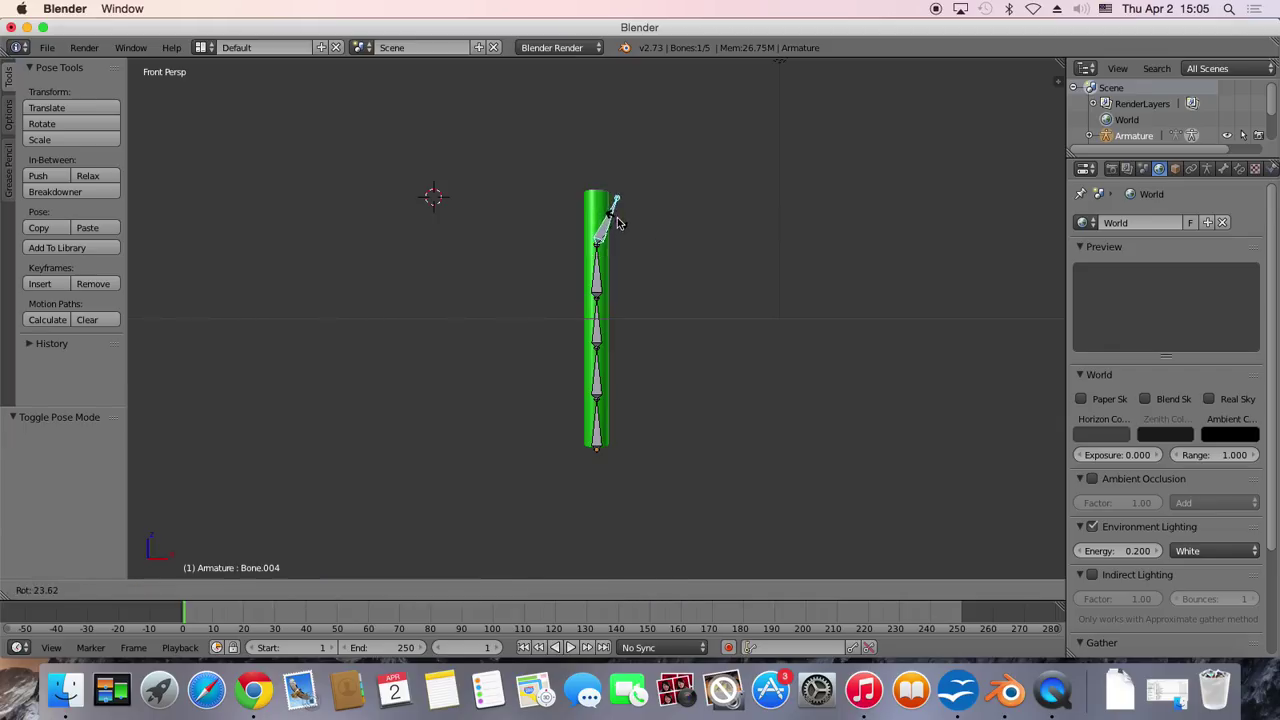
{"action": "left_click", "coordinate": [617, 222]}
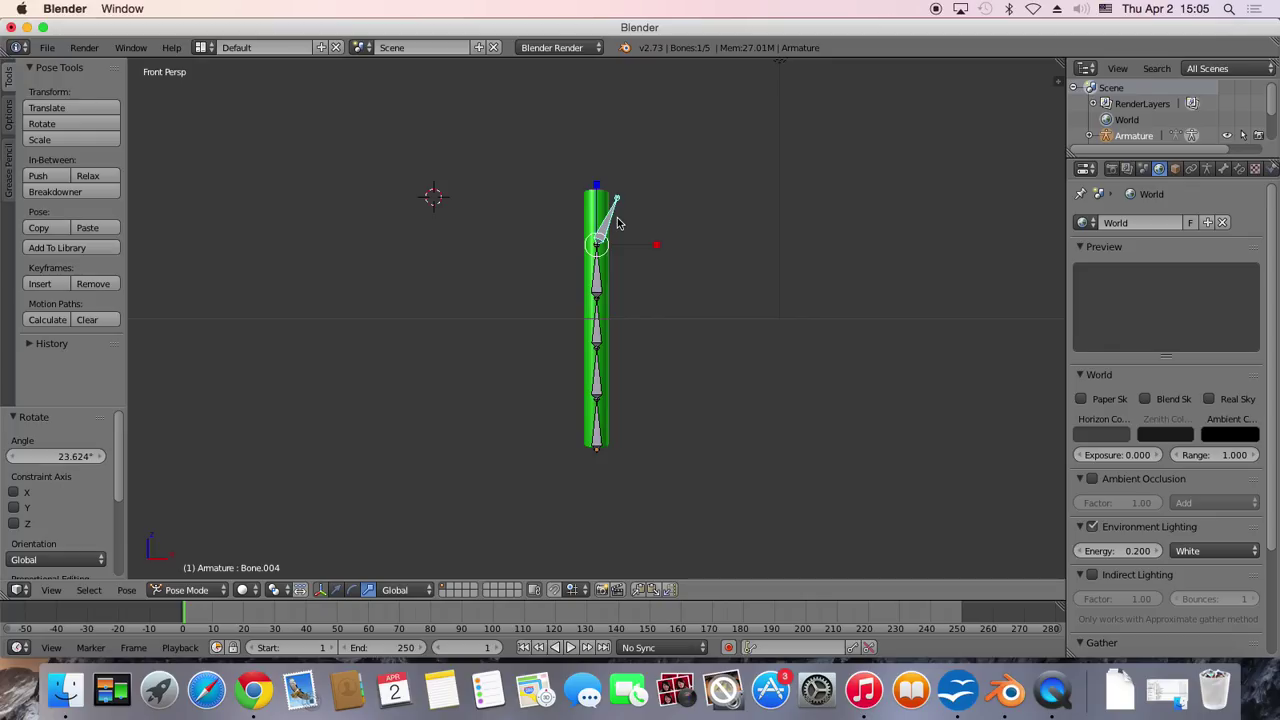
{"action": "key", "text": "ctrl+z"}
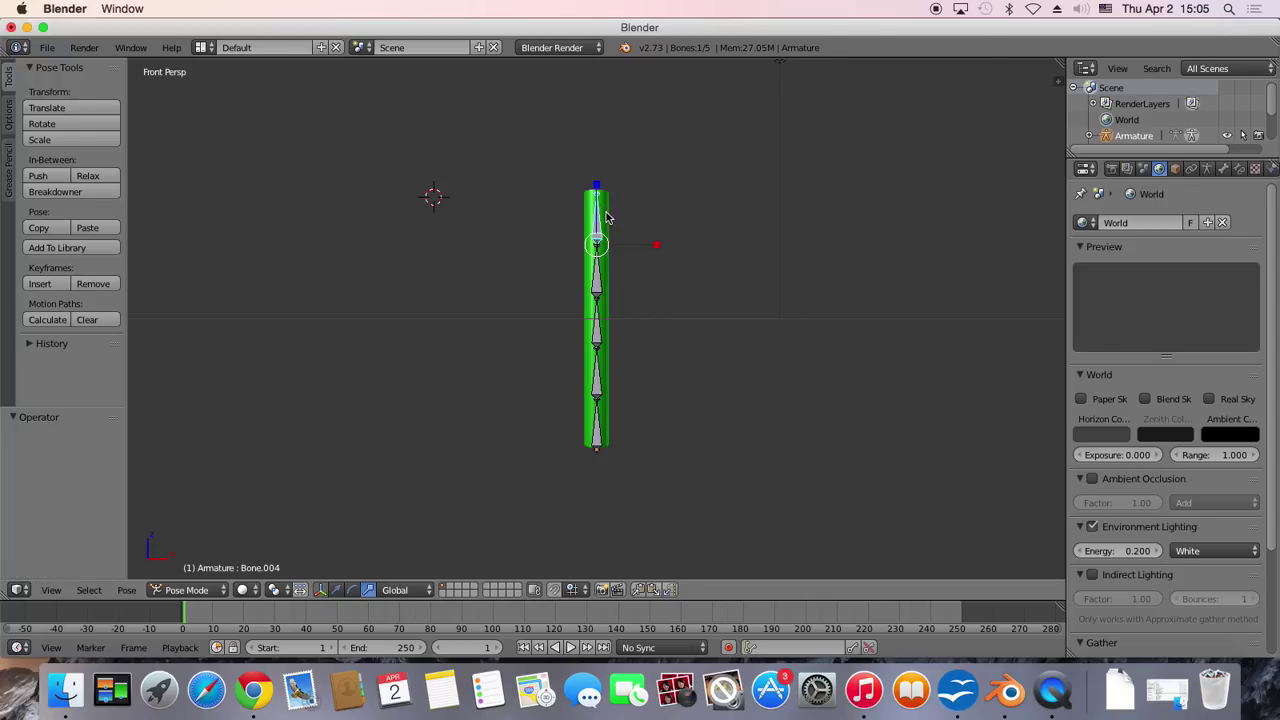
{"action": "right_click", "coordinate": [603, 216]}
{"action": "right_click", "coordinate": [600, 231]}
Parent the green cylinder to the five-bone armature with automatic weights, then select Bone.004
{"action": "right_click", "coordinate": [606, 227]}
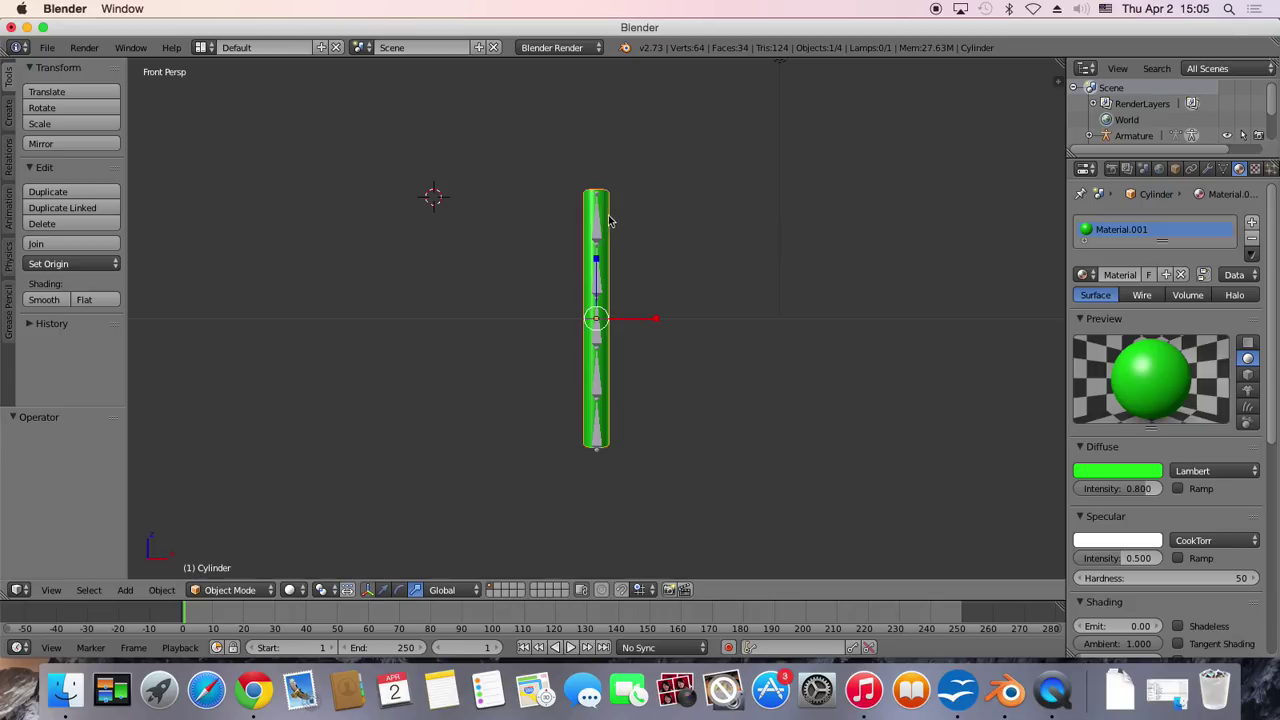
{"action": "scroll", "coordinate": [609, 222], "scroll_direction": "up", "scroll_amount": 2}
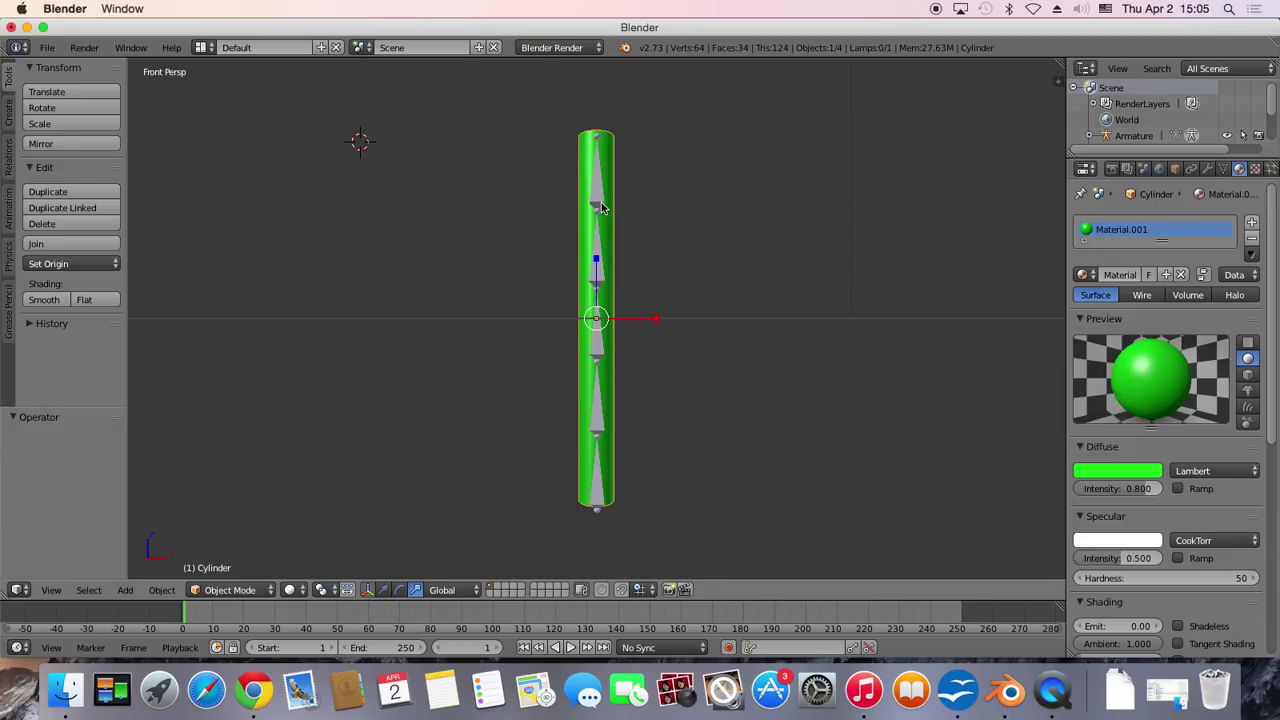
{"action": "right_click", "coordinate": [601, 207]}
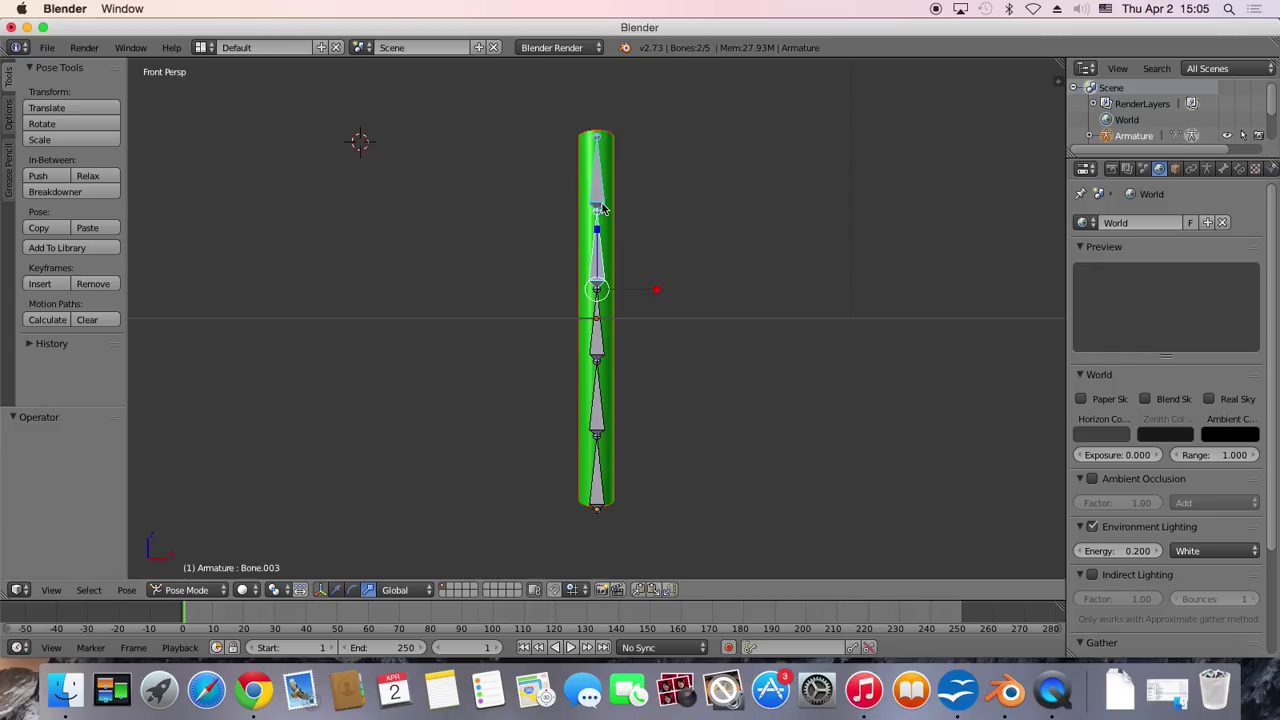
{"action": "key", "text": "ctrl+p"}
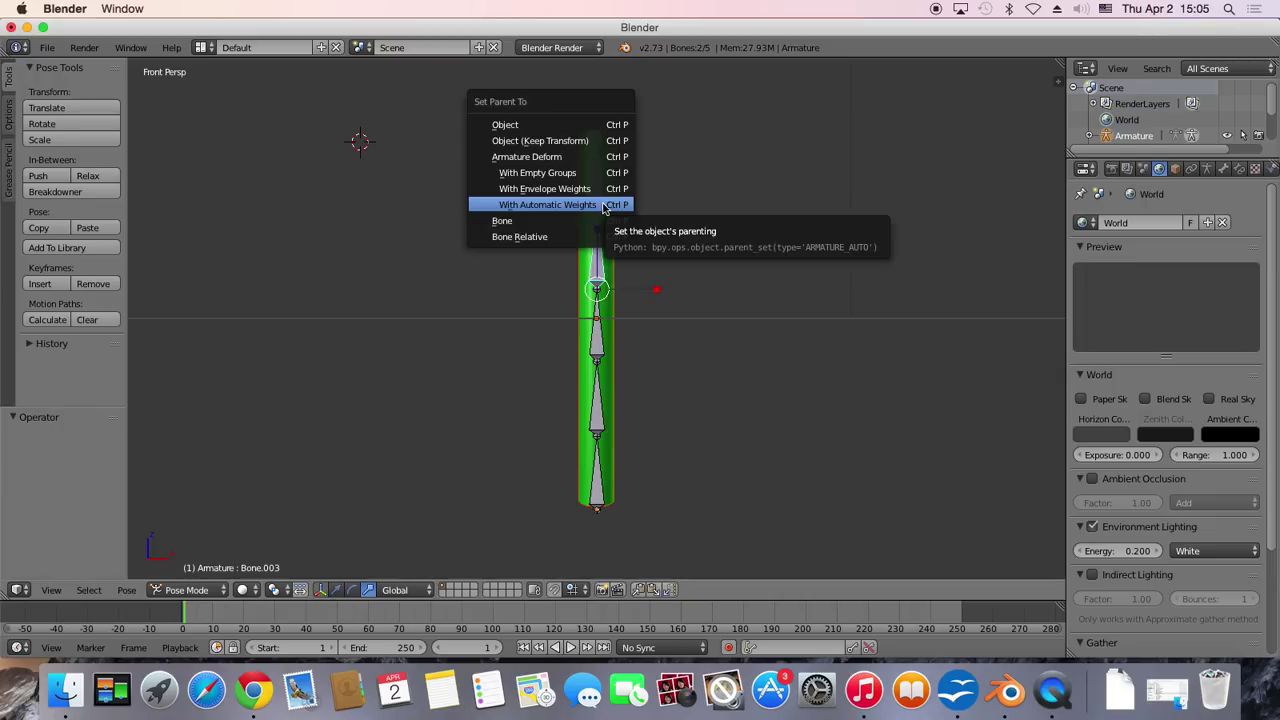
{"action": "left_click", "coordinate": [603, 206]}
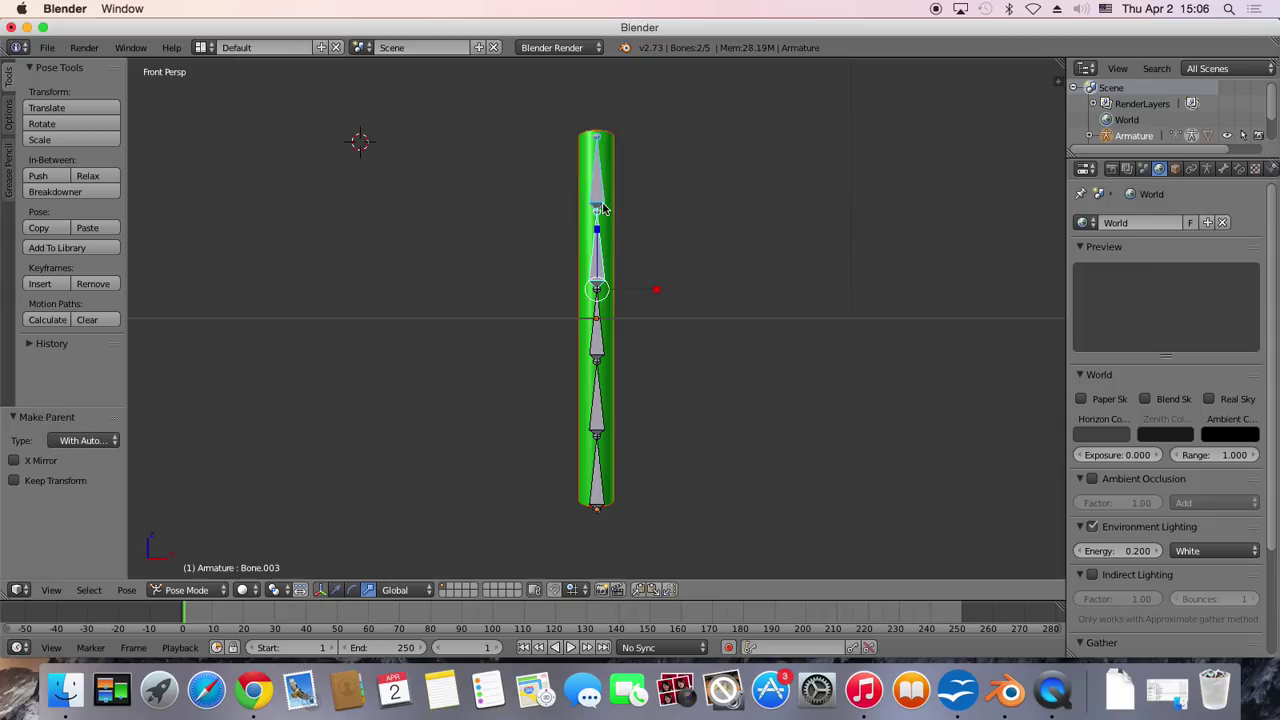
{"action": "right_click", "coordinate": [601, 190]}
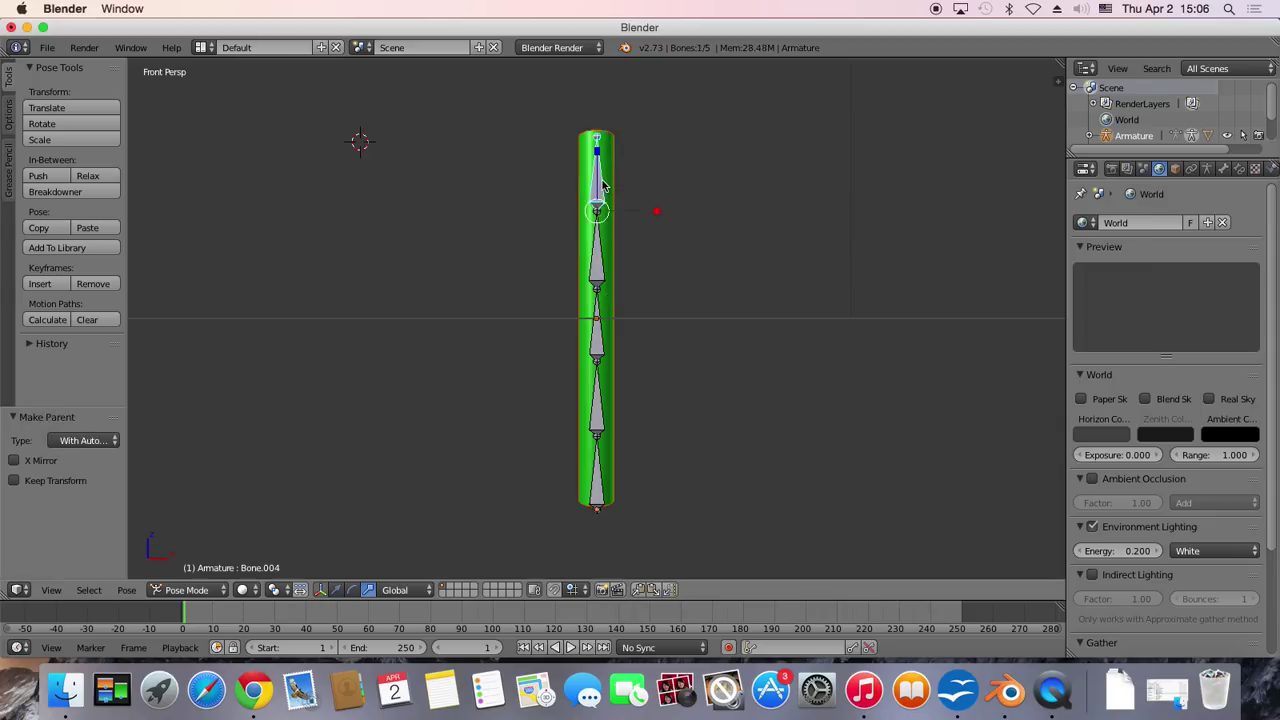
Test-bend the top bone by about 22° and 11.7°, then undo each bend
{"action": "key", "text": "r"}
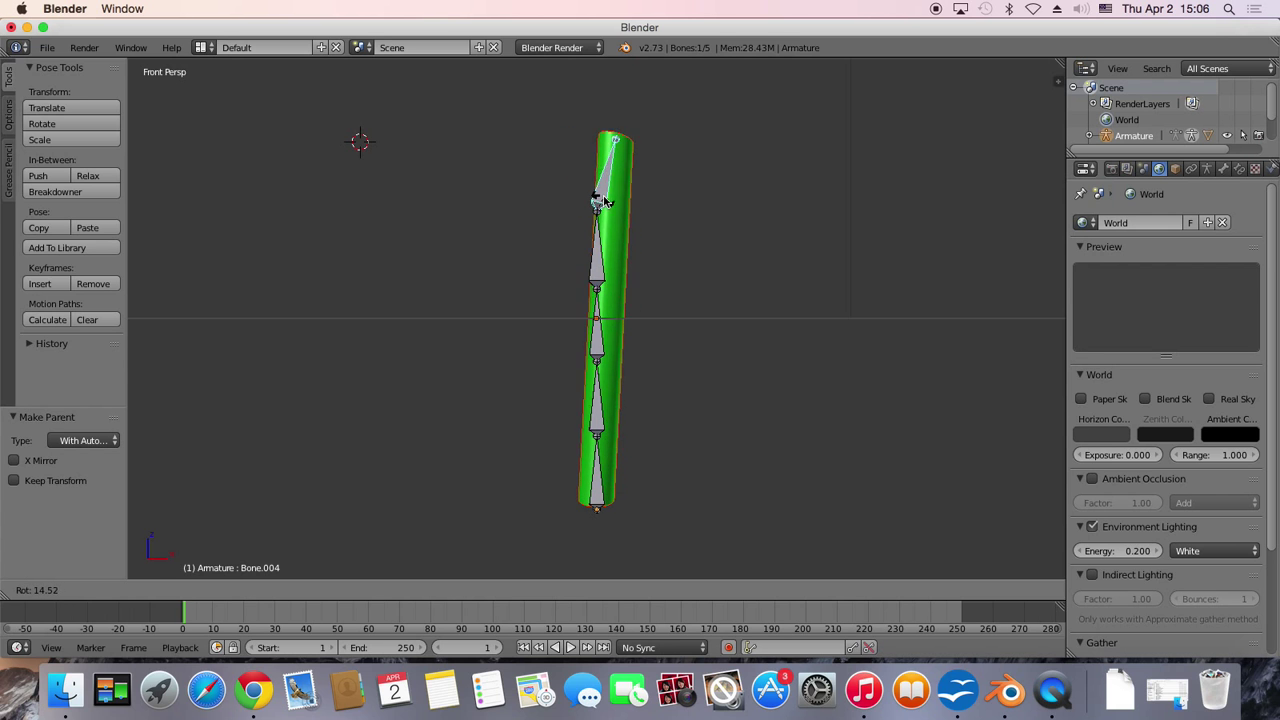
{"action": "left_click", "coordinate": [608, 200]}
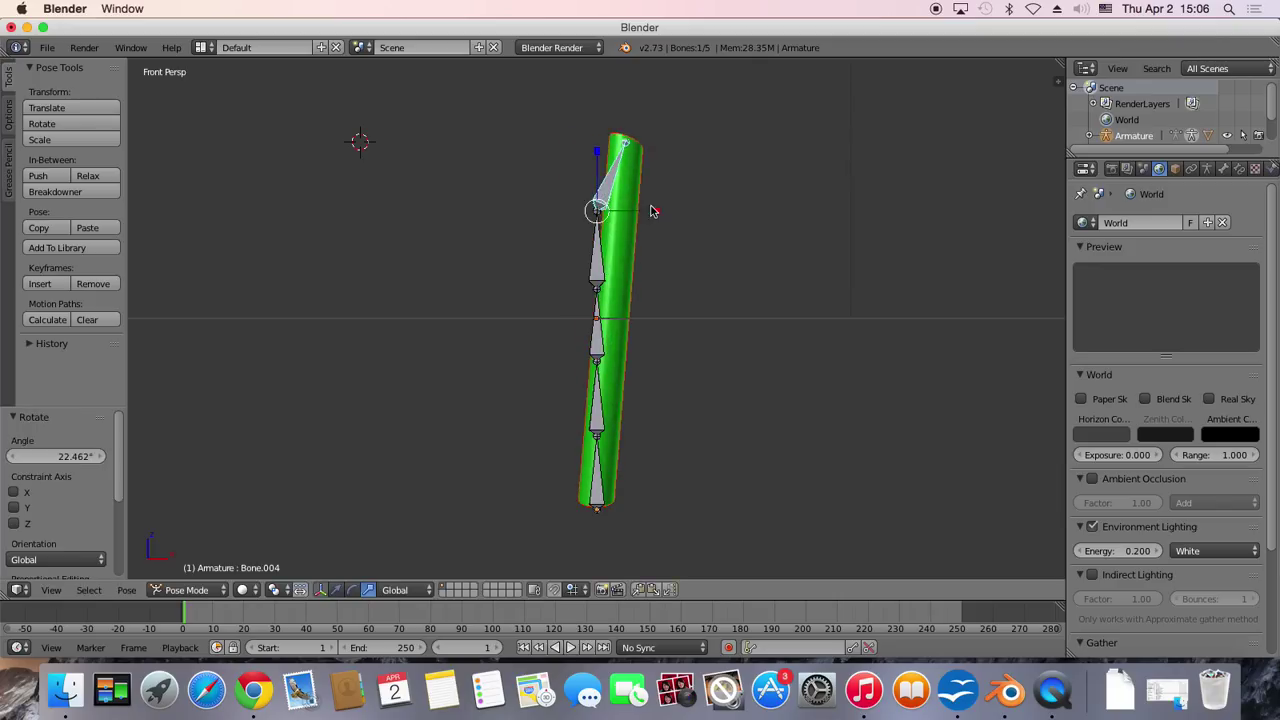
{"action": "key", "text": "alt+r"}
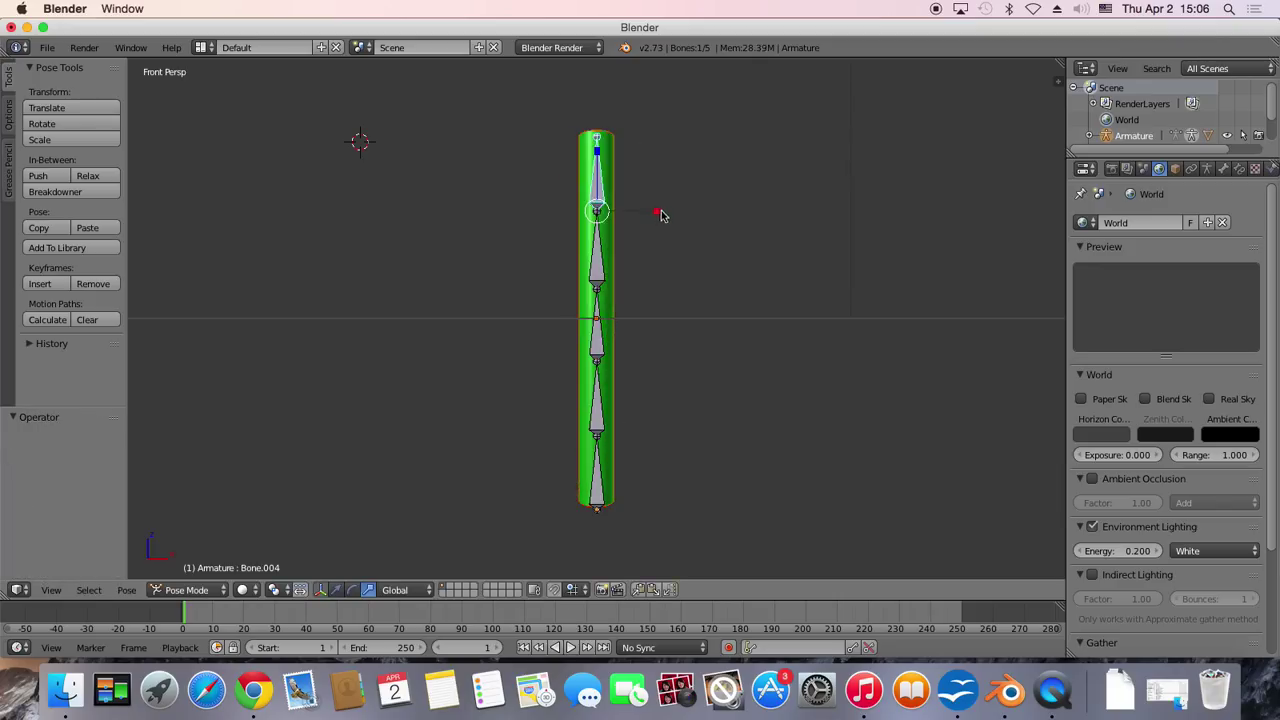
{"action": "right_click", "coordinate": [615, 234], "text": "shift"}
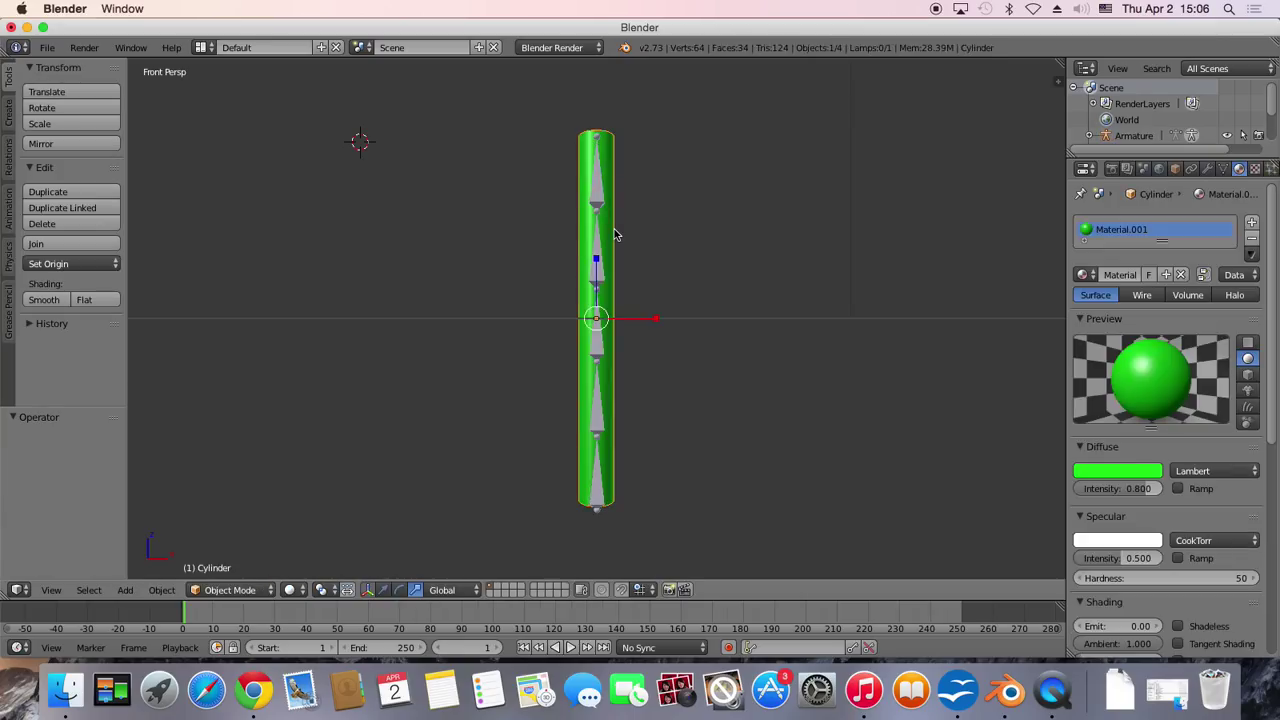
{"action": "right_click", "coordinate": [605, 205]}
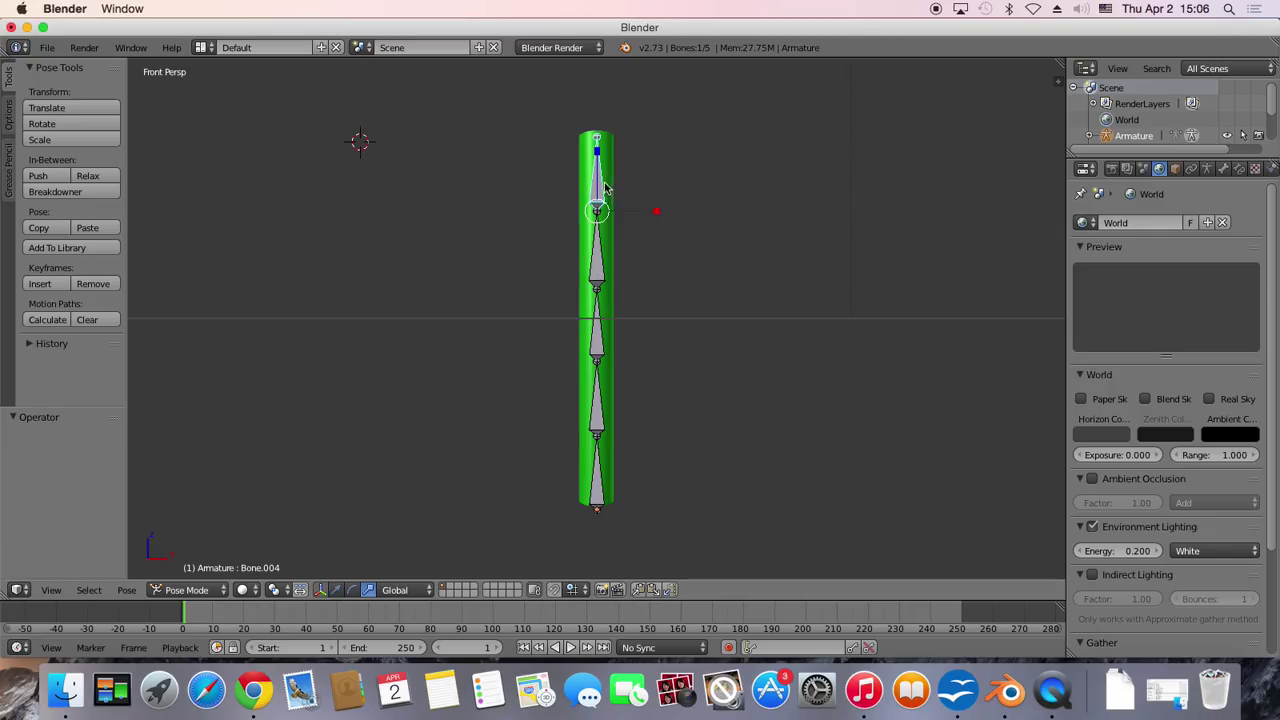
{"action": "key", "text": "r"}
{"action": "left_click", "coordinate": [610, 187]}
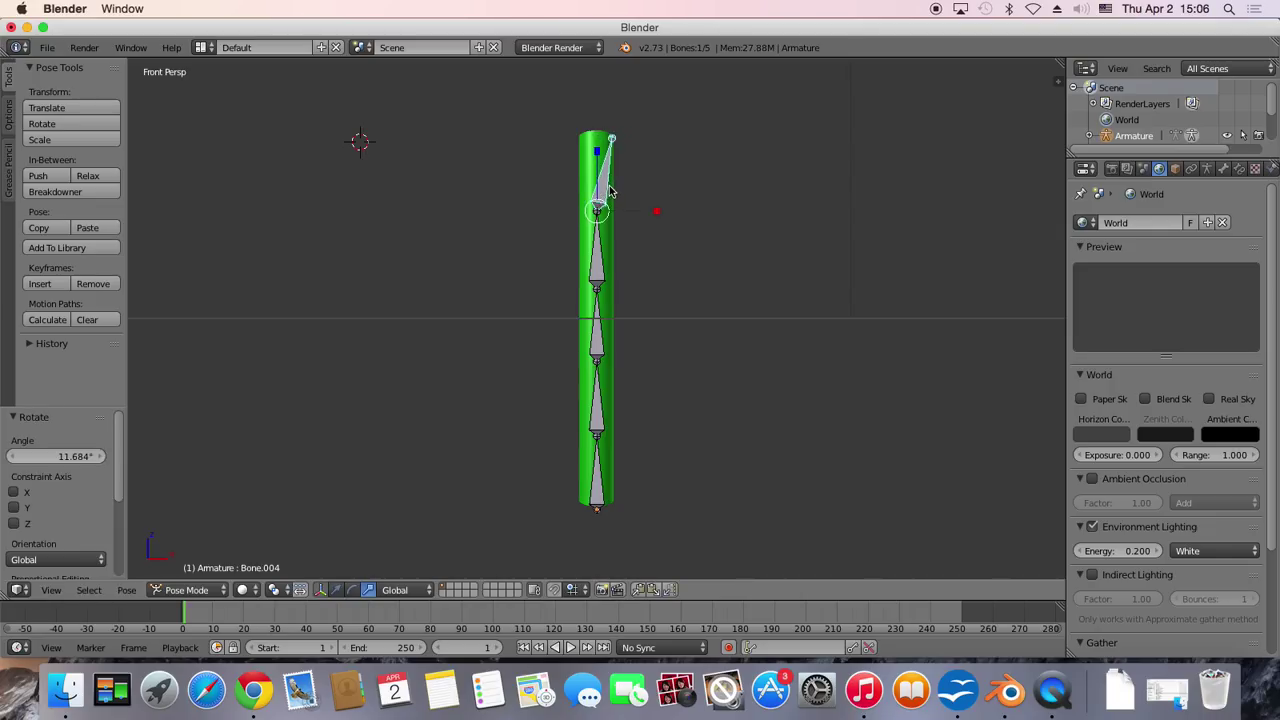
{"action": "key", "text": "ctrl+z"}
{"action": "key", "text": "ctrl+z"}
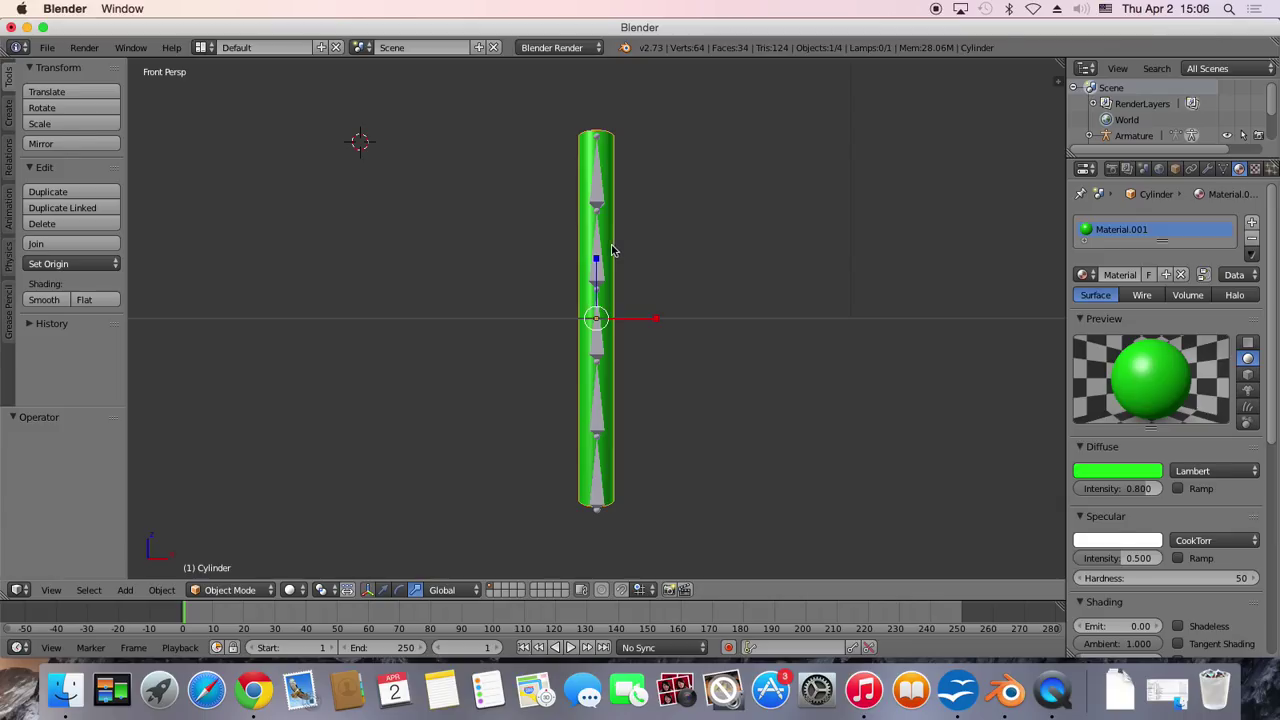
Briefly edit the cylinder mesh, enlarge the outliner to list all four objects, and reselect Bone.003
{"action": "key", "text": "Tab"}
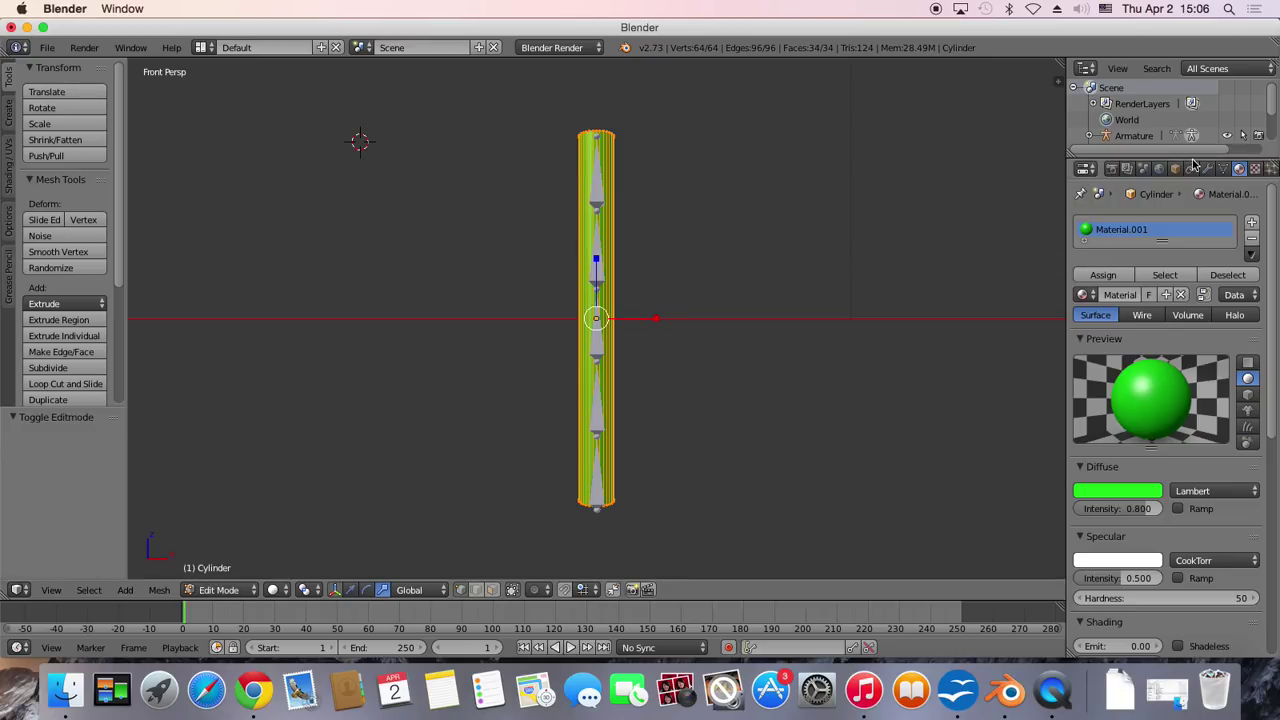
{"action": "left_click_drag", "start_coordinate": [1193, 165], "coordinate": [1193, 306]}
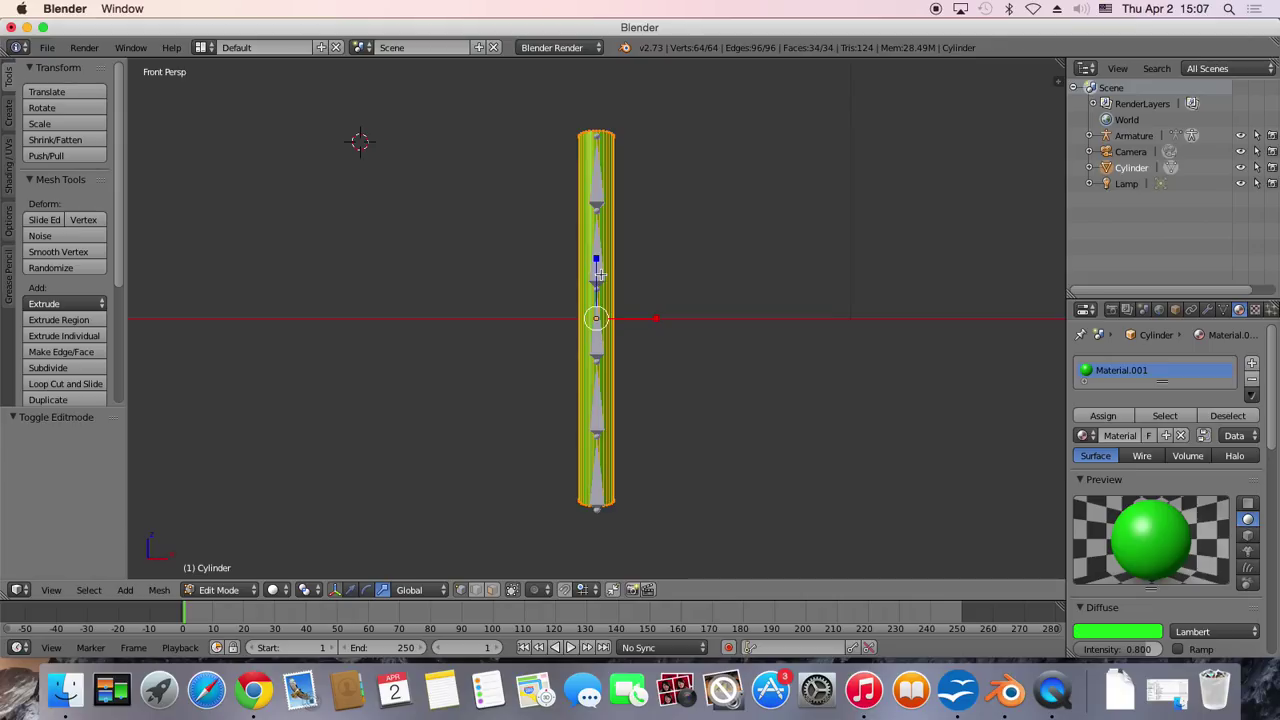
{"action": "key", "text": "a"}
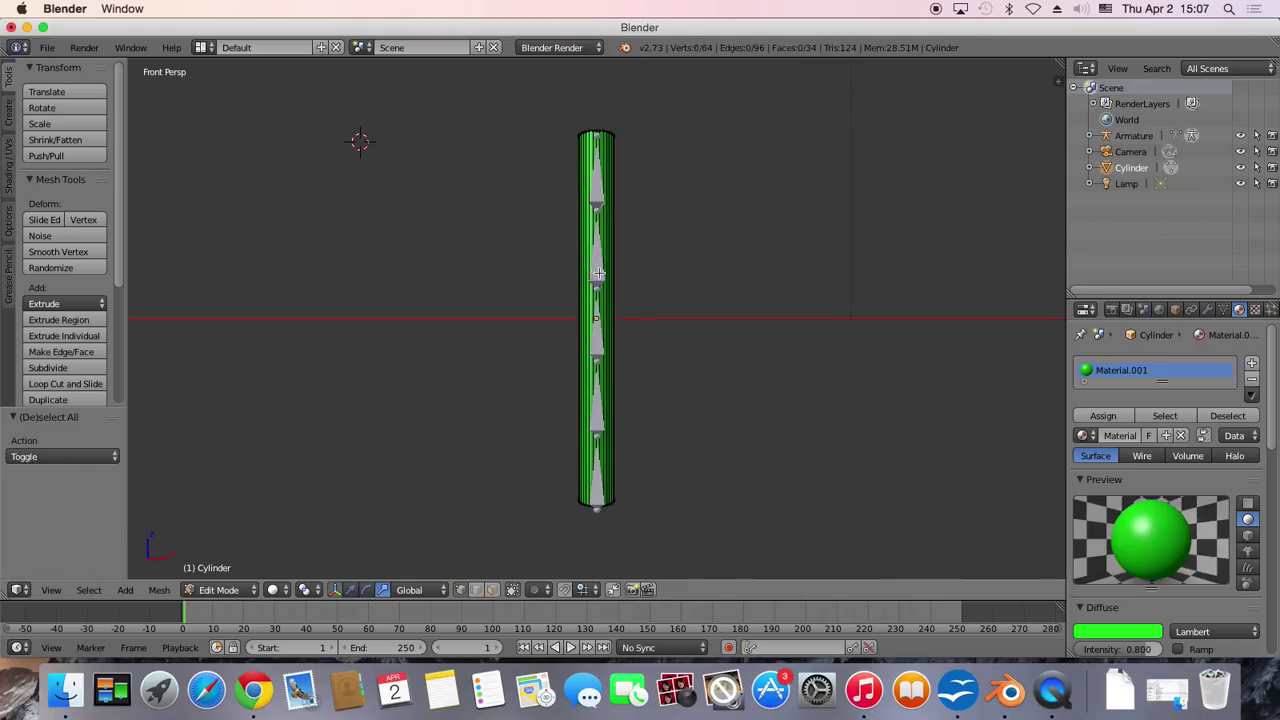
{"action": "key", "text": "Tab"}
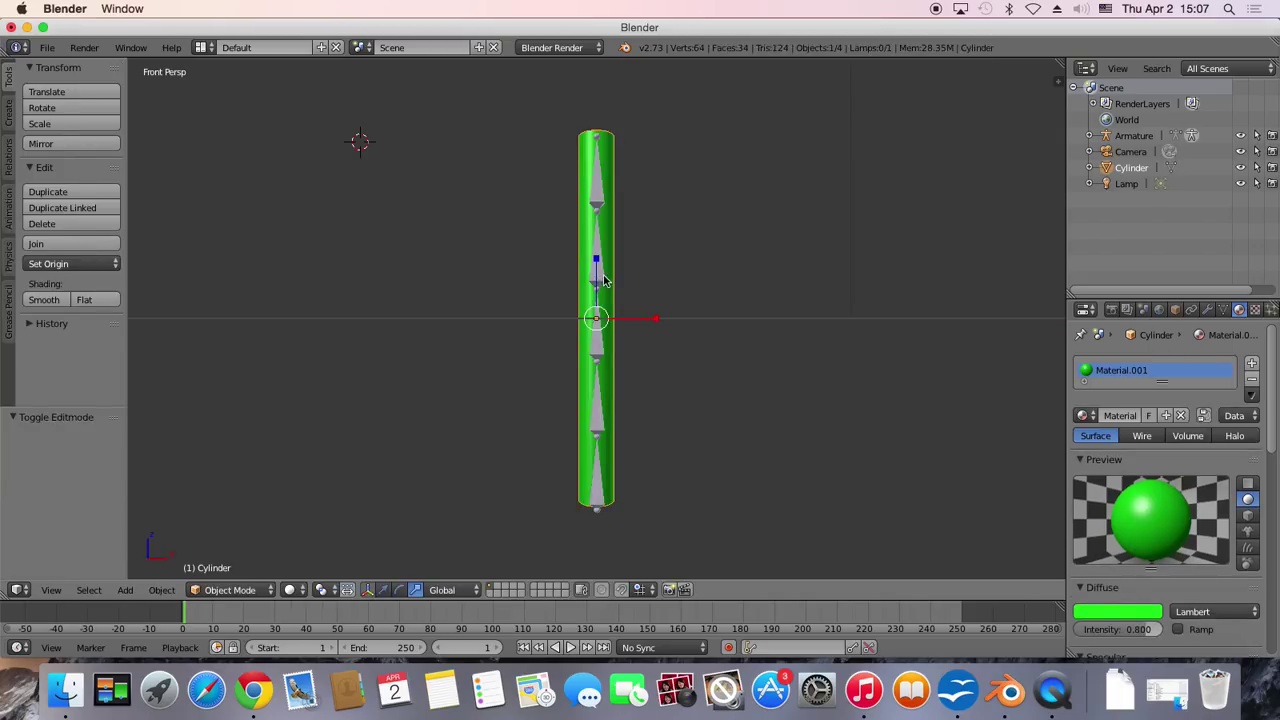
{"action": "right_click", "coordinate": [597, 284]}
Select the green cylinder and hide the Armature using its Outliner eye icon
{"action": "key", "text": "a"}
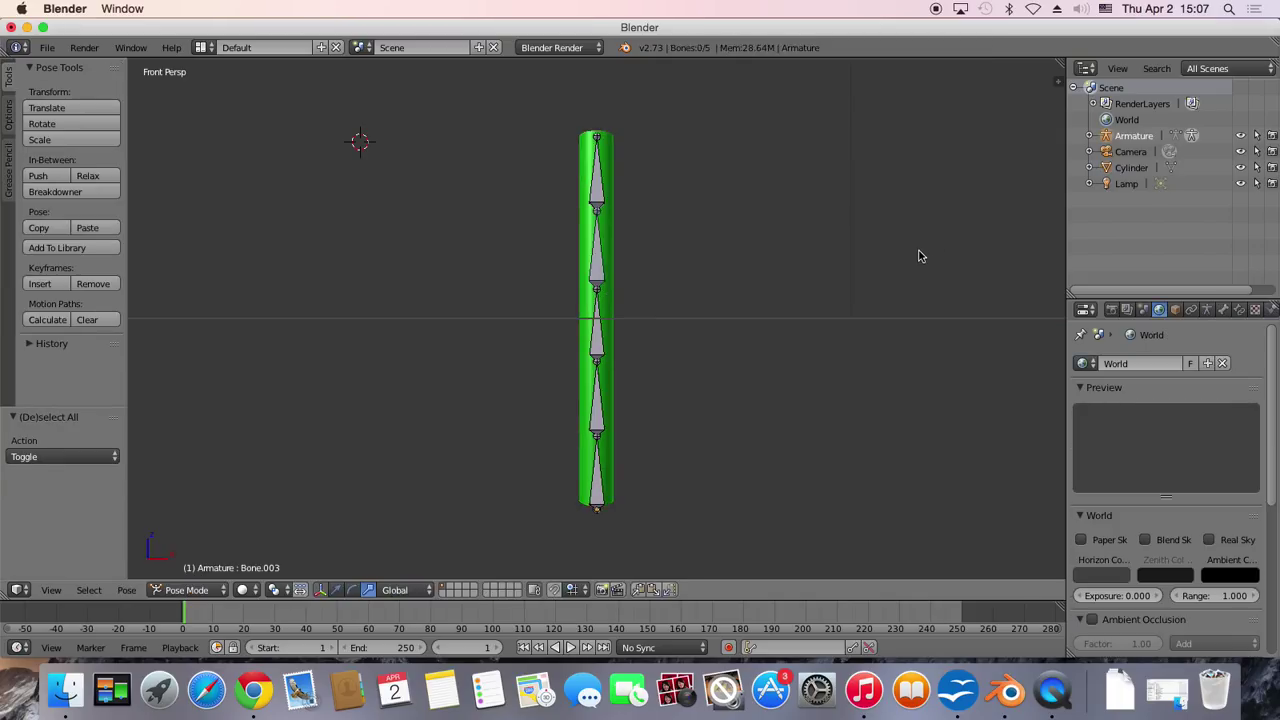
{"action": "key", "text": "a"}
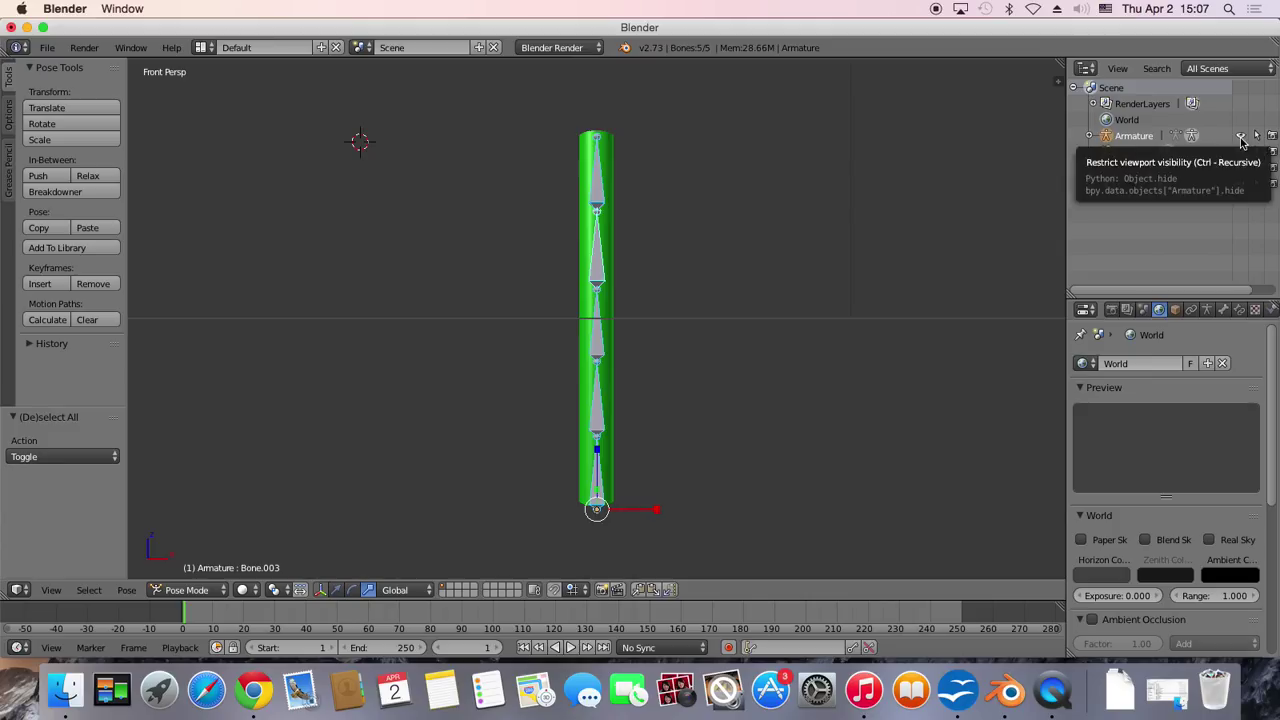
{"action": "left_click", "coordinate": [1241, 139]}
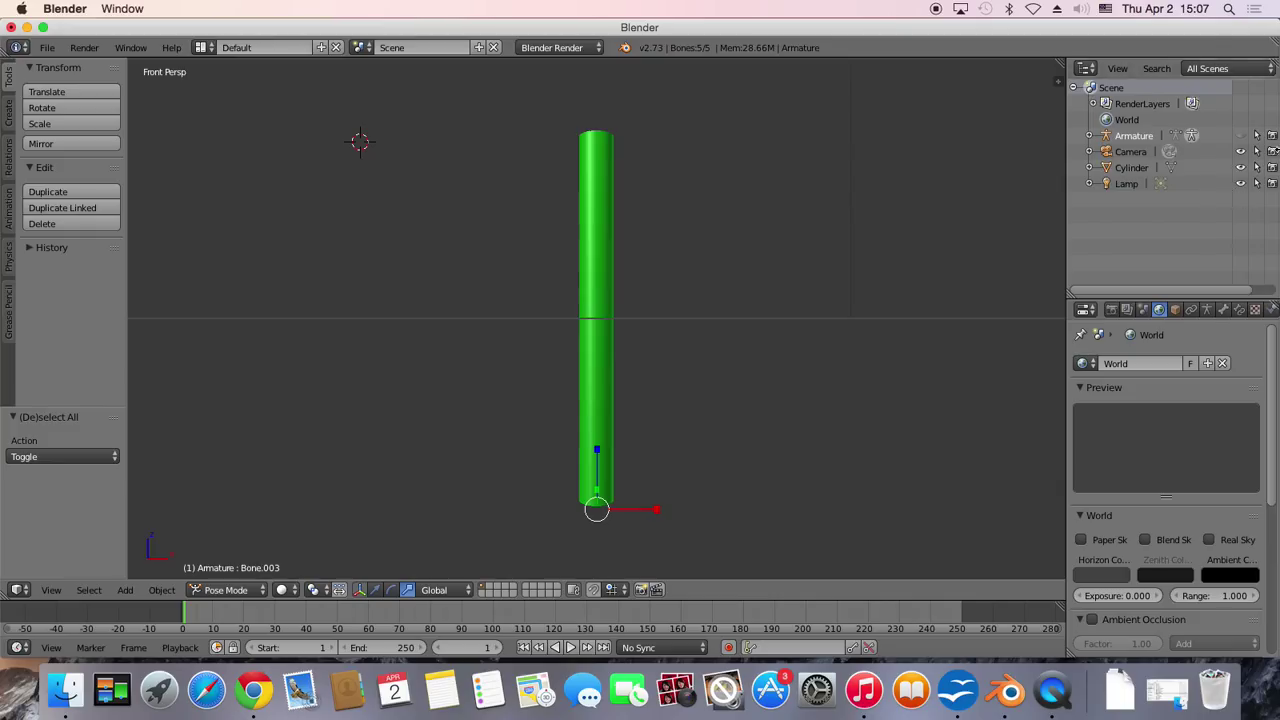
{"action": "right_click", "coordinate": [600, 286]}
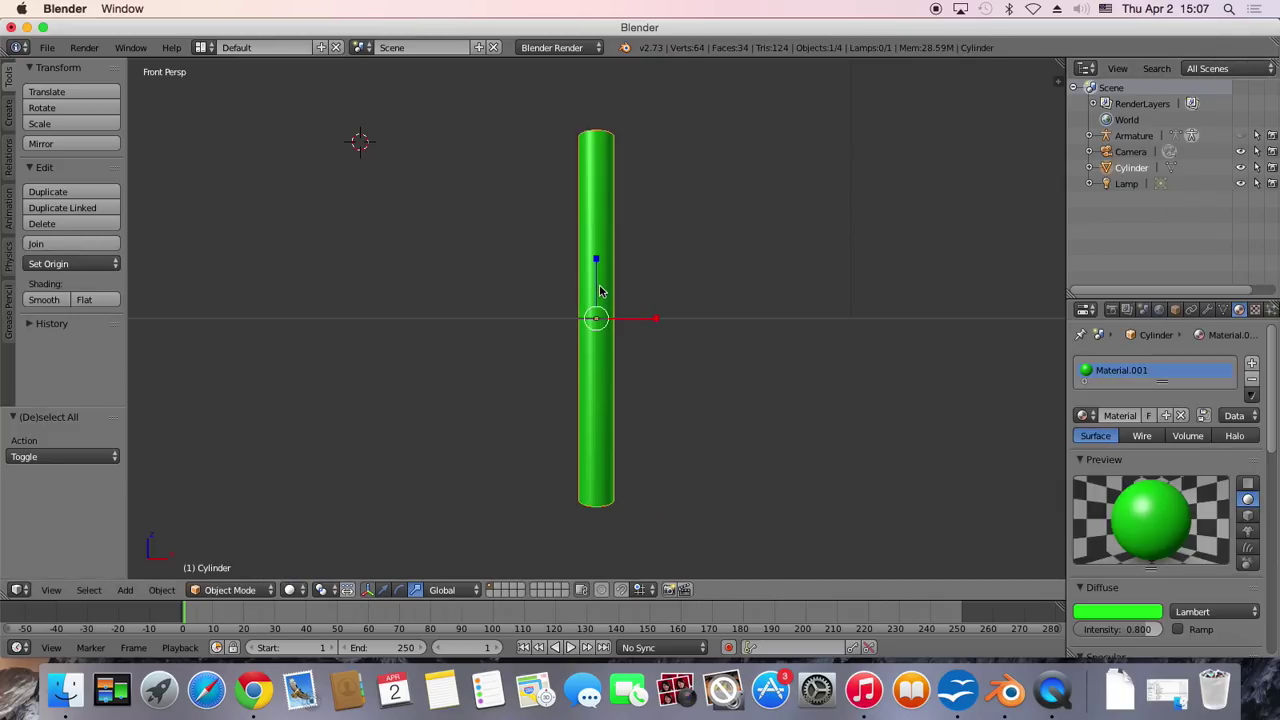
{"action": "left_click", "coordinate": [1243, 136]}
{"action": "left_click", "coordinate": [1243, 137]}
Switch the green cylinder into Edit Mode
{"action": "key", "text": "Tab"}
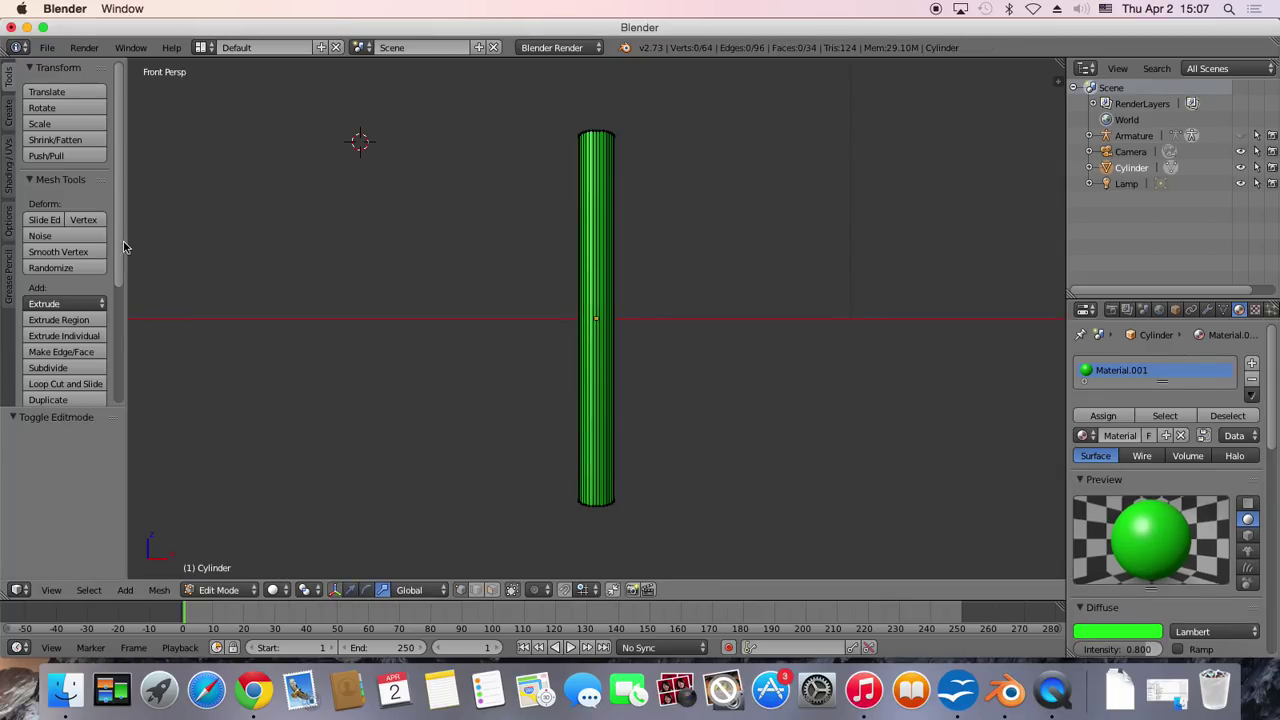
{"action": "scroll", "coordinate": [122, 245], "scroll_direction": "down", "scroll_amount": 2}
{"action": "scroll", "coordinate": [122, 245], "scroll_direction": "down", "scroll_amount": 2}
{"action": "scroll", "coordinate": [122, 245], "scroll_direction": "down", "scroll_amount": 1}
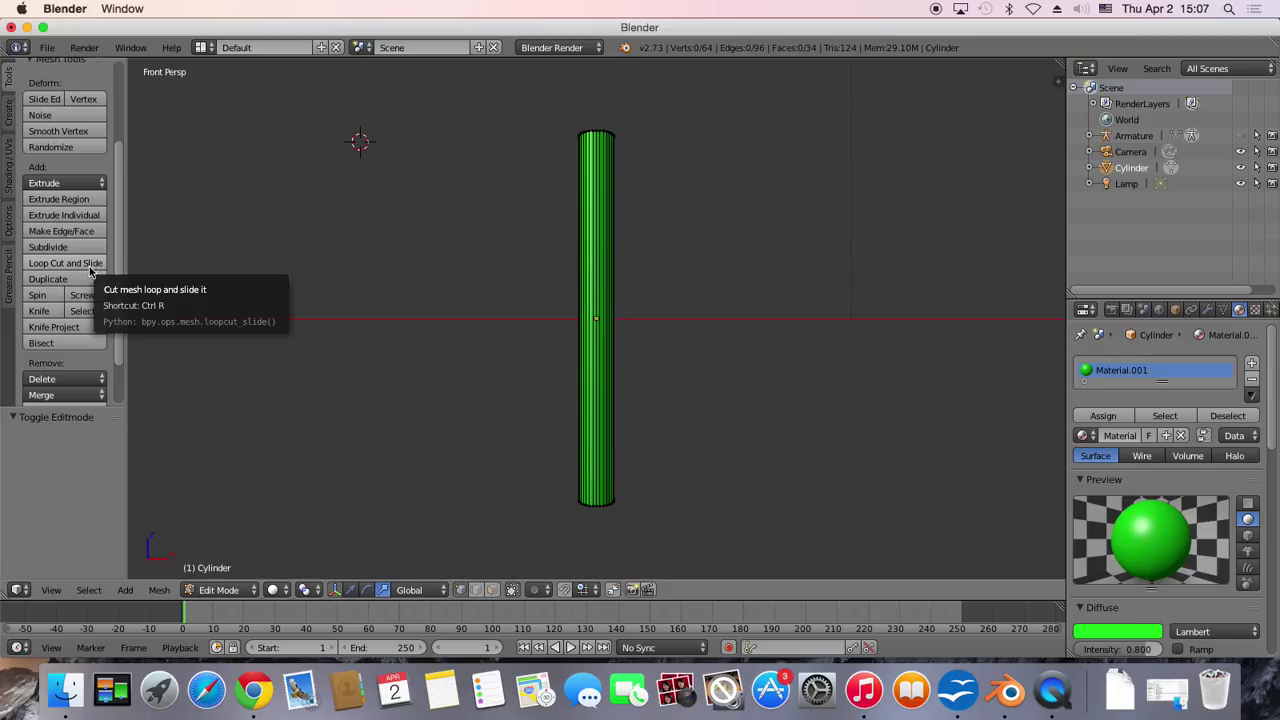
Add 23 evenly spaced horizontal loop cuts along the cylinder, unslid, and deselect everything
{"action": "left_click", "coordinate": [89, 266]}
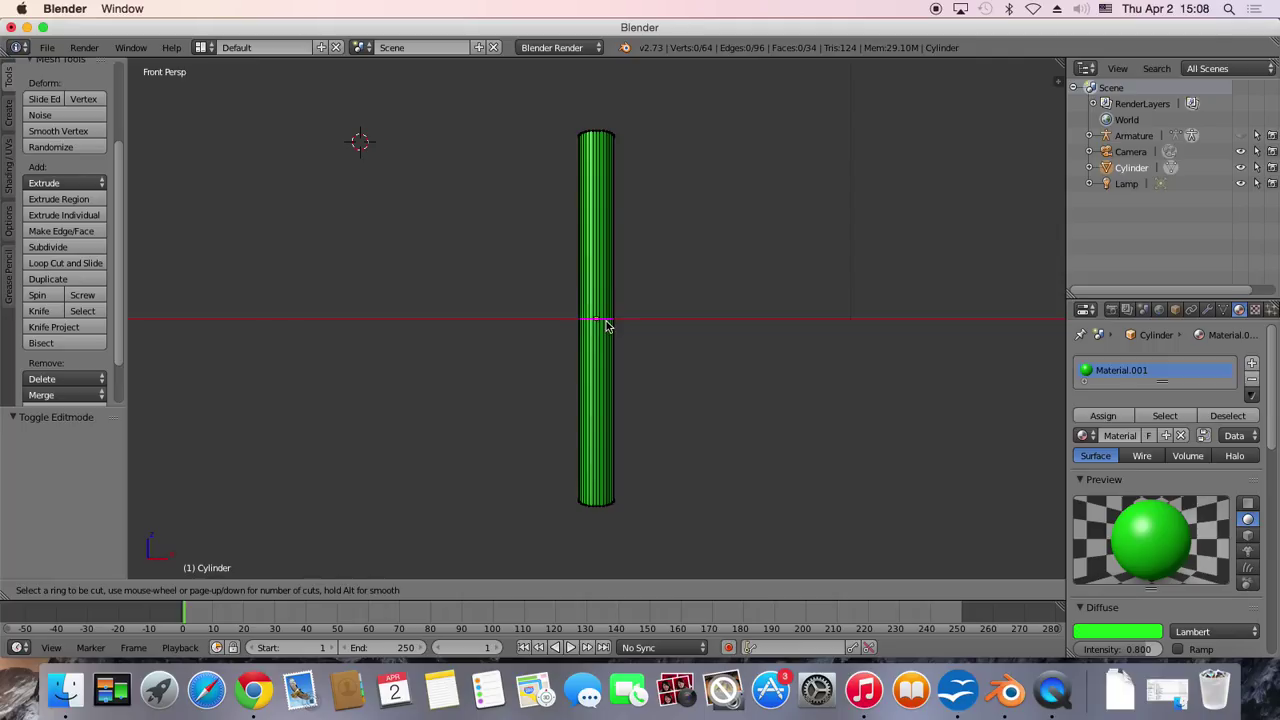
{"action": "scroll", "coordinate": [605, 325], "scroll_direction": "up", "scroll_amount": 3}
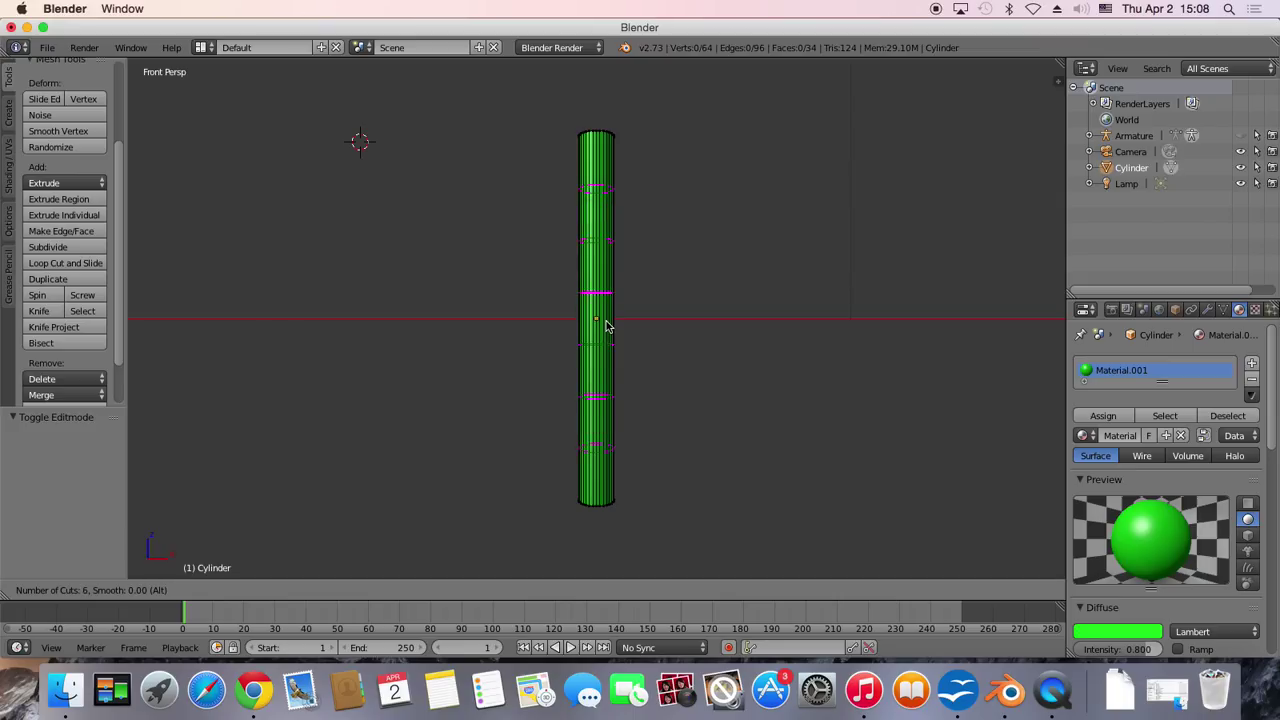
{"action": "scroll", "coordinate": [605, 325], "scroll_direction": "up", "scroll_amount": 5}
{"action": "scroll", "coordinate": [605, 325], "scroll_direction": "up", "scroll_amount": 3}
{"action": "scroll", "coordinate": [605, 325], "scroll_direction": "up", "scroll_amount": 3}
{"action": "scroll", "coordinate": [605, 325], "scroll_direction": "up", "scroll_amount": 2}
{"action": "scroll", "coordinate": [605, 325], "scroll_direction": "up", "scroll_amount": 1}
{"action": "left_click", "coordinate": [607, 325]}
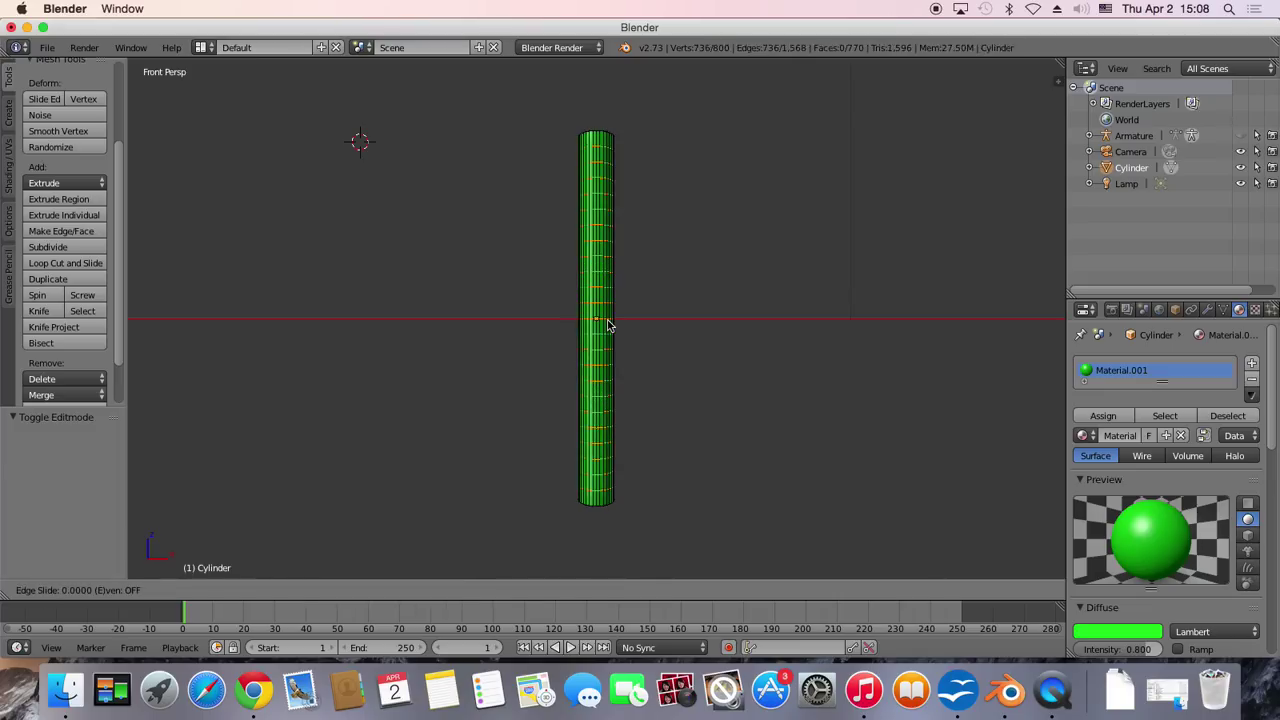
{"action": "left_click", "coordinate": [607, 325]}
{"action": "left_click", "coordinate": [654, 337]}
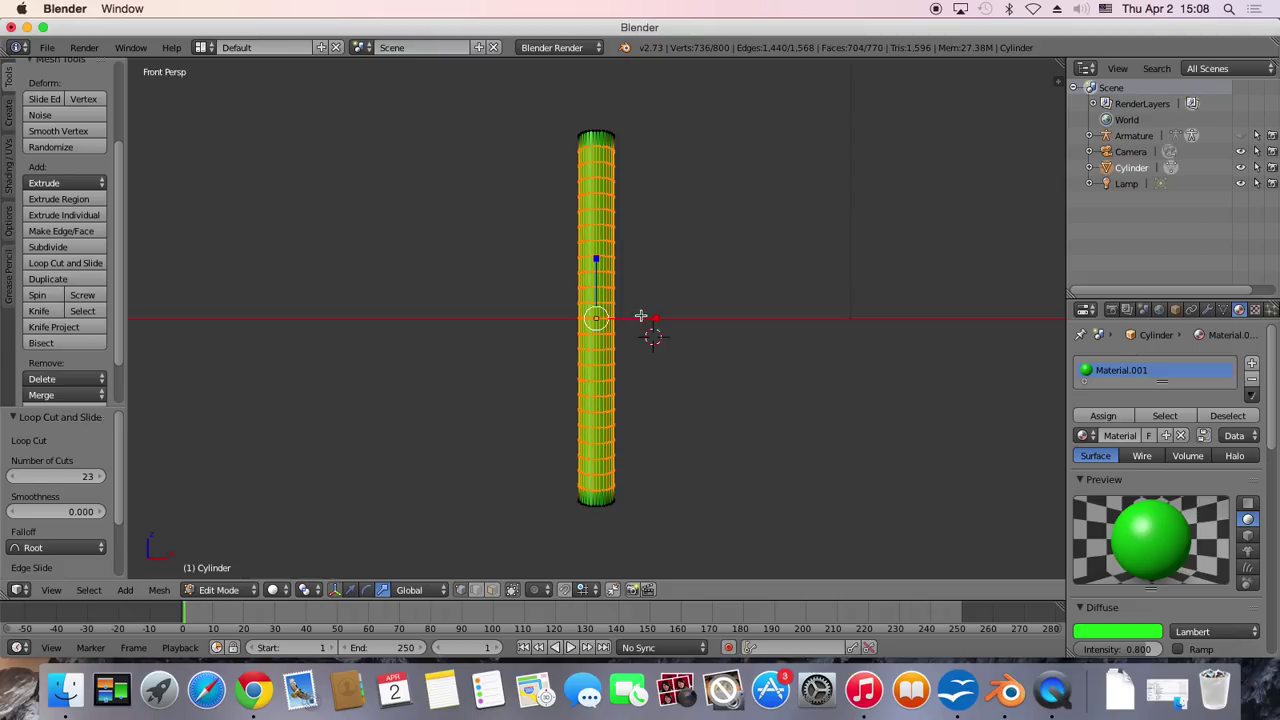
{"action": "left_click", "coordinate": [641, 344]}
Deselect the mesh and make the Armature visible again in the Outliner
{"action": "key", "text": "a"}
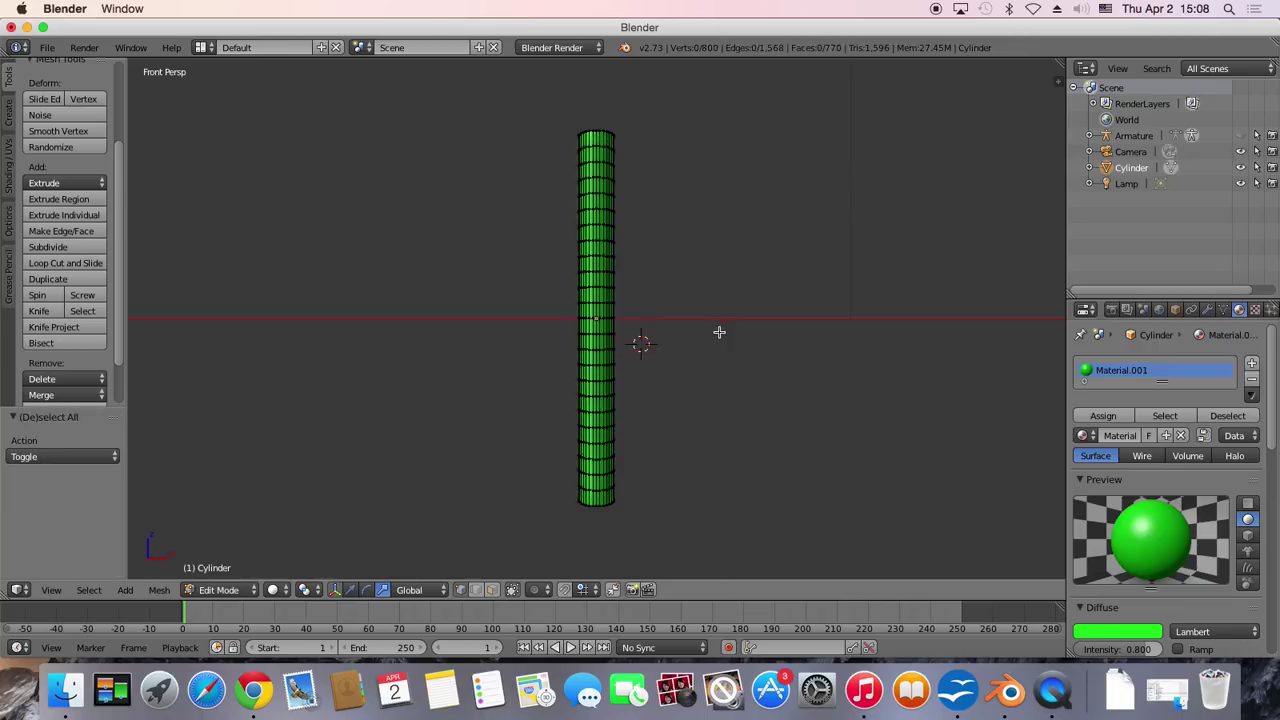
{"action": "left_click", "coordinate": [719, 332]}
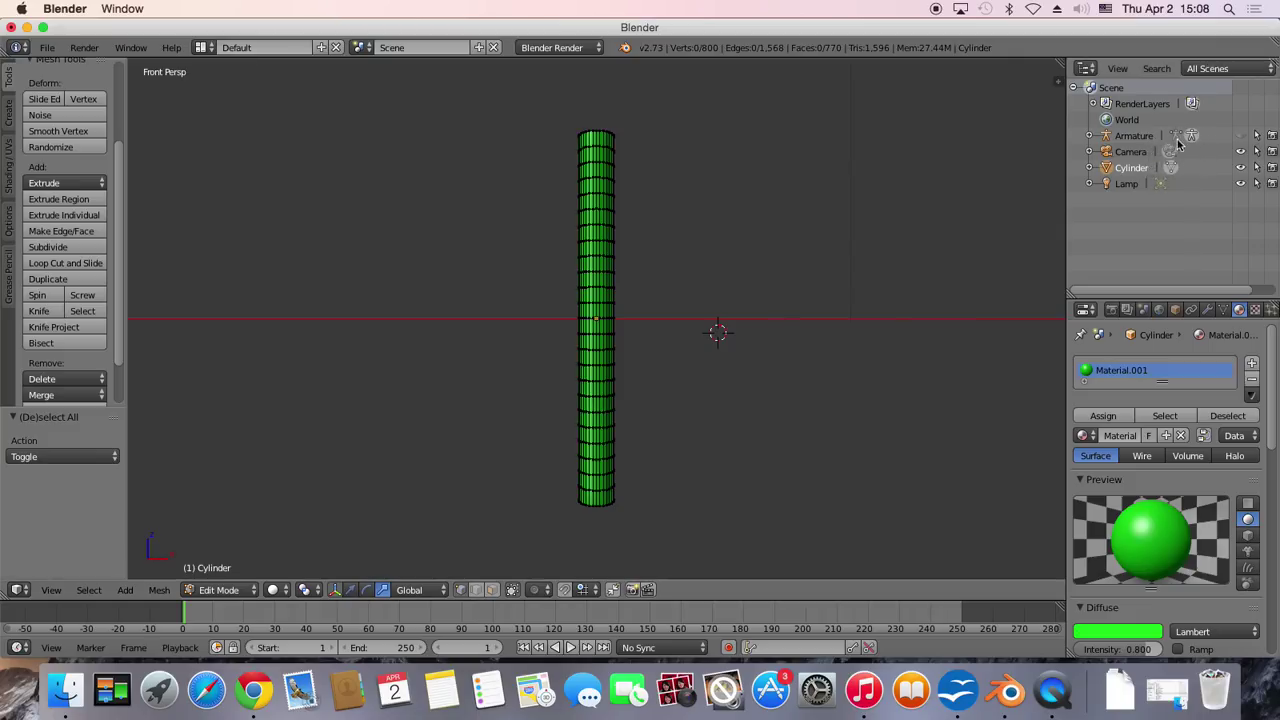
{"action": "left_click", "coordinate": [1241, 139]}
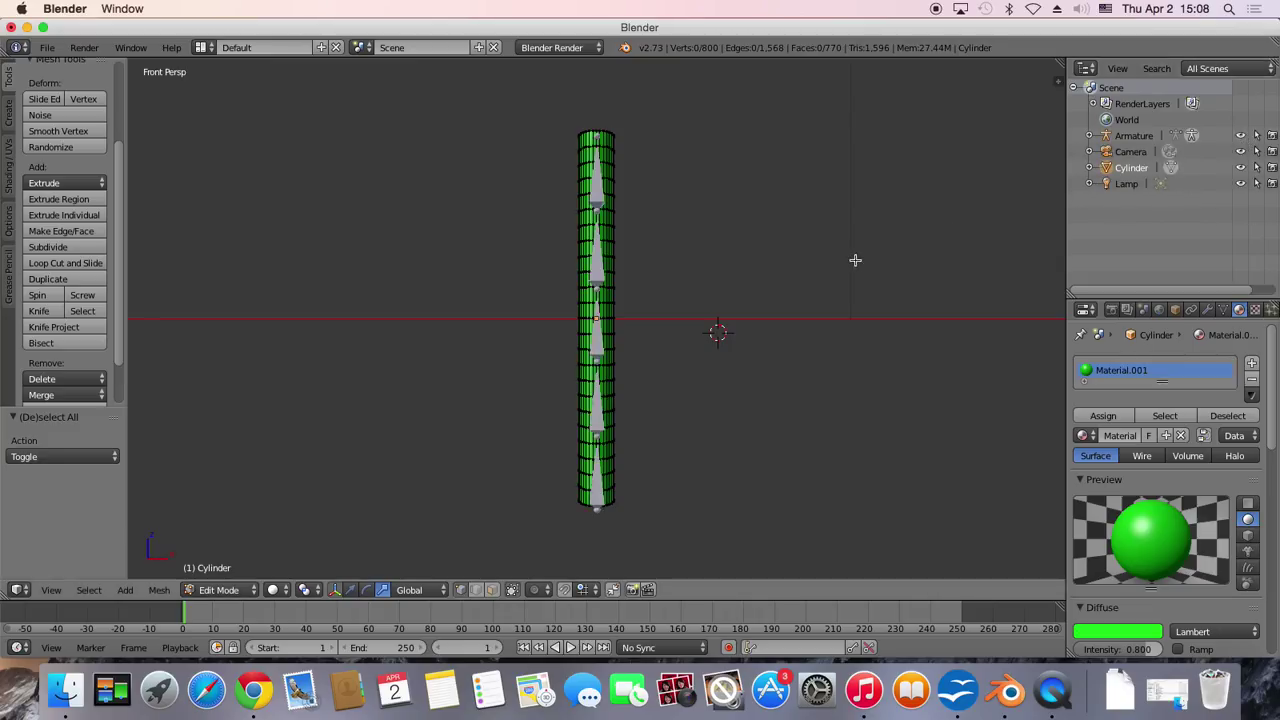
Parent the loop-cut cylinder to the armature With Automatic Weights, then select Bone.004
{"action": "right_click", "coordinate": [613, 244]}
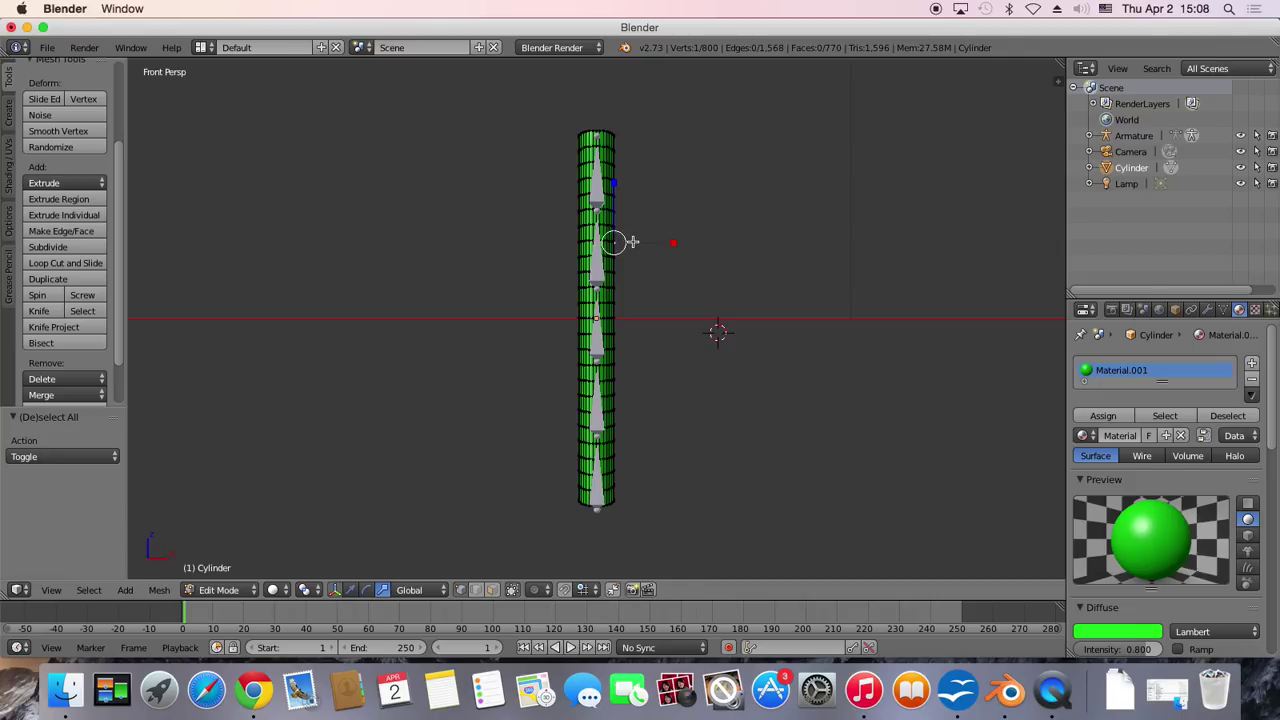
{"action": "key", "text": "Tab"}
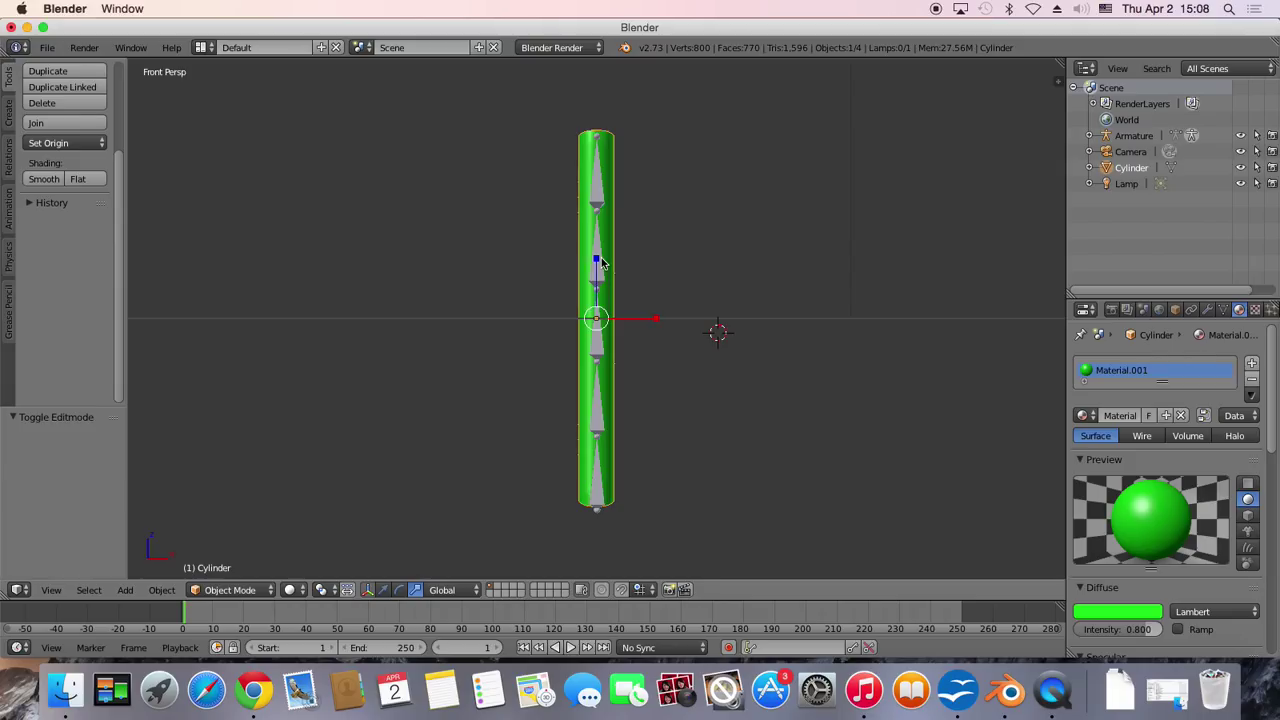
{"action": "right_click", "coordinate": [601, 262]}
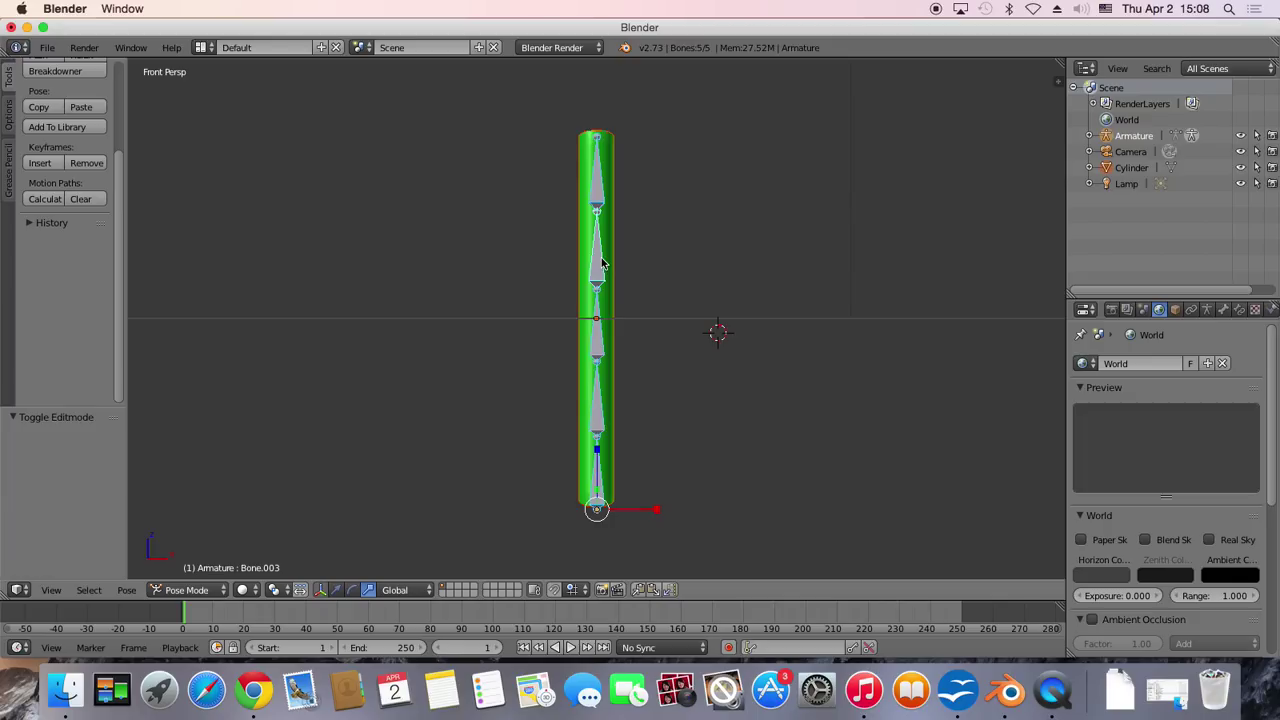
{"action": "key", "text": "ctrl+p"}
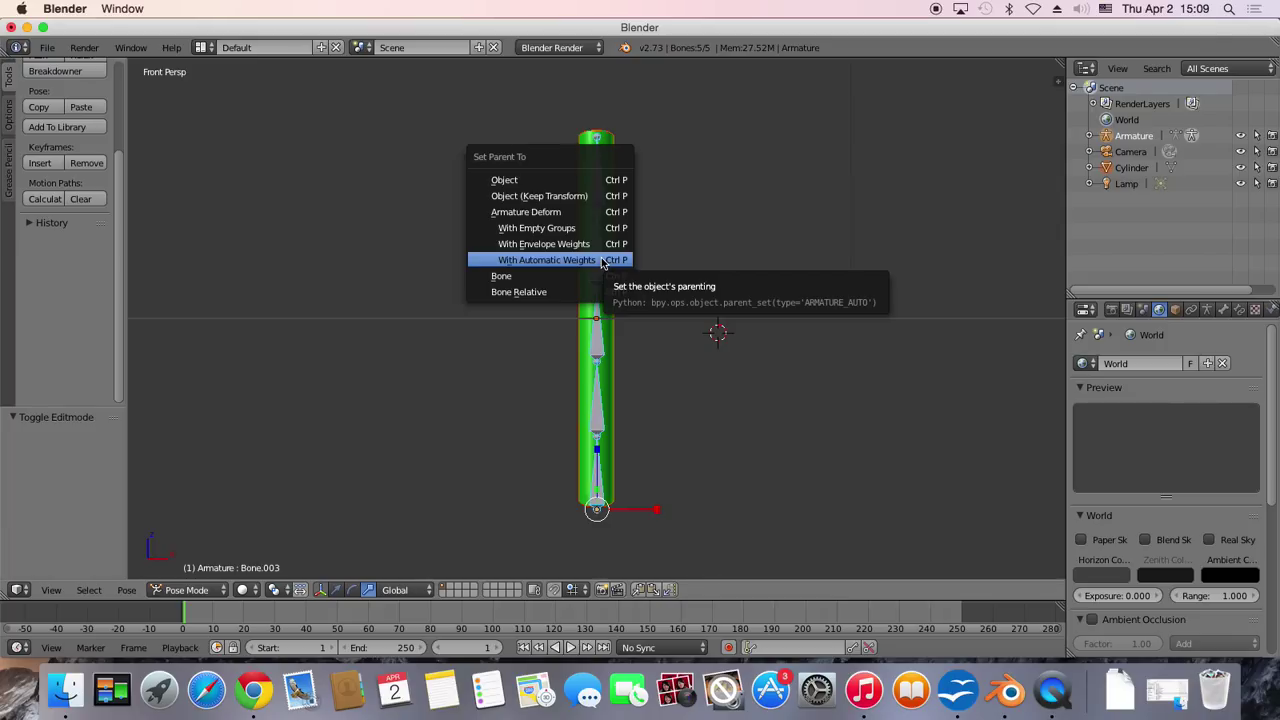
{"action": "left_click", "coordinate": [603, 262]}
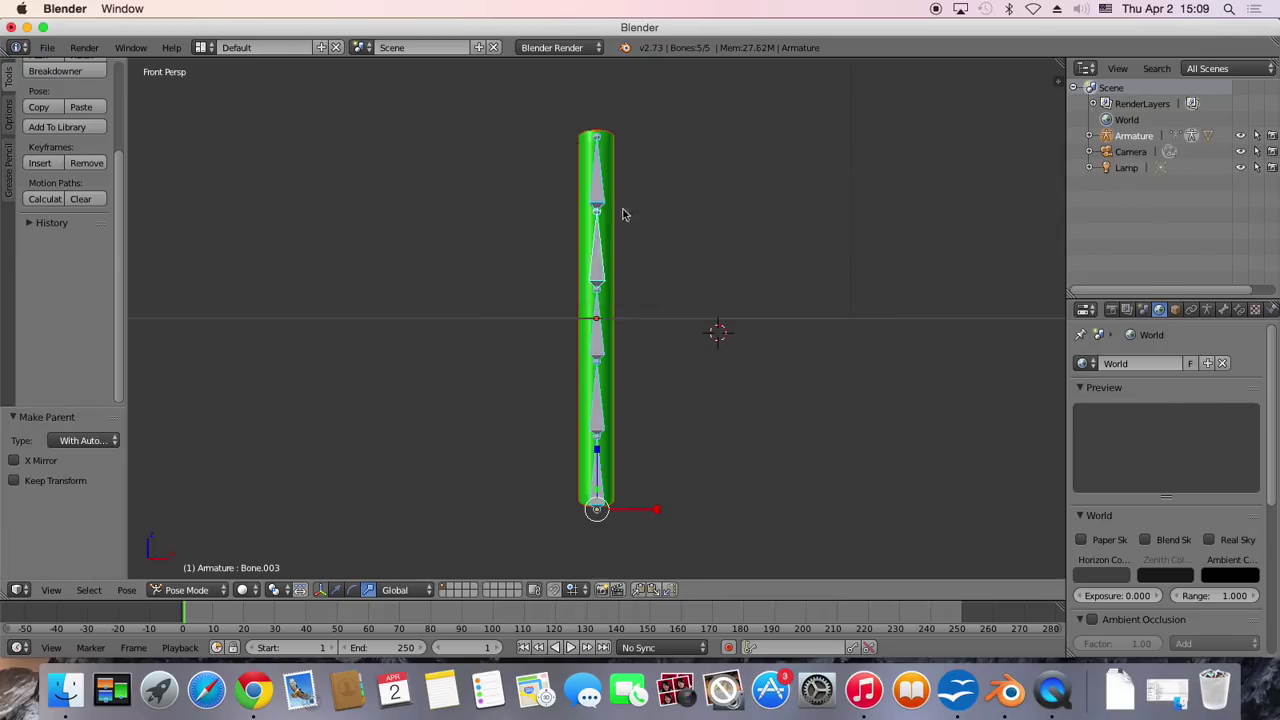
{"action": "right_click", "coordinate": [598, 160]}
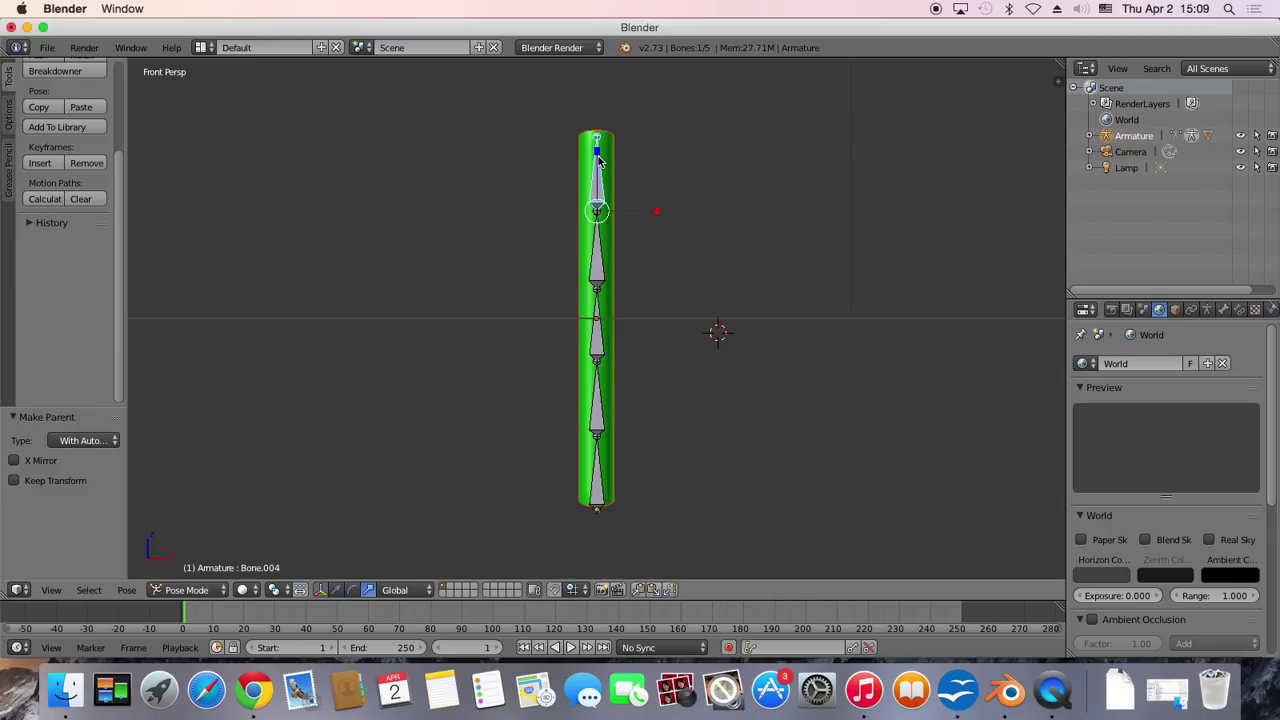
Bend the top bone about 35° right and rotate Bone.003 to test the deformation
{"action": "key", "text": "r"}
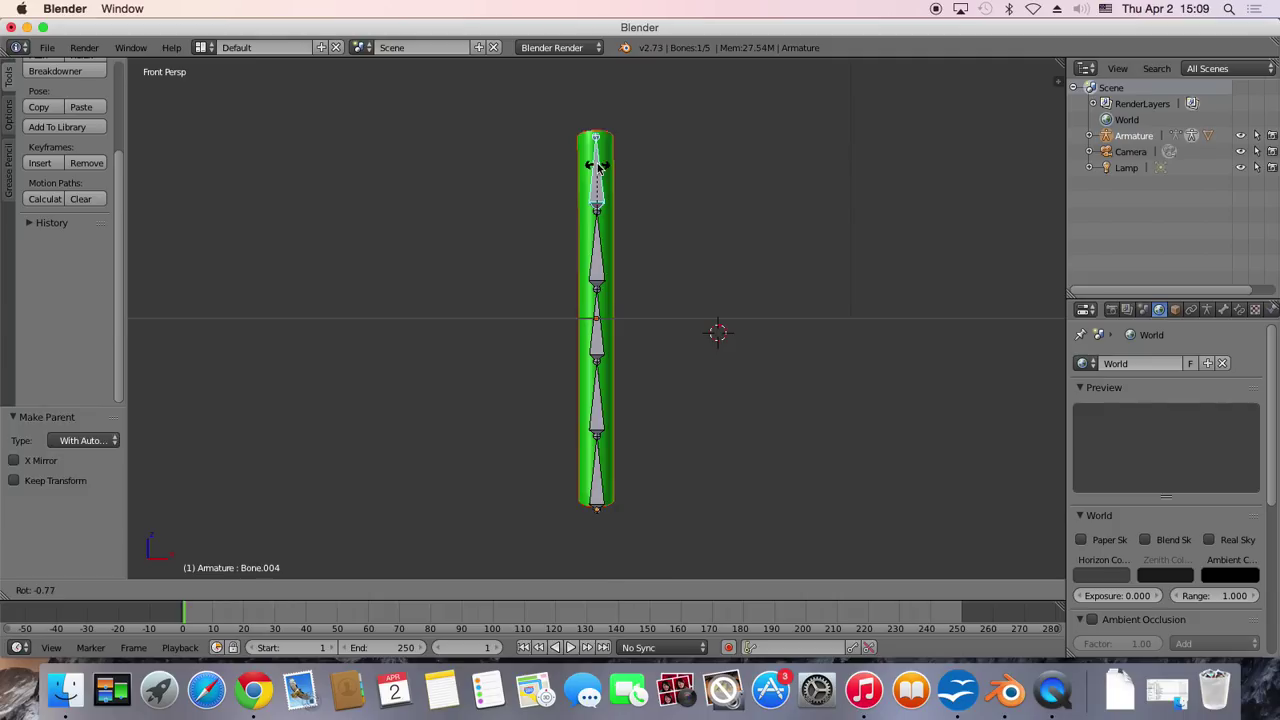
{"action": "left_click", "coordinate": [598, 168]}
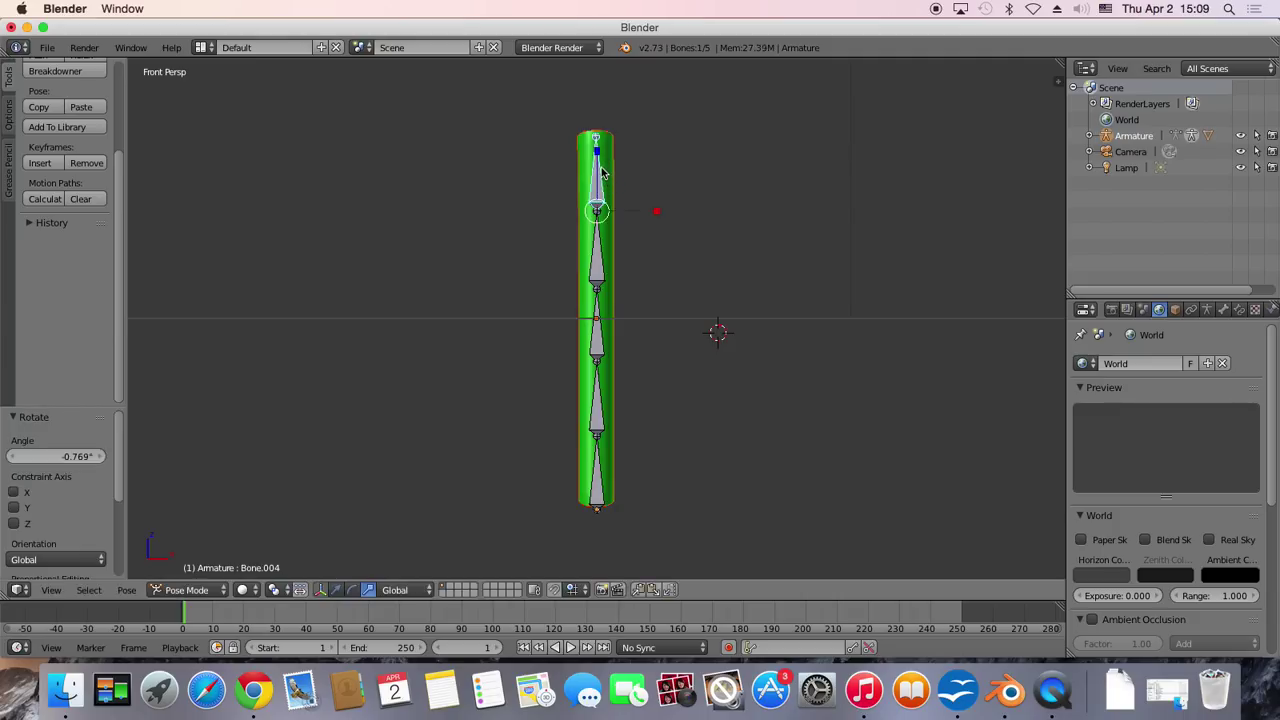
{"action": "key", "text": "r"}
{"action": "left_click", "coordinate": [624, 186]}
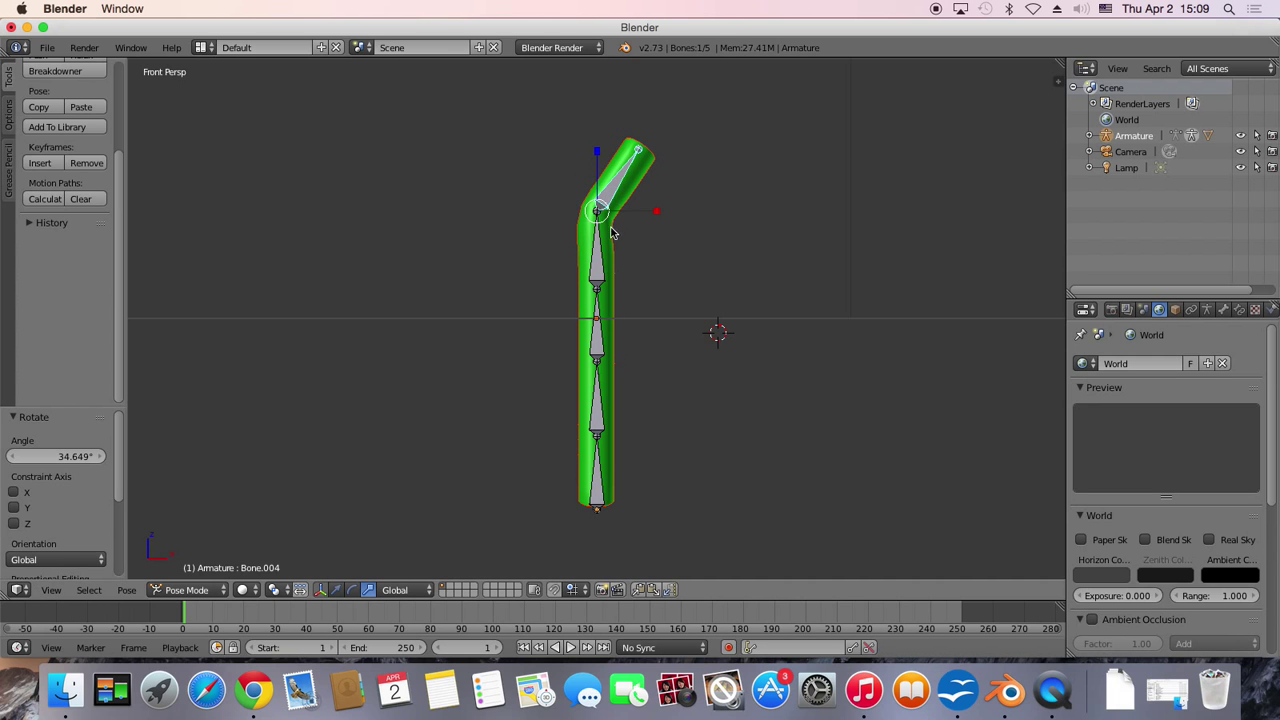
{"action": "right_click", "coordinate": [601, 245]}
{"action": "key", "text": "r"}
{"action": "left_click", "coordinate": [624, 303]}
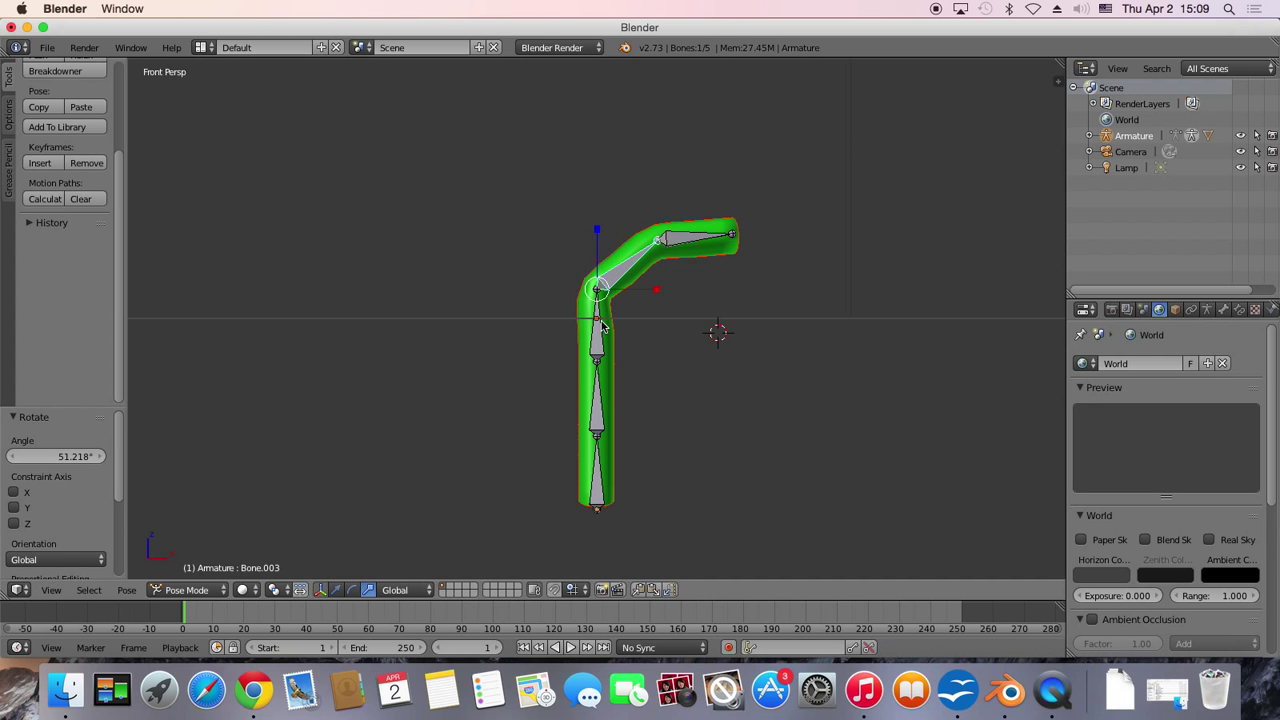
Rotate Bone.002, then rotate the cylinder back in line with the bones
{"action": "right_click", "coordinate": [602, 326]}
{"action": "key", "text": "r"}
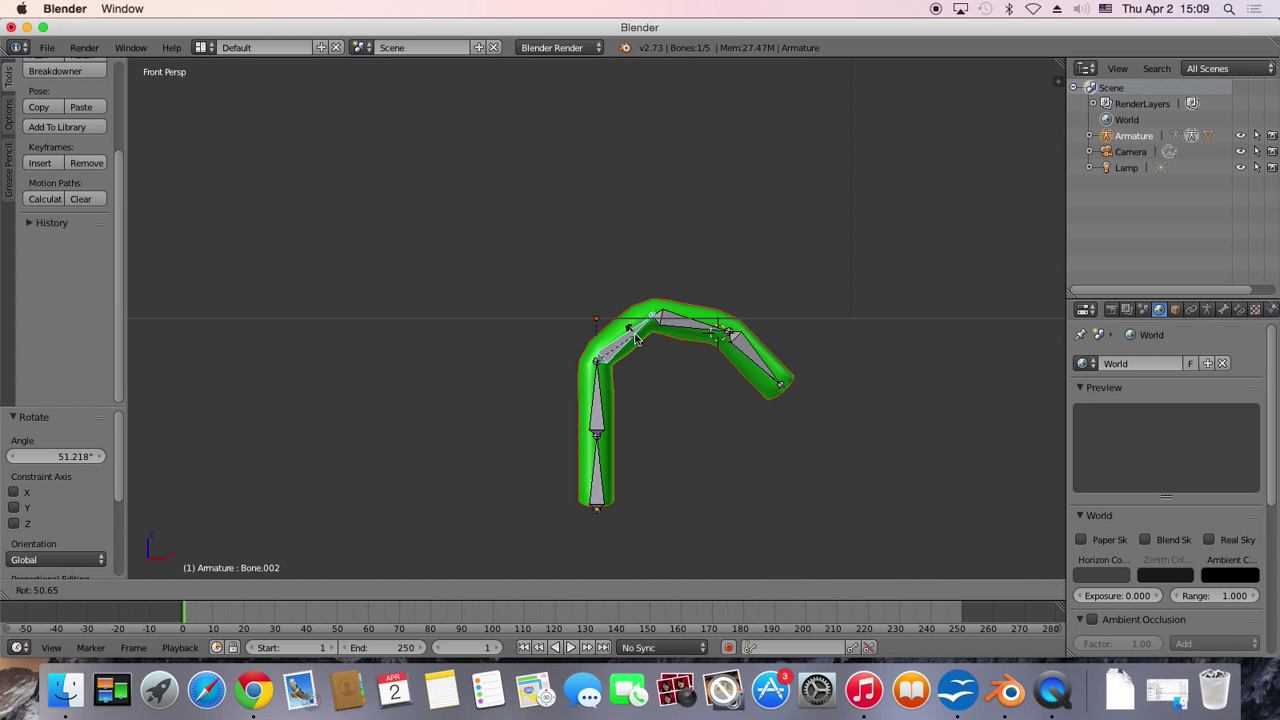
{"action": "left_click", "coordinate": [634, 338]}
{"action": "right_click", "coordinate": [608, 396]}
{"action": "key", "text": "r"}
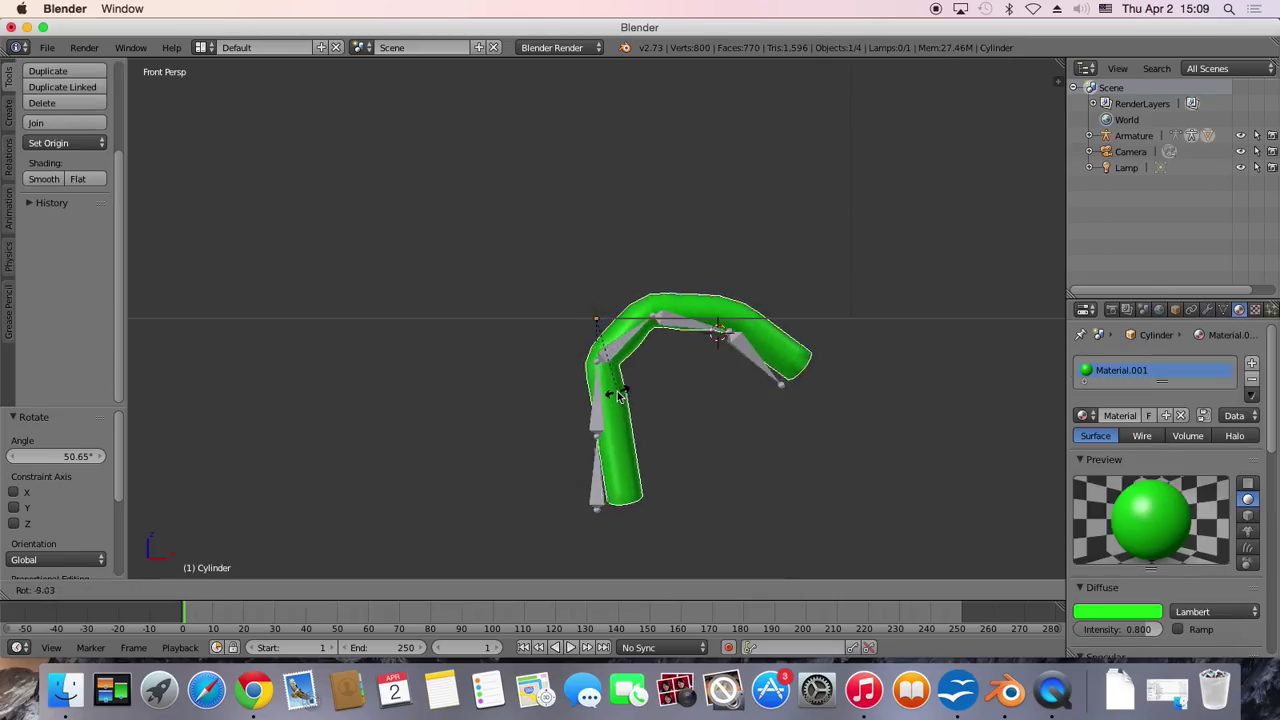
{"action": "left_click", "coordinate": [605, 401]}
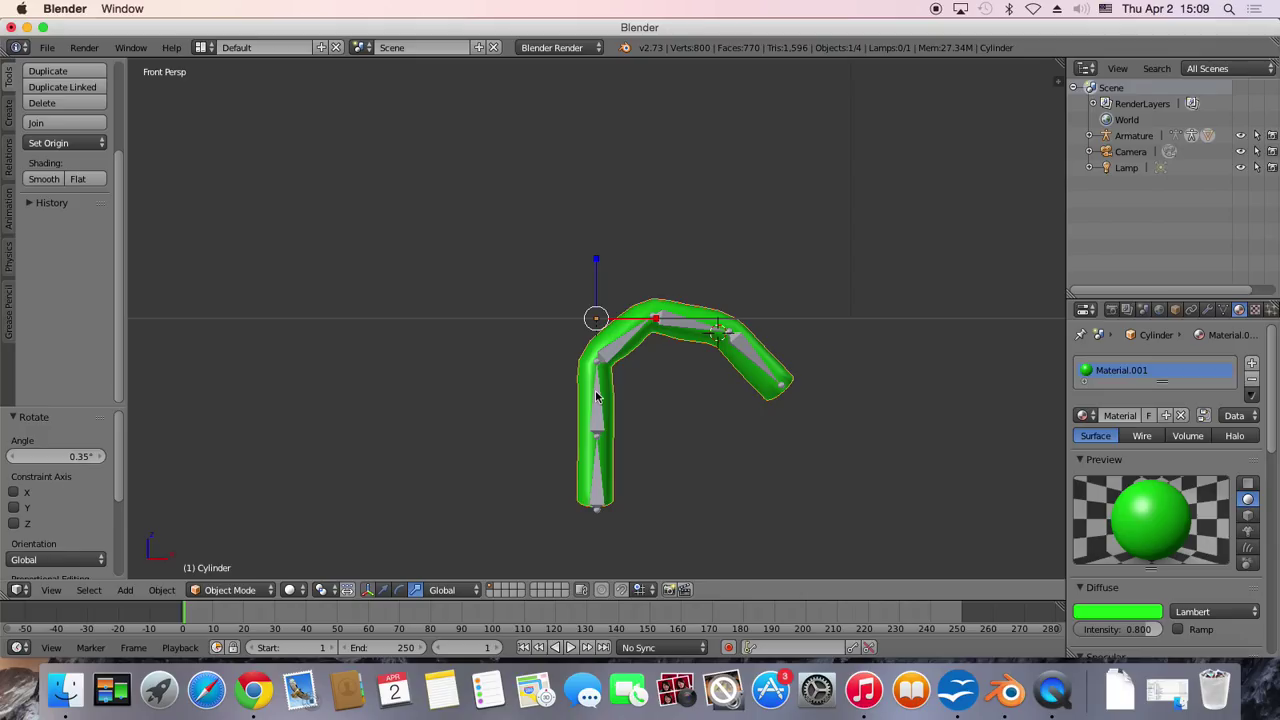
Pose Bone.002 at about -25° and bend Bone.001, undoing the final Bone.002 rotation
{"action": "right_click", "coordinate": [605, 402]}
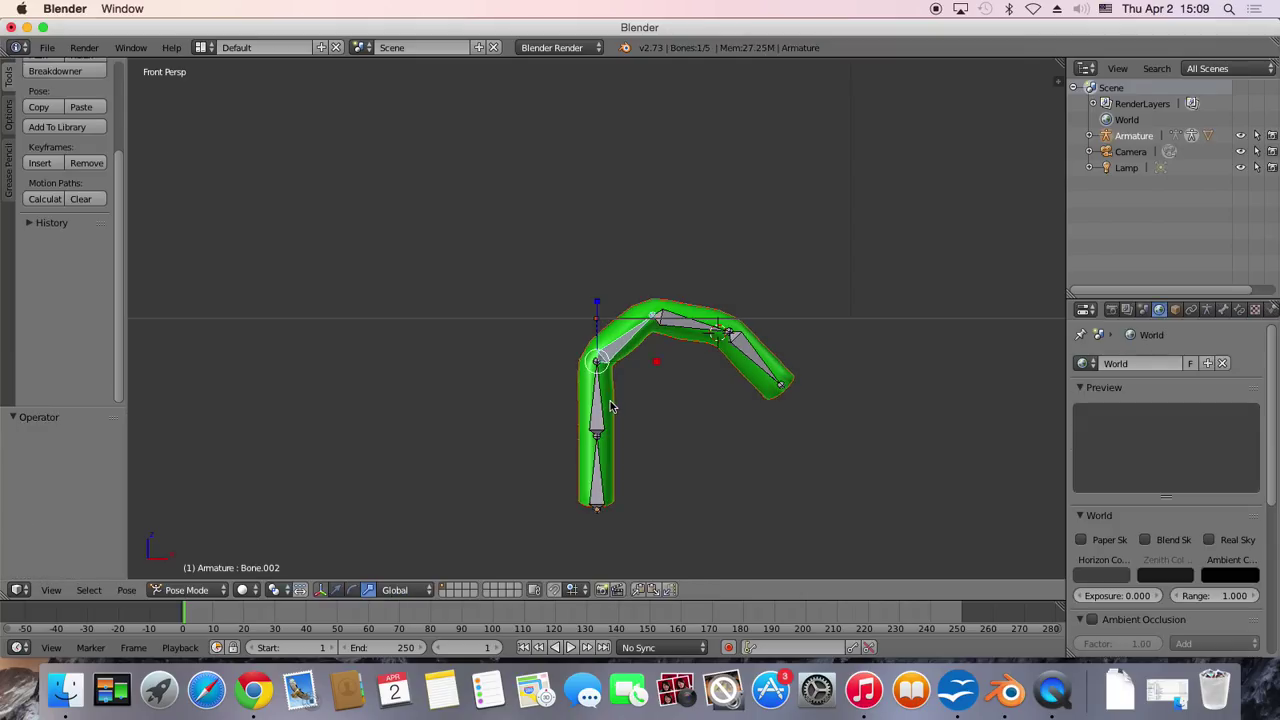
{"action": "key", "text": "r"}
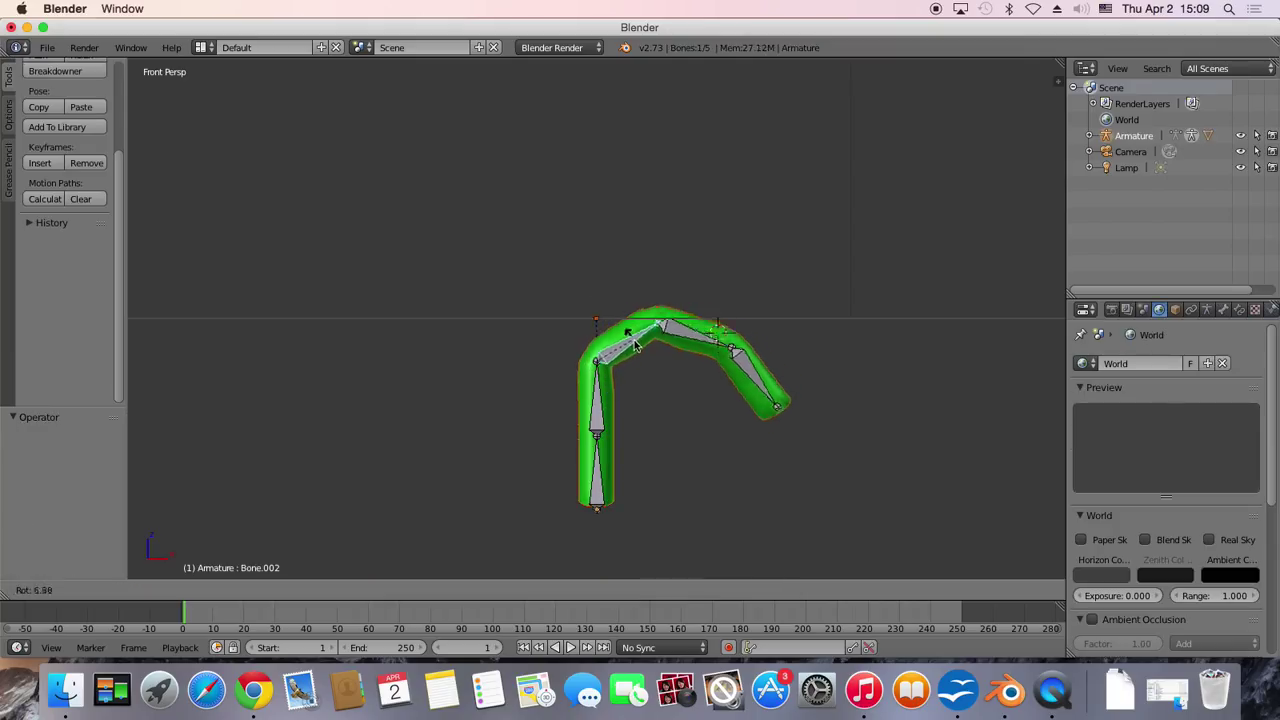
{"action": "left_click", "coordinate": [622, 322]}
{"action": "right_click", "coordinate": [608, 385]}
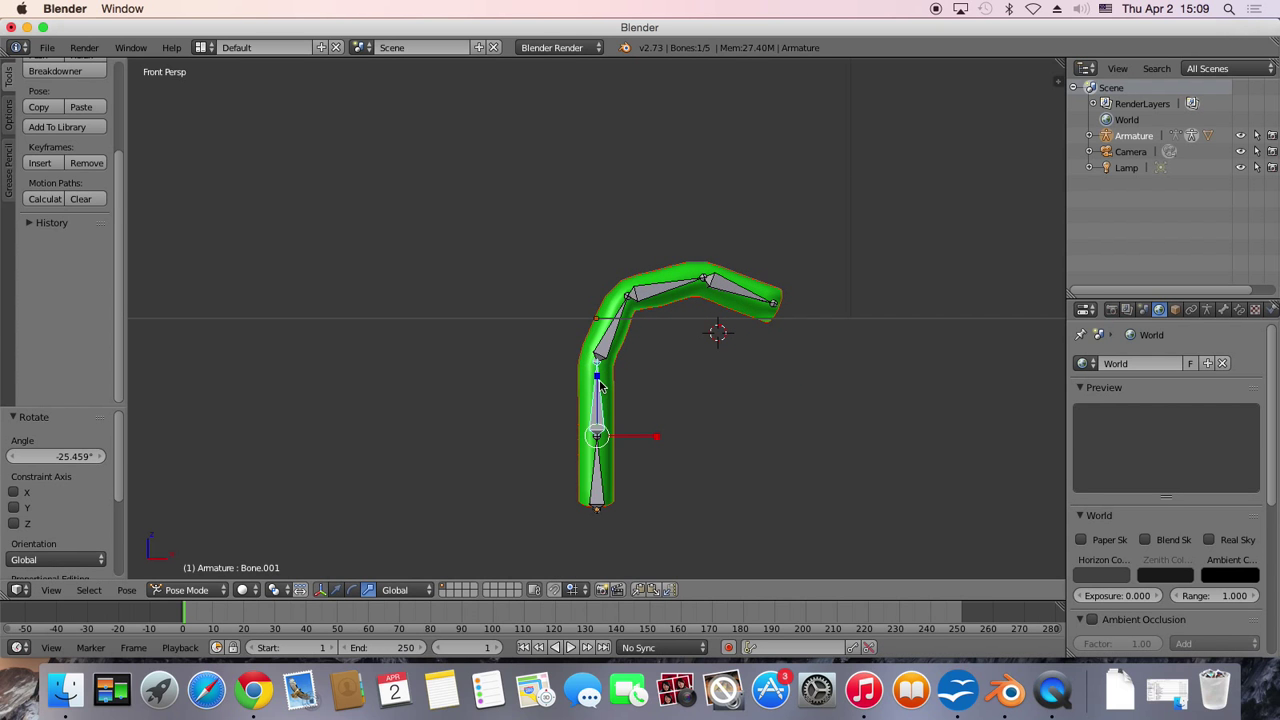
{"action": "key", "text": "r"}
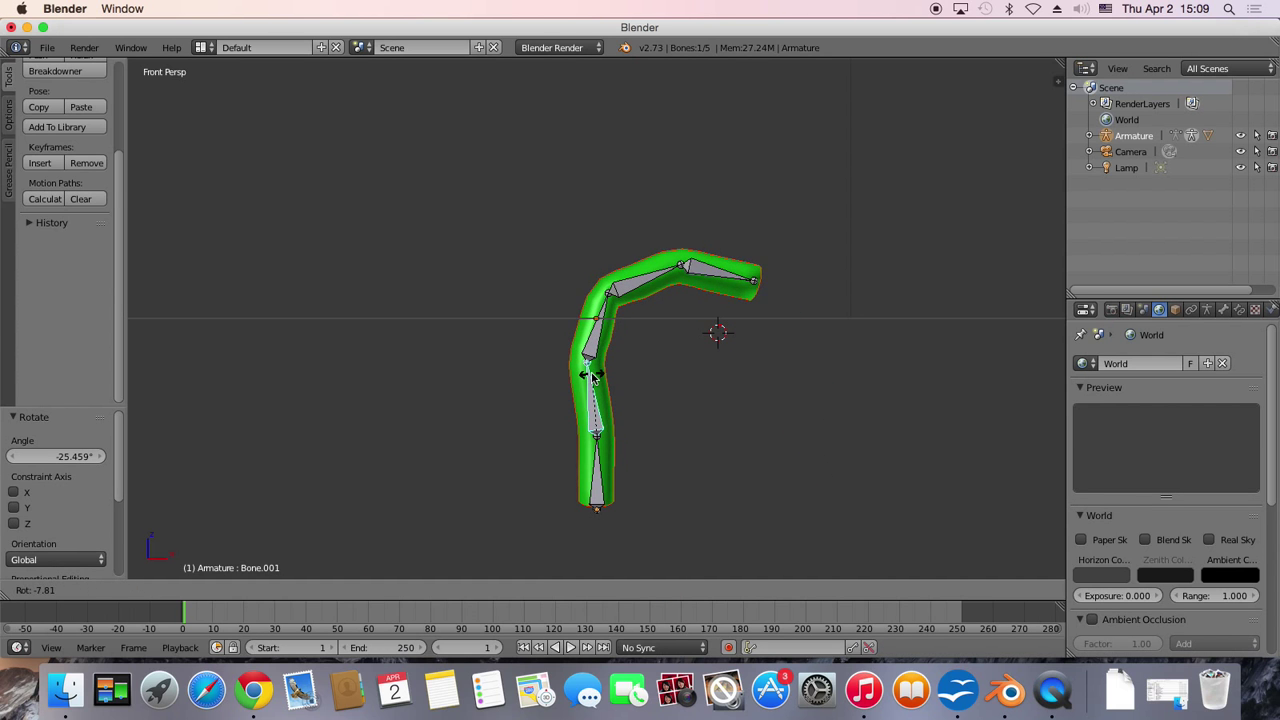
{"action": "left_click", "coordinate": [562, 370]}
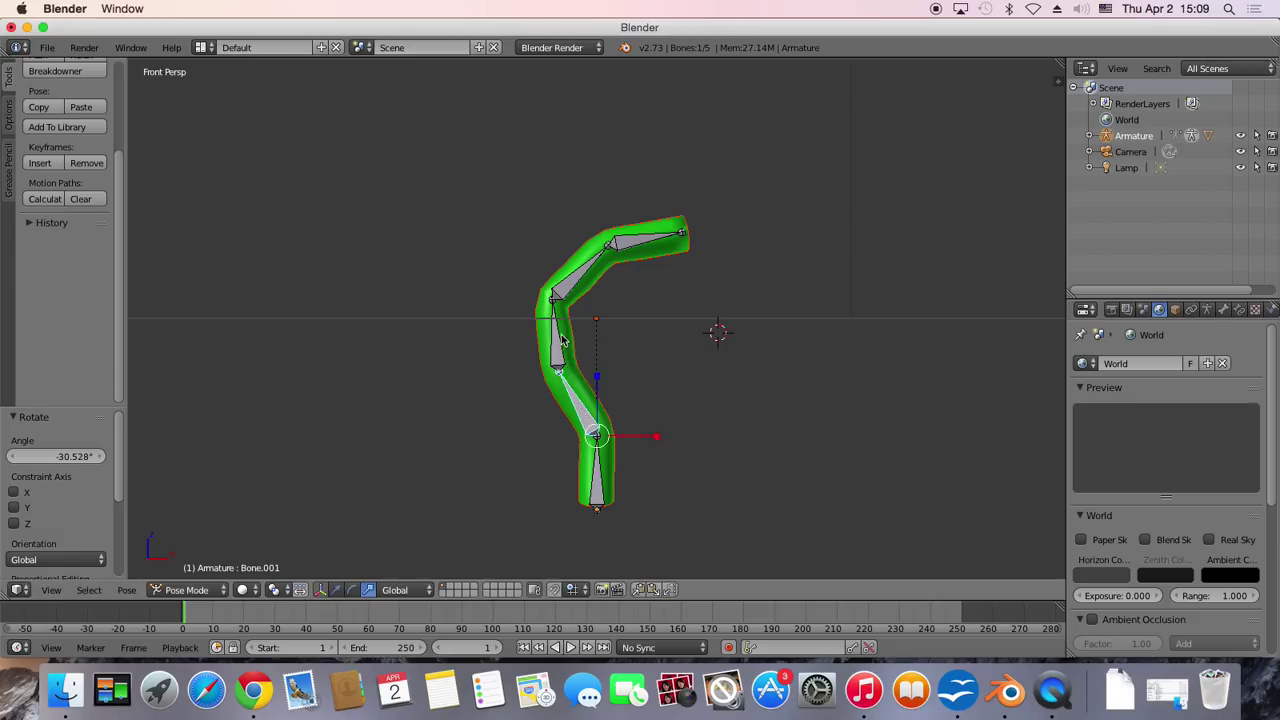
{"action": "right_click", "coordinate": [560, 328]}
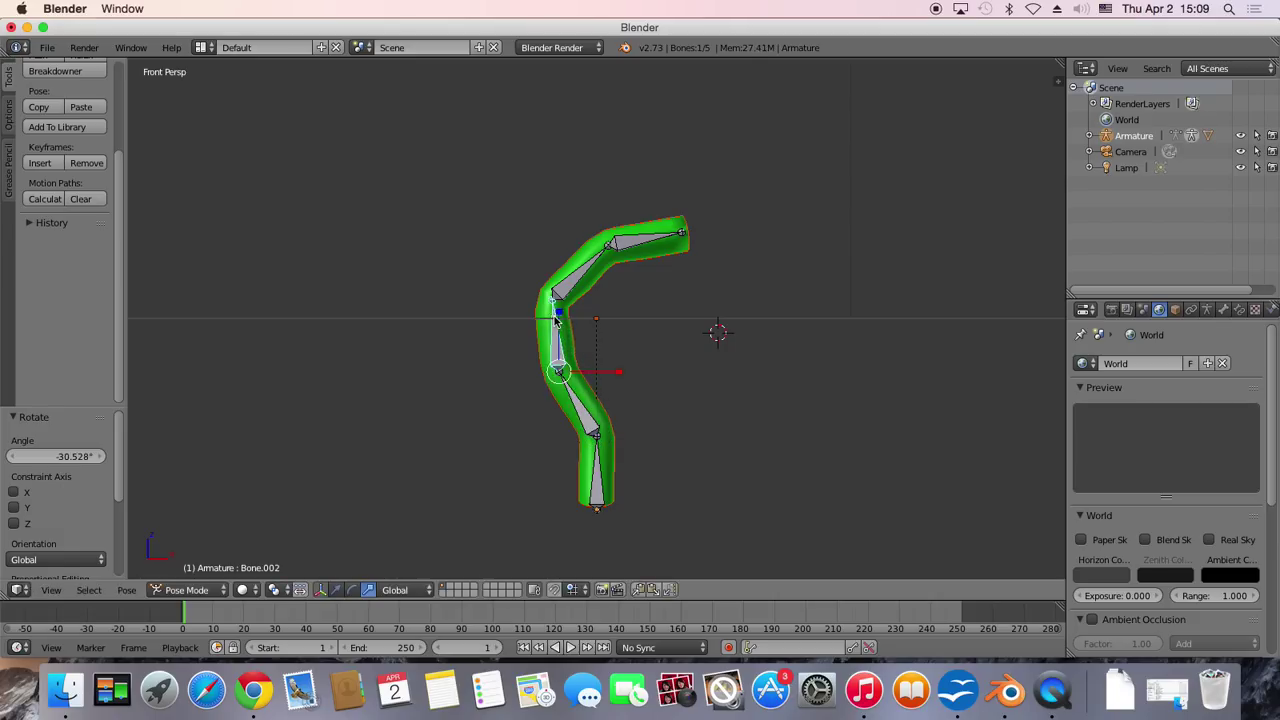
{"action": "key", "text": "r"}
{"action": "left_click", "coordinate": [585, 342]}
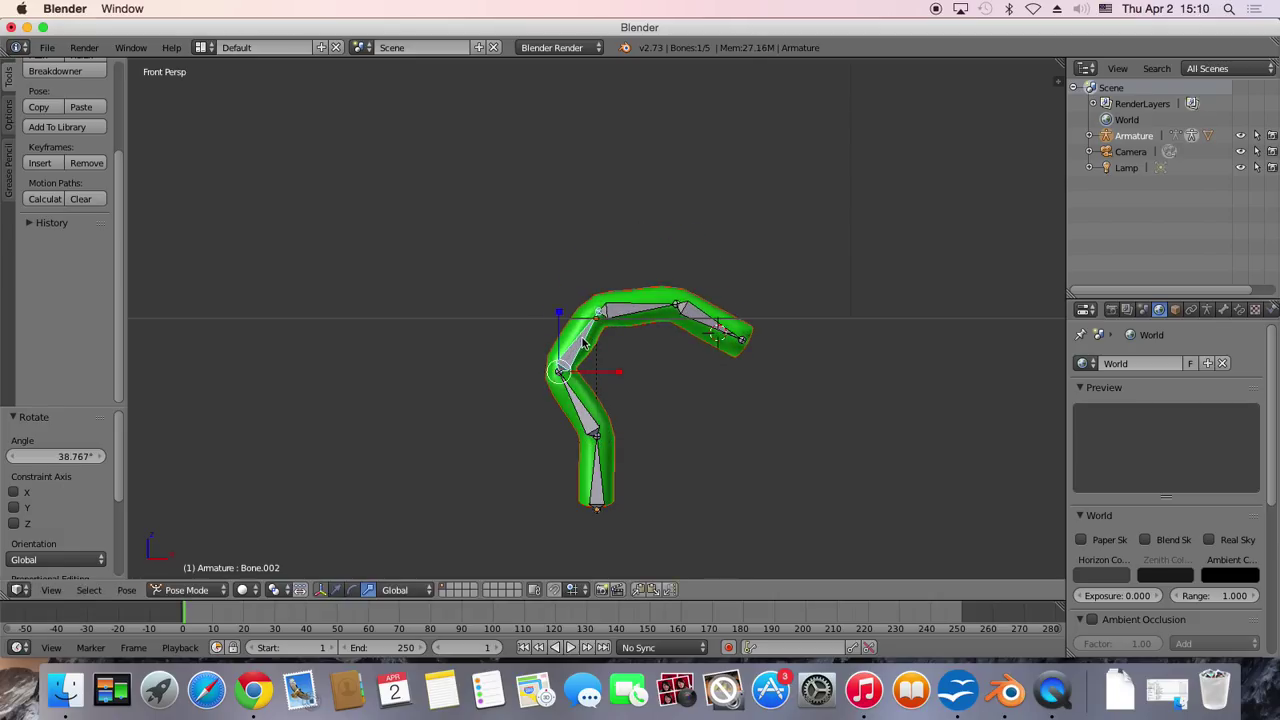
{"action": "key", "text": "ctrl+z"}
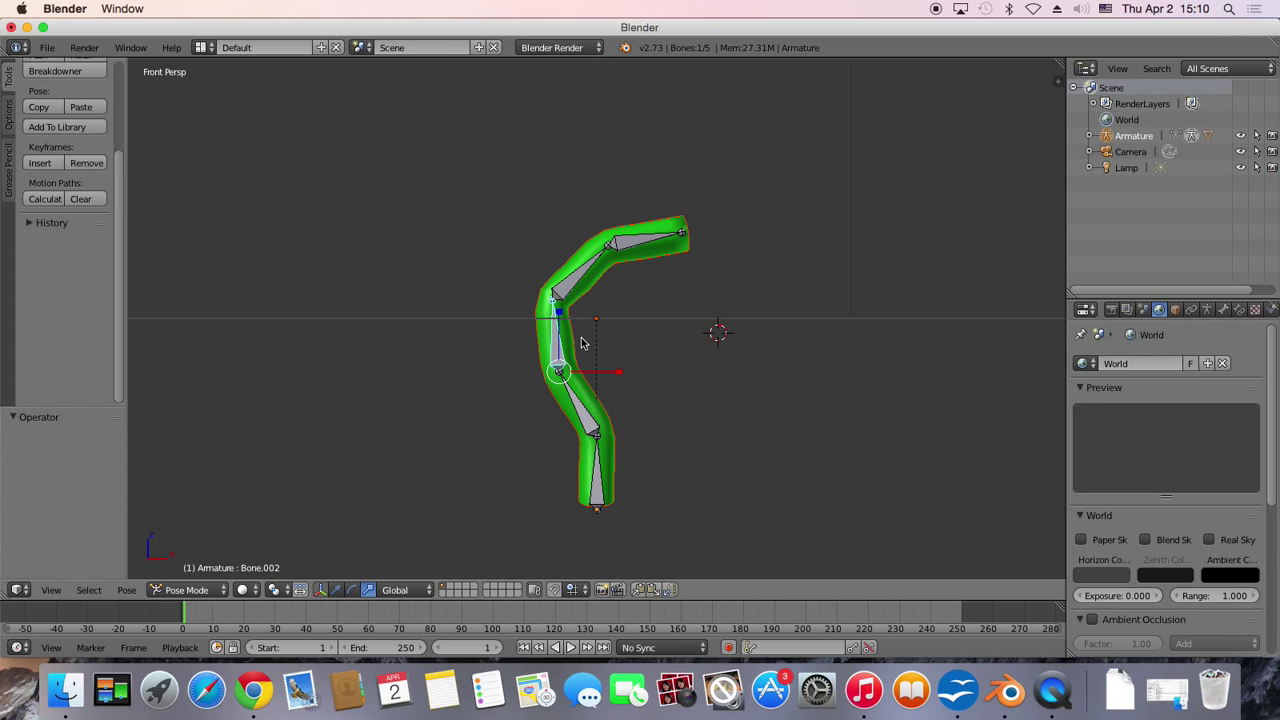
Select tip bone Bone.004, widen the properties area, and show its Bone Constraints
{"action": "right_click", "coordinate": [575, 290]}
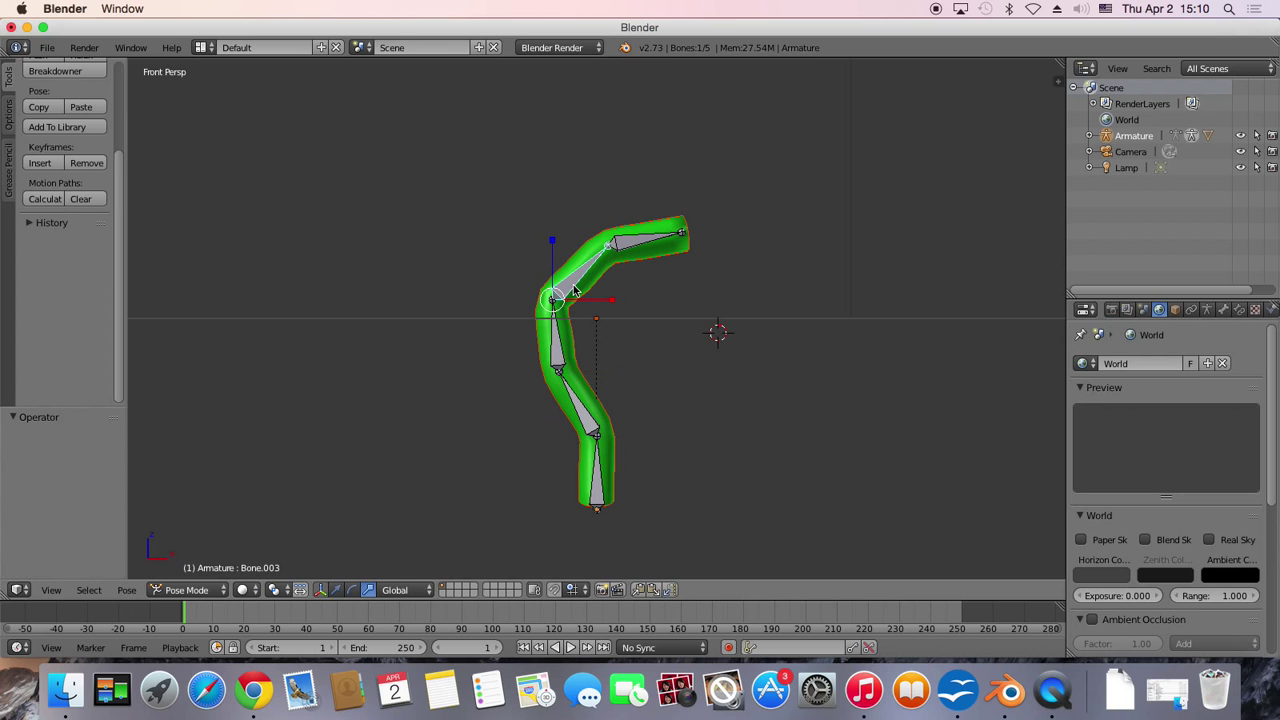
{"action": "right_click", "coordinate": [646, 247]}
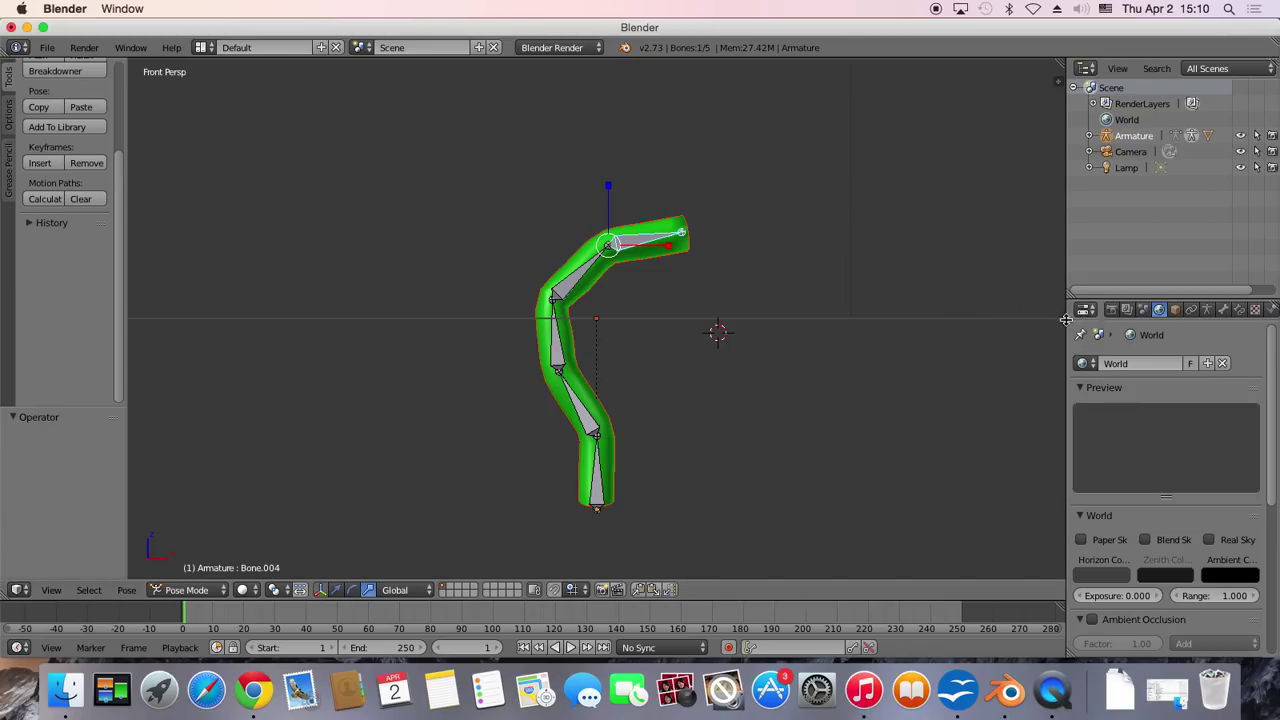
{"action": "left_click_drag", "start_coordinate": [1068, 333], "coordinate": [1030, 333]}
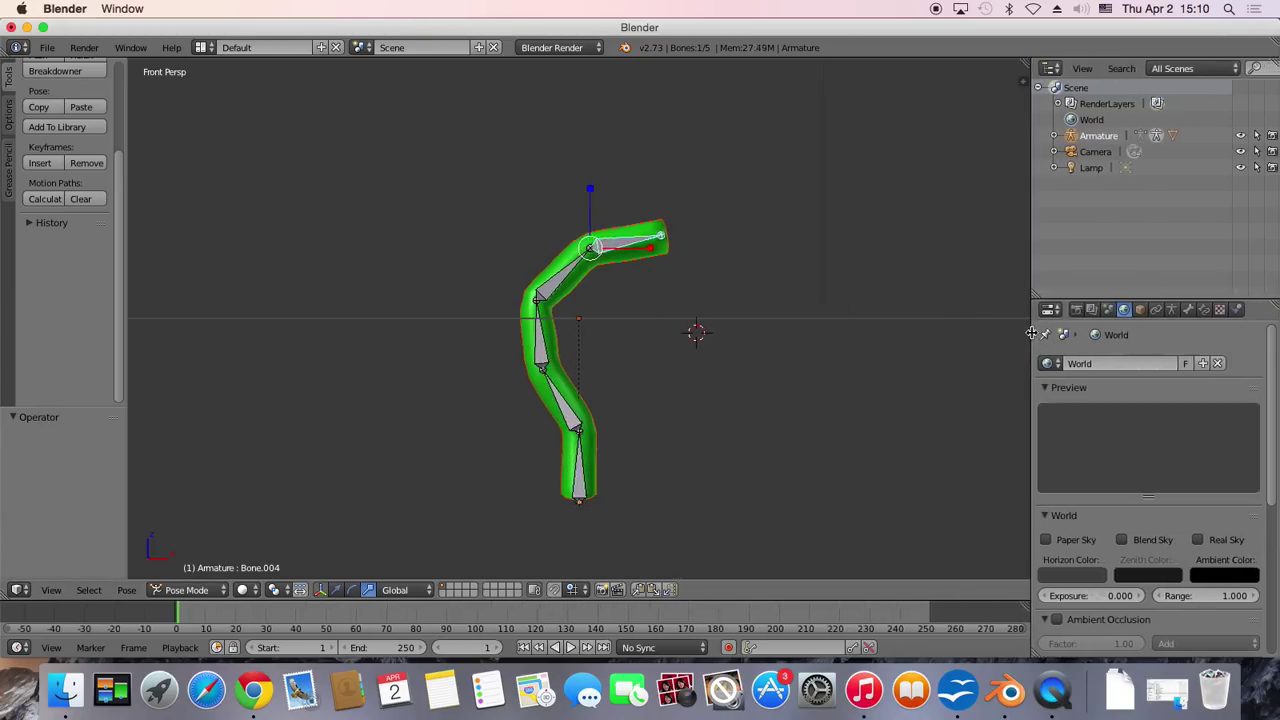
{"action": "right_click", "coordinate": [572, 272]}
{"action": "right_click", "coordinate": [603, 252]}
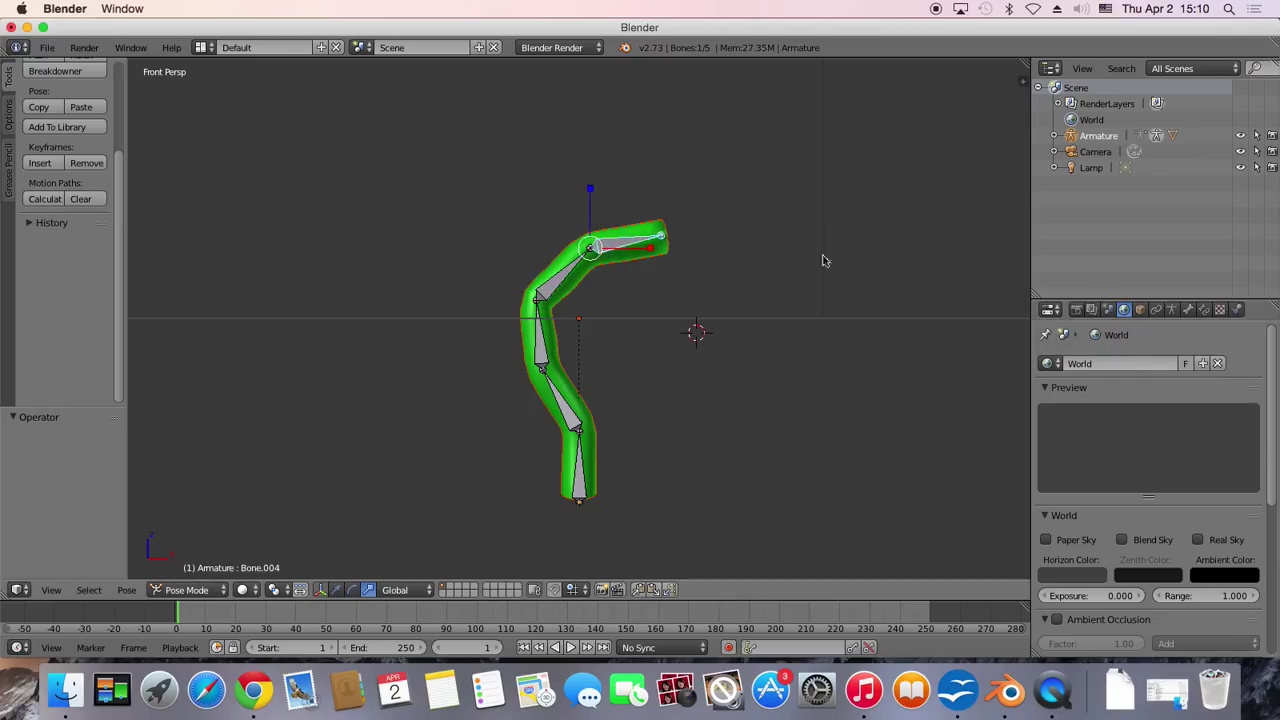
{"action": "left_click", "coordinate": [1204, 311]}
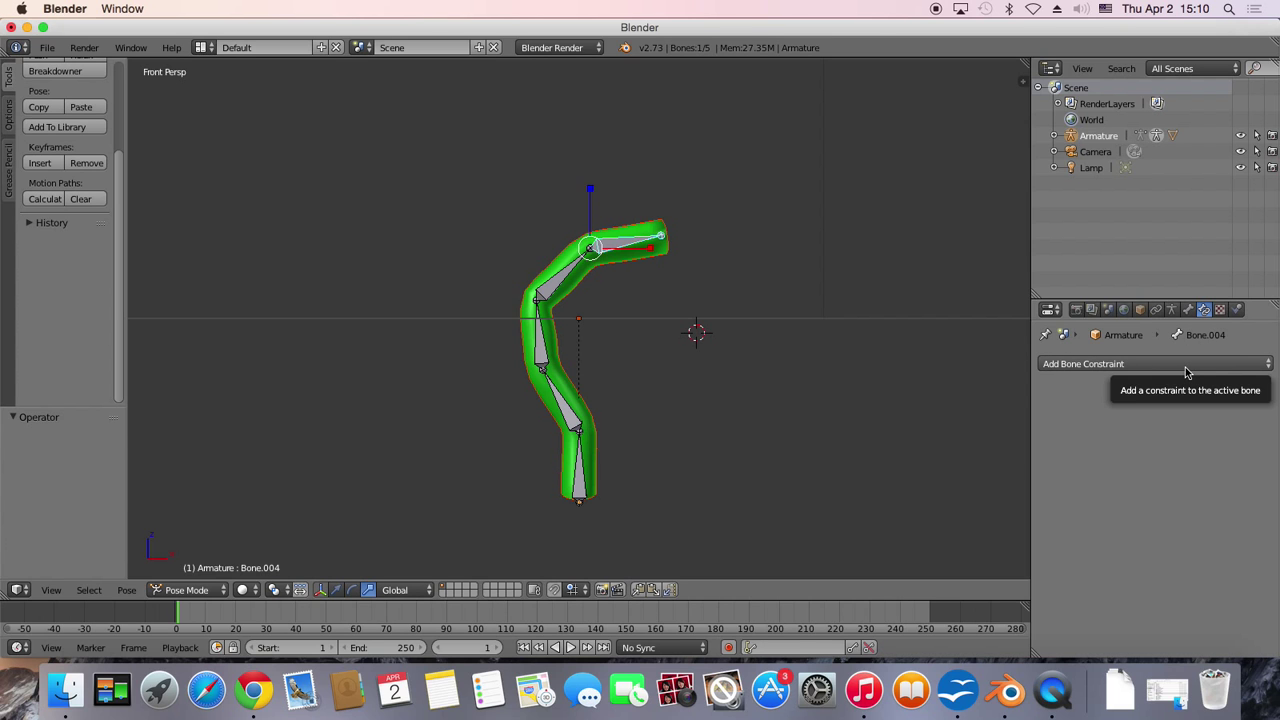
Give Bone.004 an Inverse Kinematics constraint with iterations 500 and chain length 0
{"action": "left_click", "coordinate": [1186, 366]}
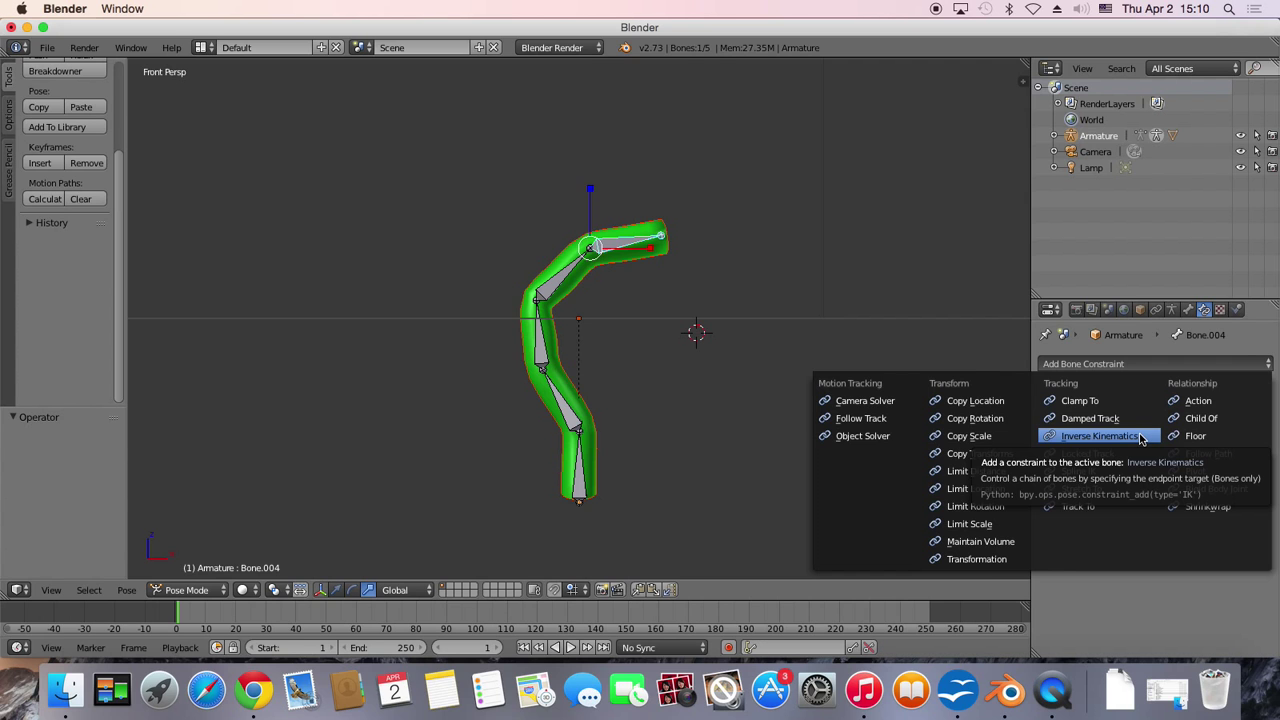
{"action": "left_click", "coordinate": [1140, 437]}
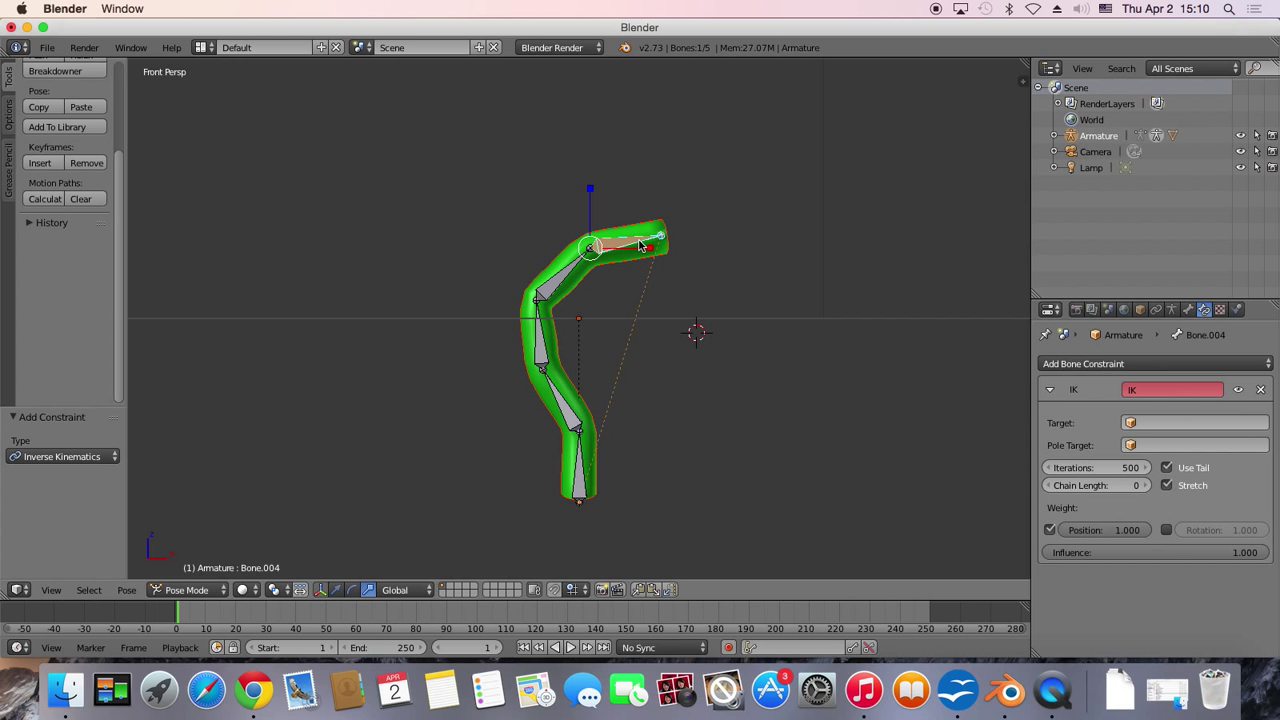
Test the IK by moving and rotating the tip bone, raising chain length to 3
{"action": "key", "text": "g"}
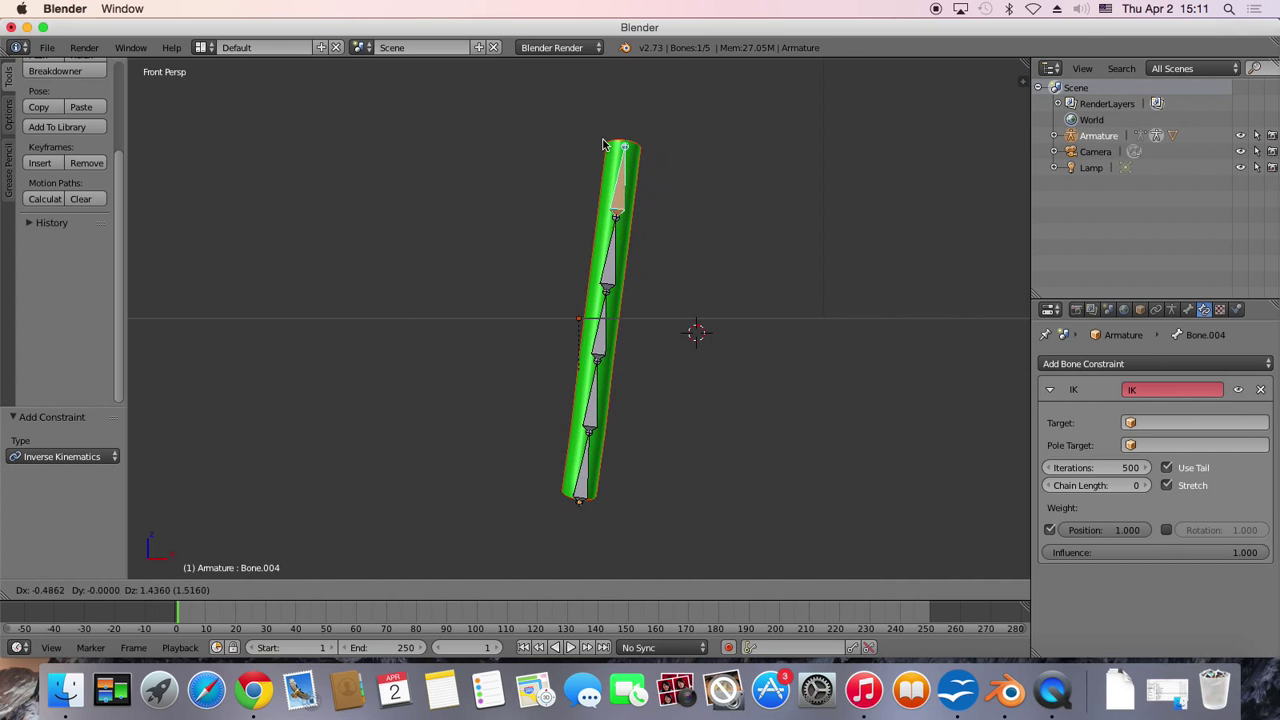
{"action": "left_click", "coordinate": [564, 121]}
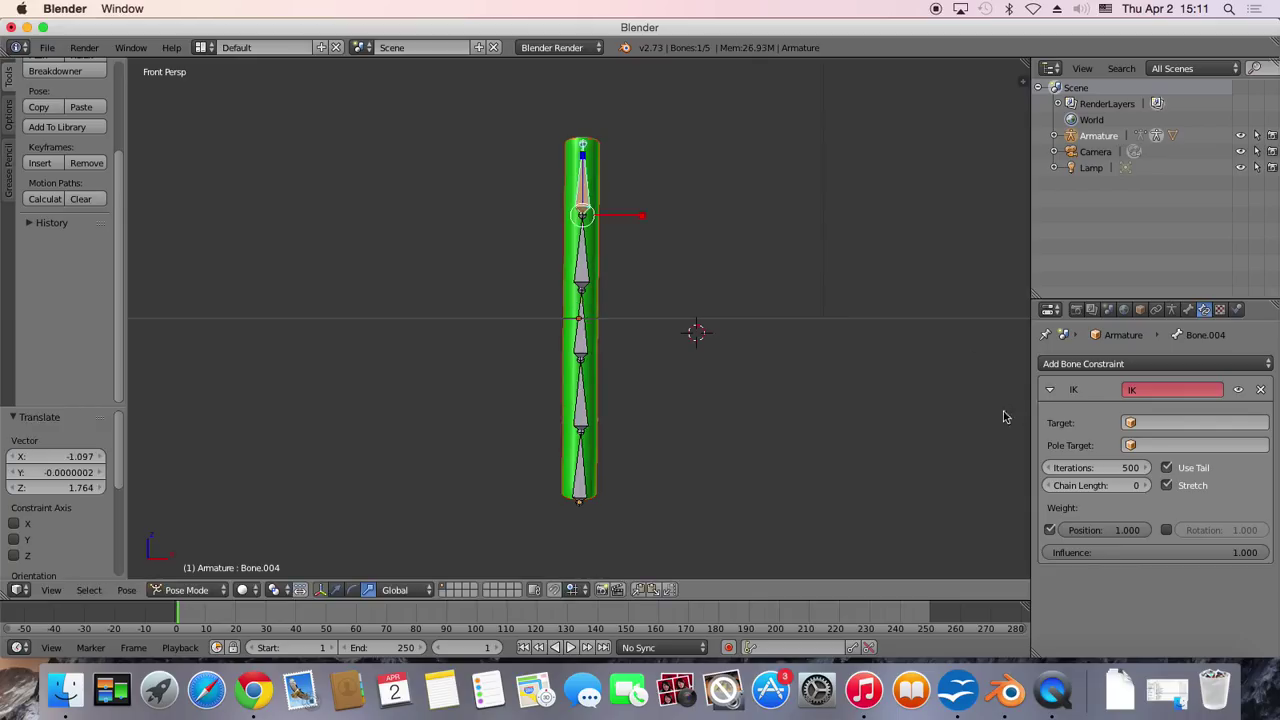
{"action": "left_click", "coordinate": [1146, 487]}
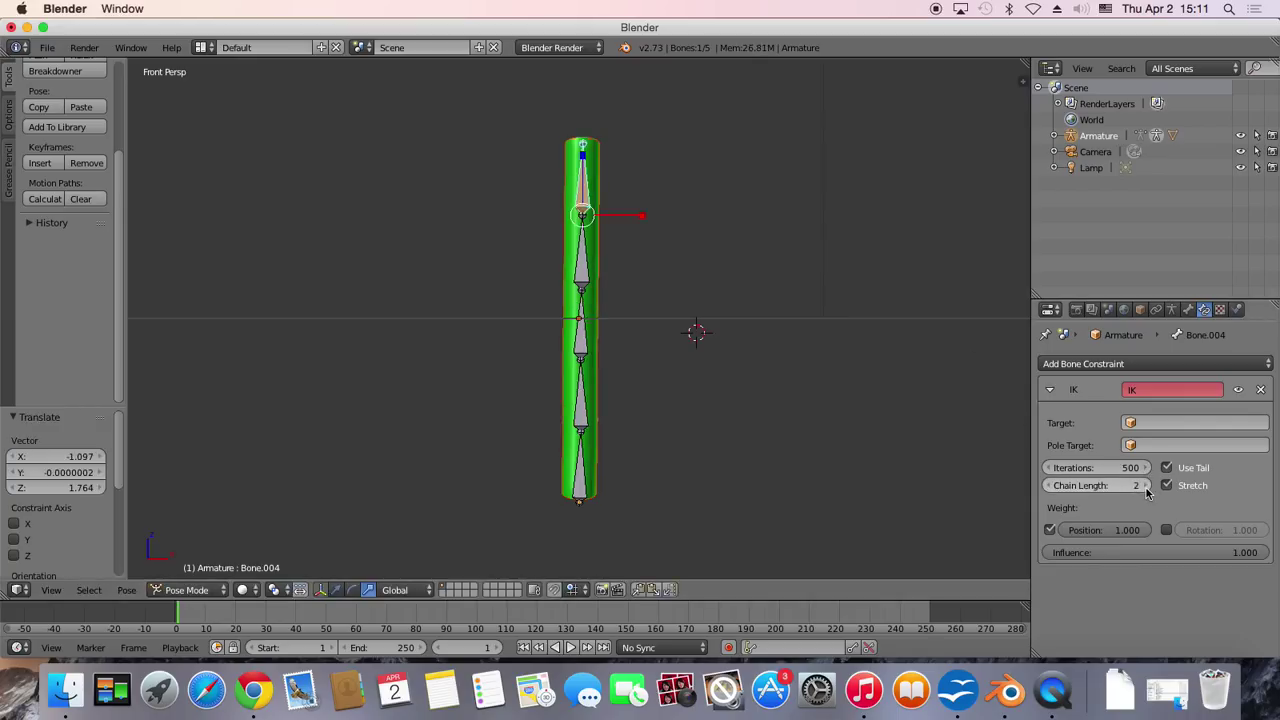
{"action": "left_click", "coordinate": [1146, 487]}
{"action": "key", "text": "r"}
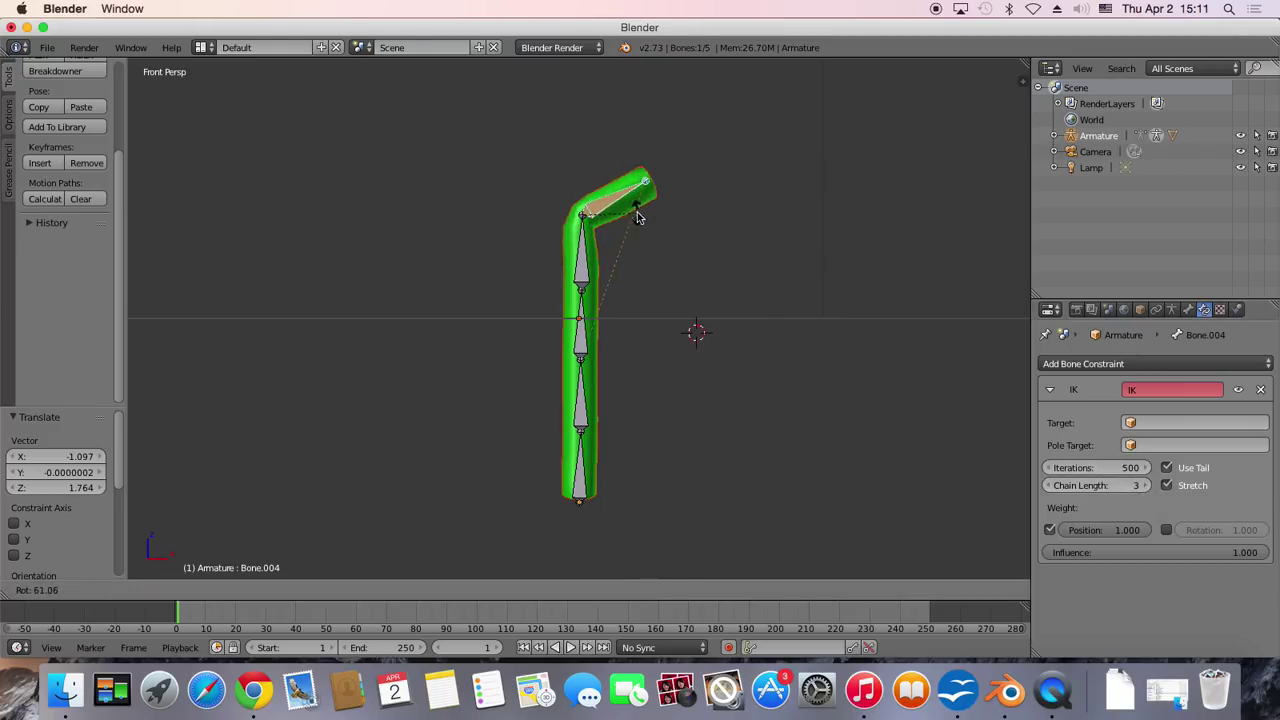
{"action": "left_click", "coordinate": [640, 207]}
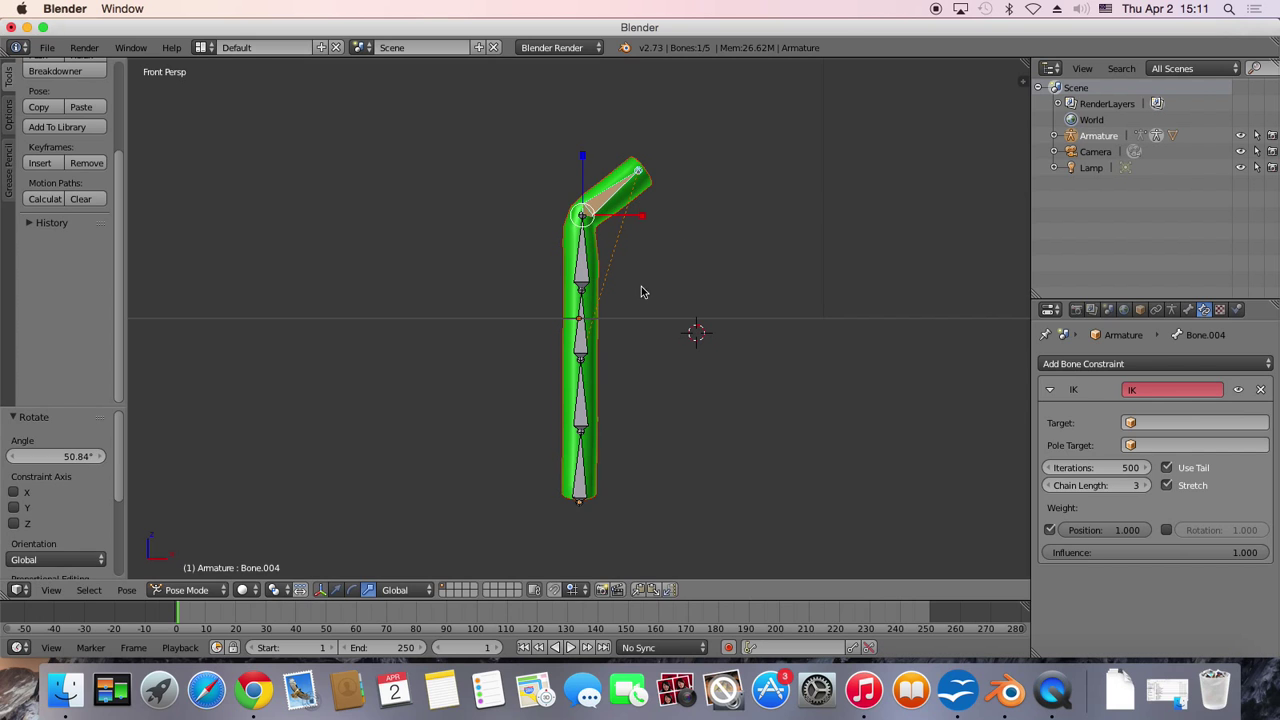
Try chain lengths 3 and 4 while pulling the tip bone, settling on 4
{"action": "left_click", "coordinate": [1050, 485]}
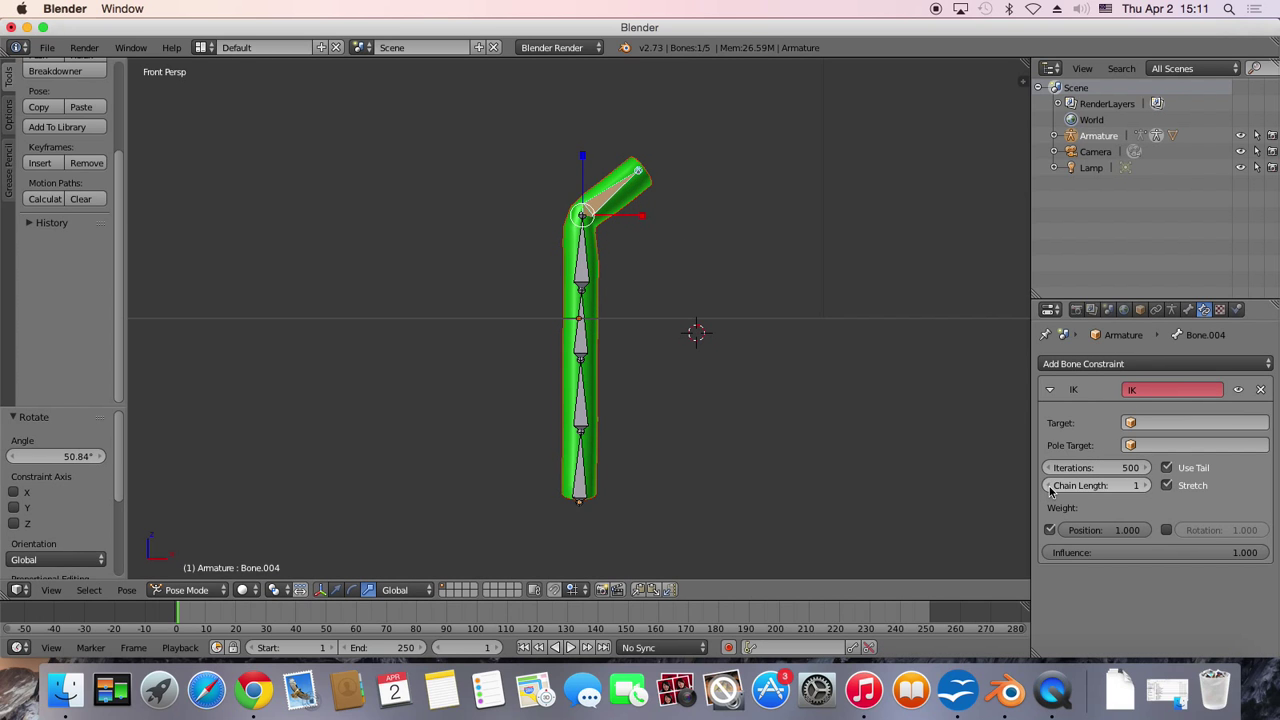
{"action": "left_click", "coordinate": [1145, 487]}
{"action": "left_click", "coordinate": [1145, 487]}
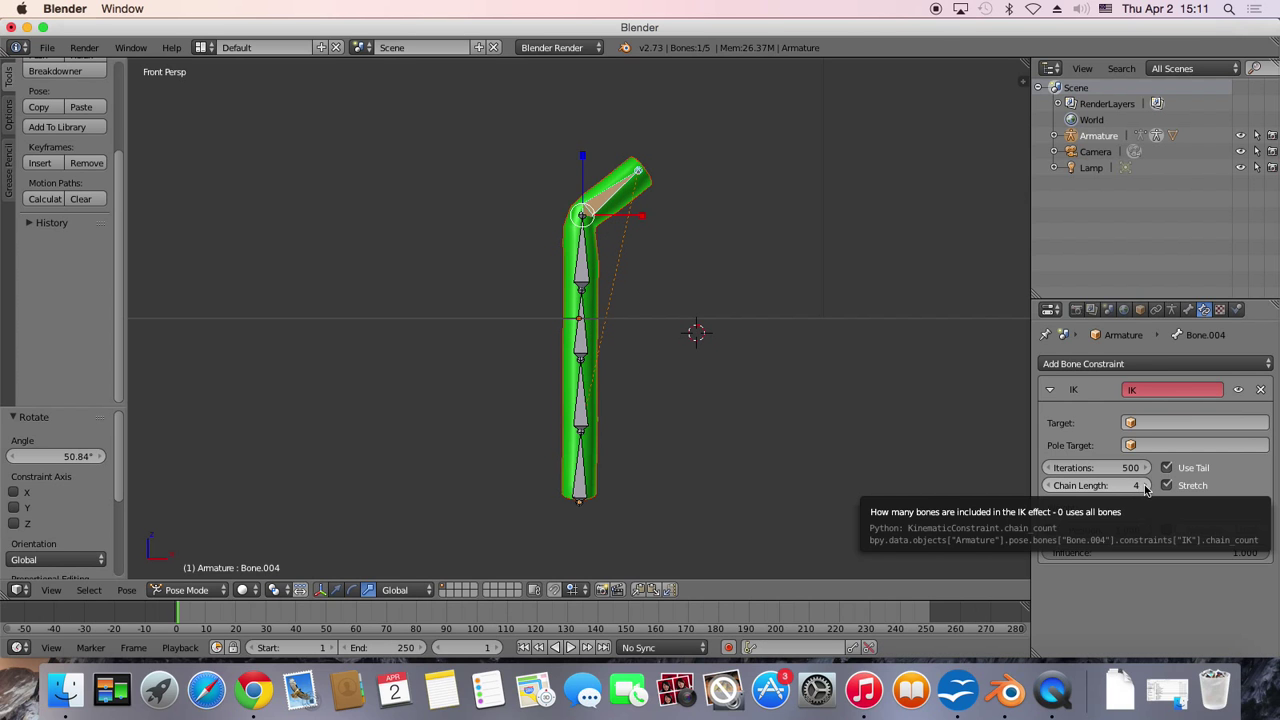
{"action": "left_click", "coordinate": [1054, 488]}
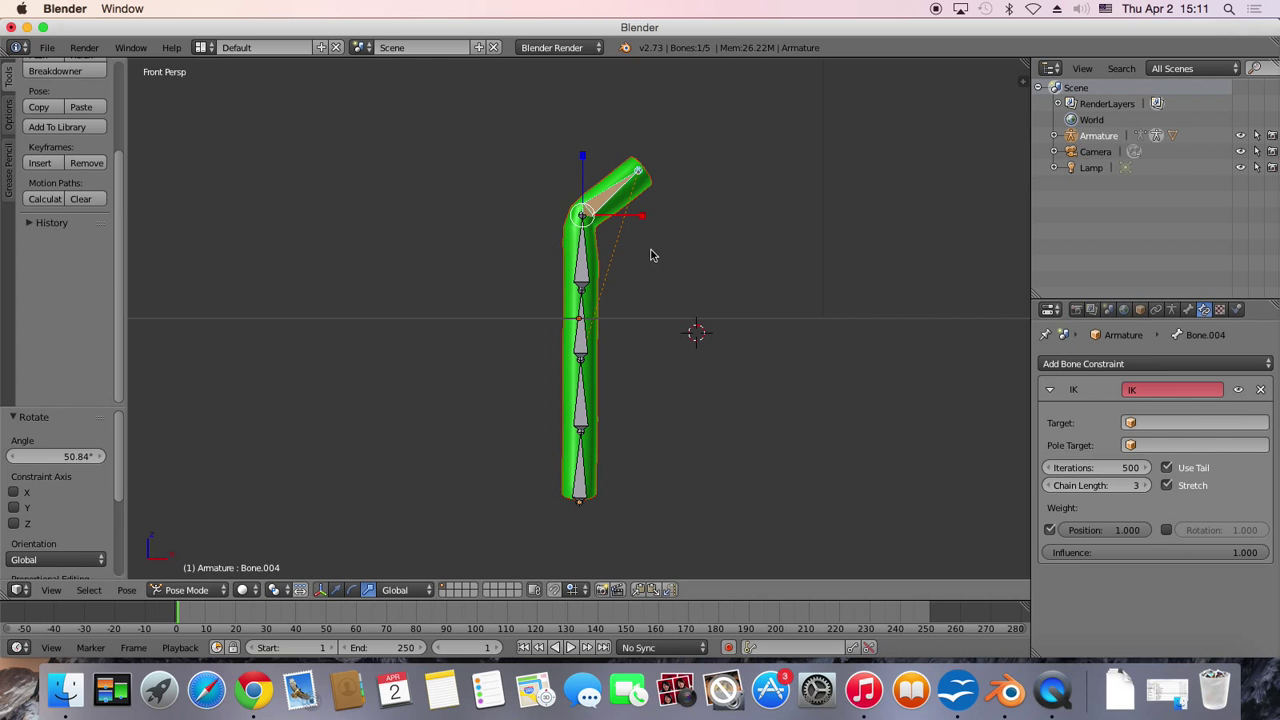
{"action": "key", "text": "g"}
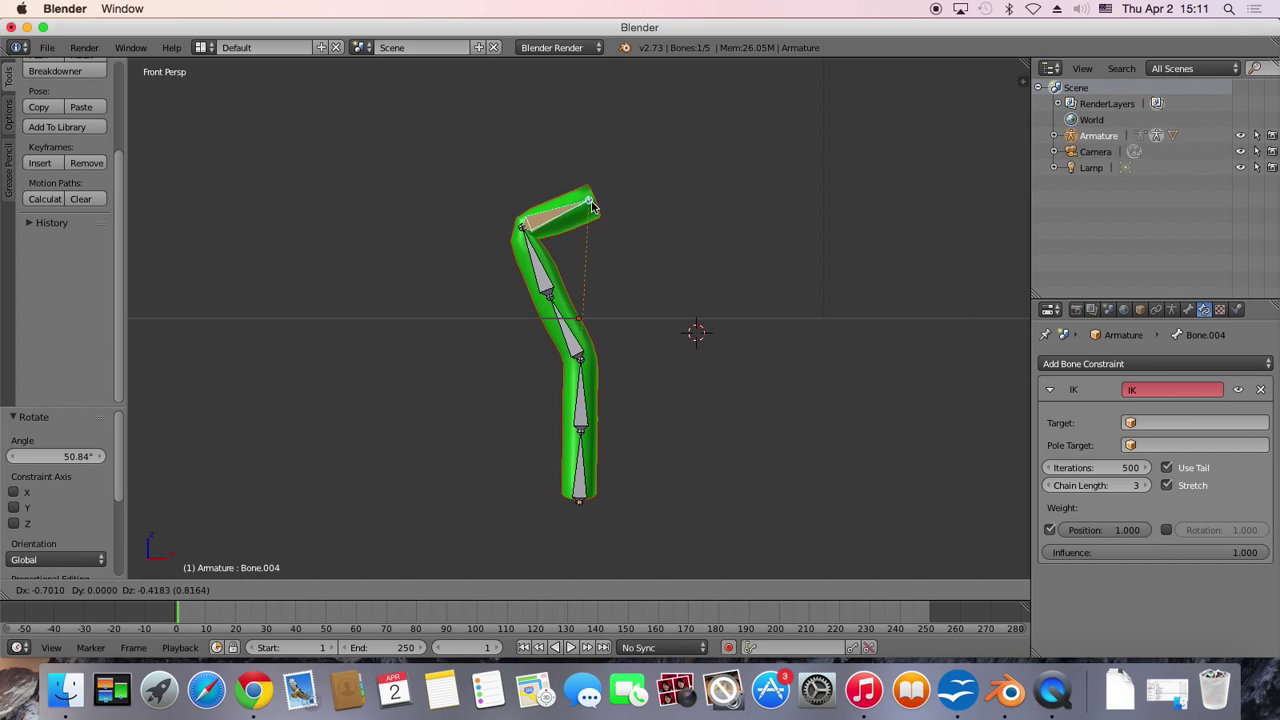
{"action": "left_click", "coordinate": [585, 196]}
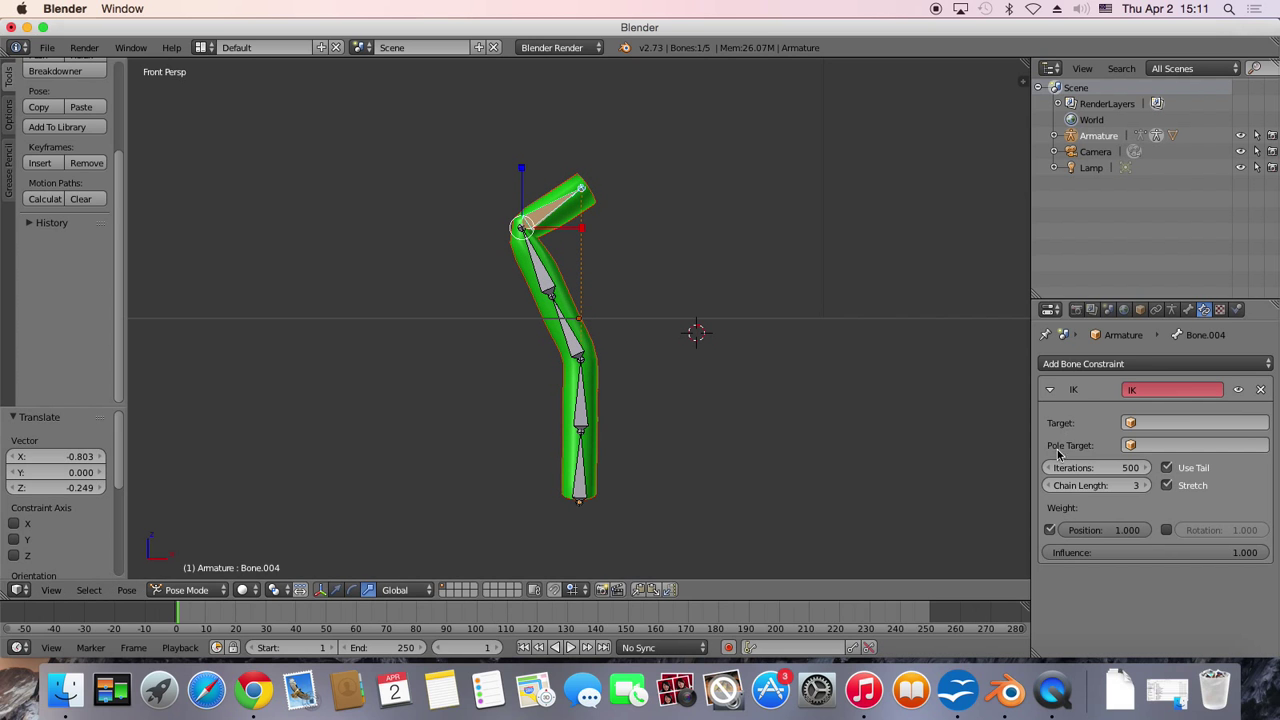
{"action": "left_click", "coordinate": [1145, 486]}
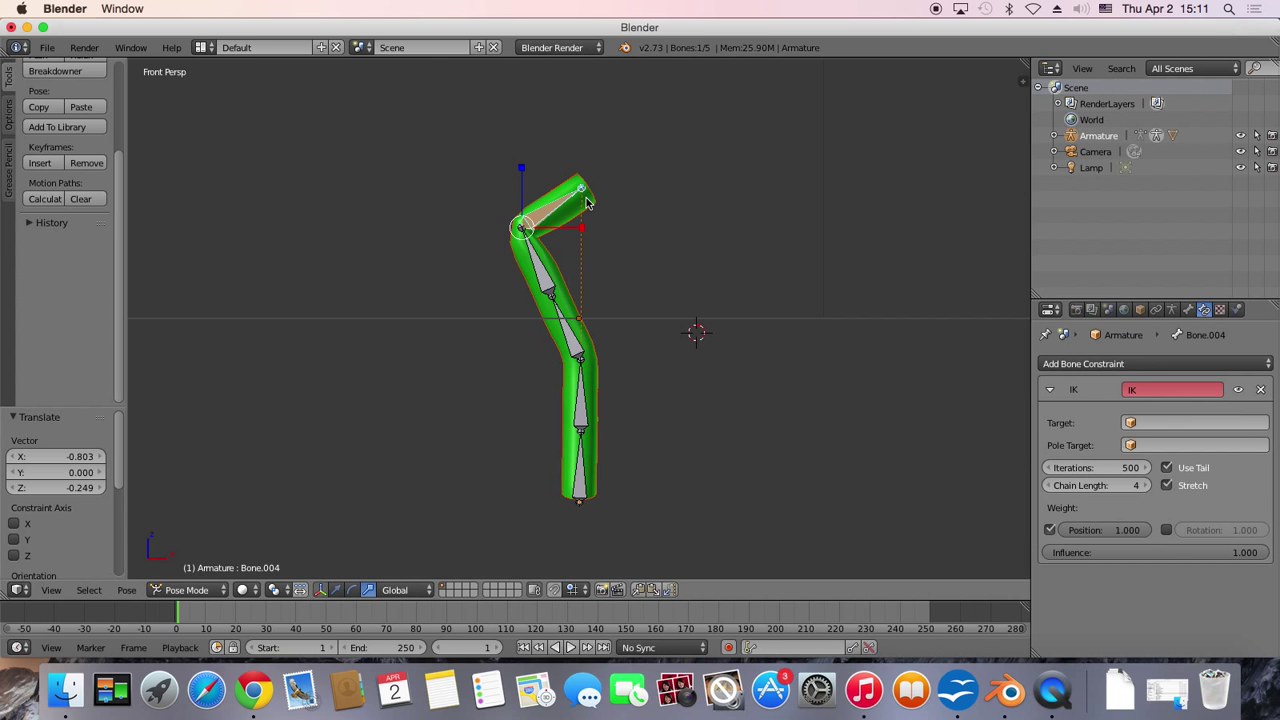
Move Bone.004 to X -1.097, Z -2.013 so the cylinder bends into a leftward hook
{"action": "key", "text": "g"}
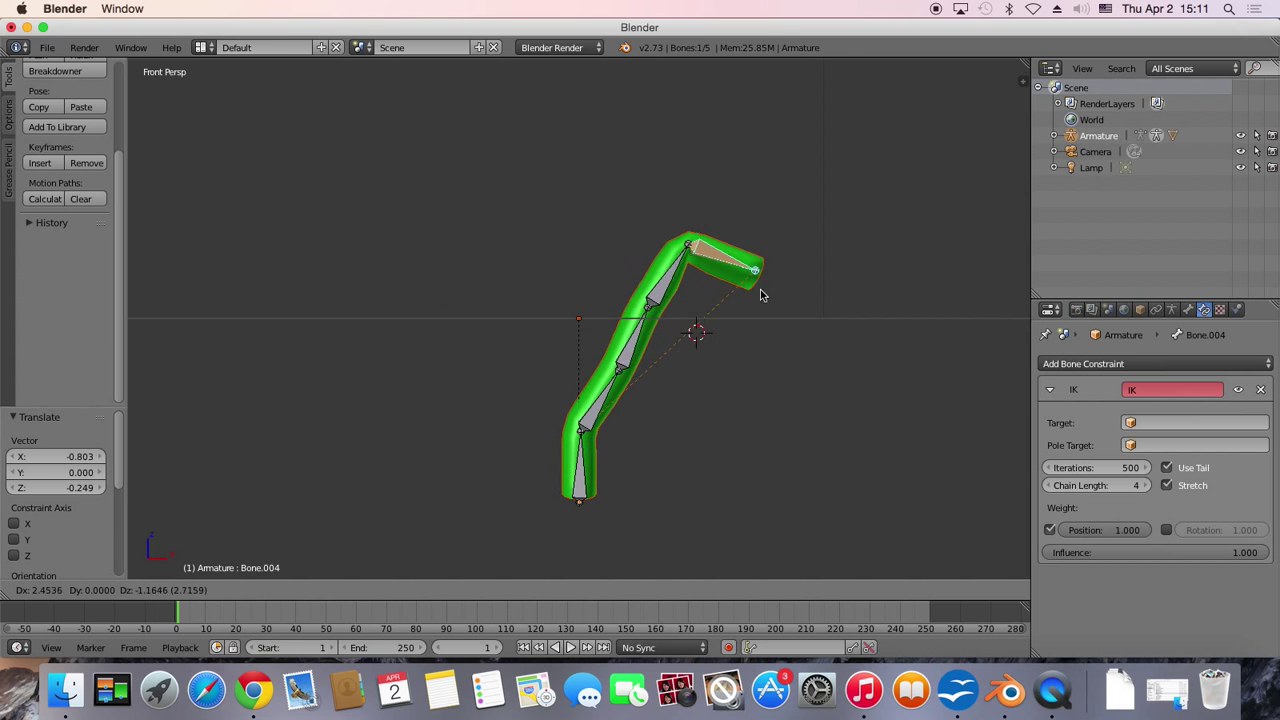
{"action": "left_click", "coordinate": [633, 268]}
{"action": "key", "text": "r"}
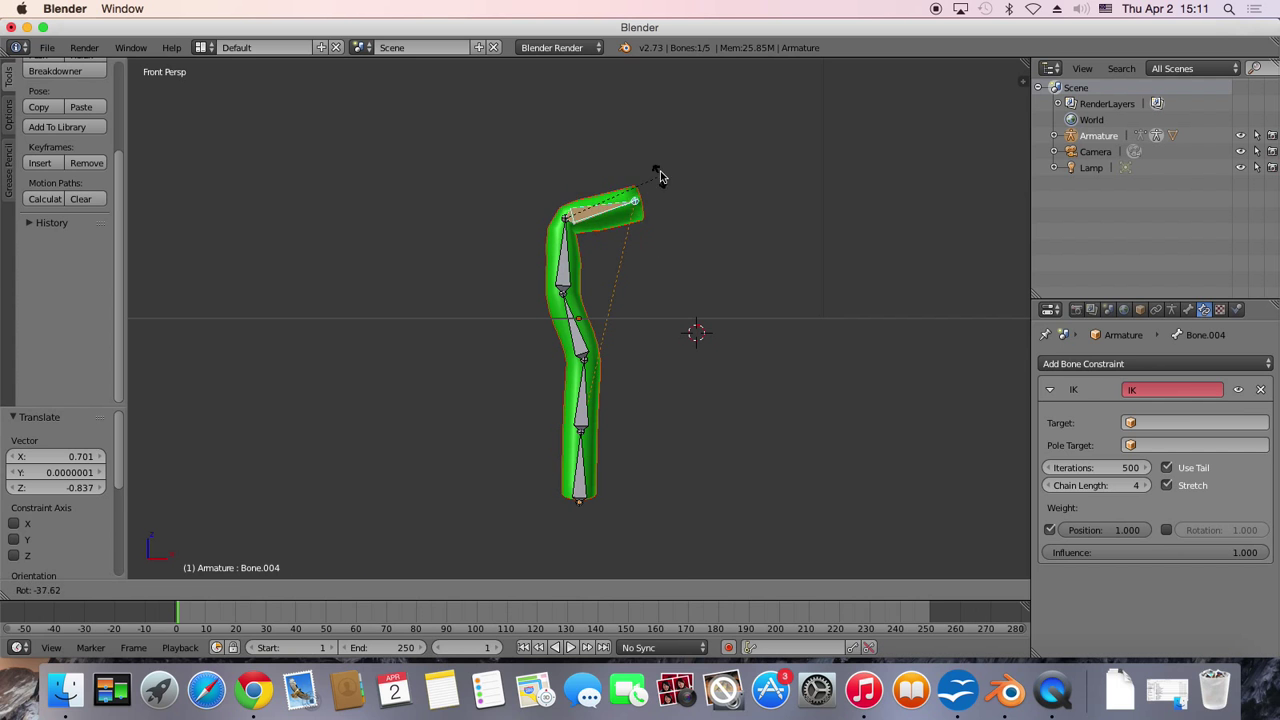
{"action": "left_click", "coordinate": [621, 82]}
{"action": "key", "text": "g"}
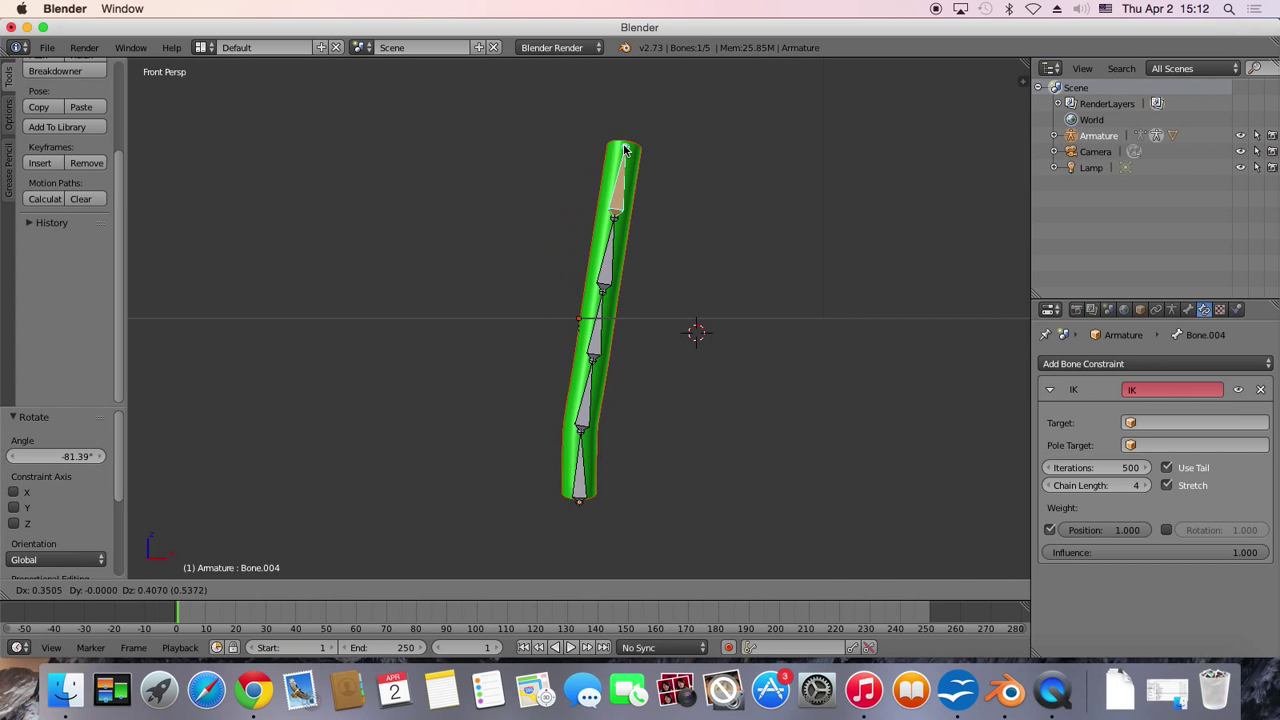
{"action": "left_click", "coordinate": [590, 152]}
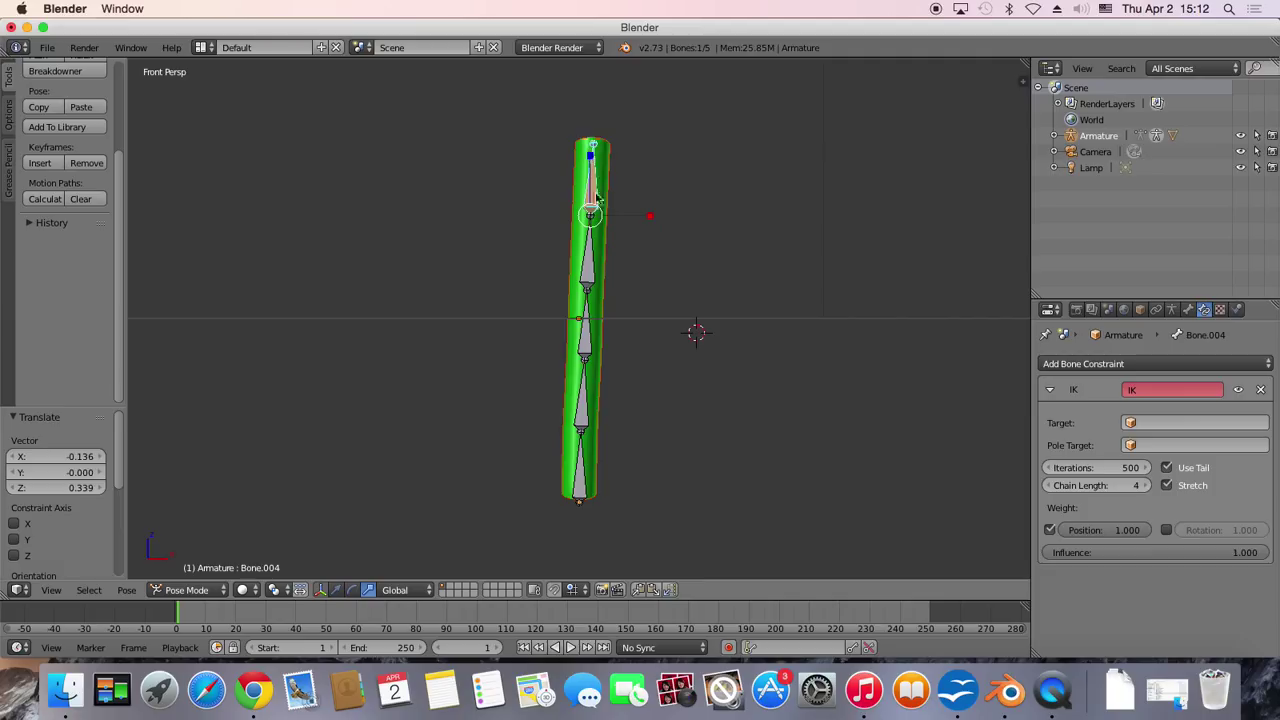
{"action": "right_click", "coordinate": [592, 252]}
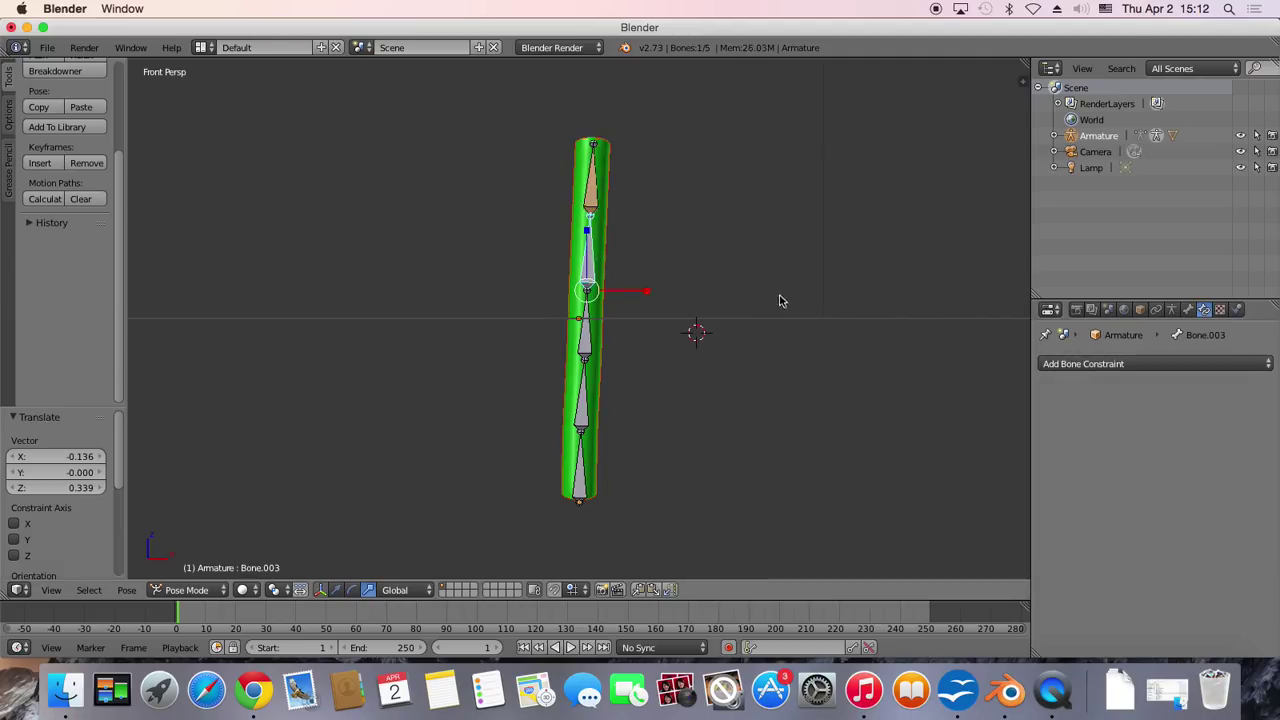
{"action": "right_click", "coordinate": [597, 201]}
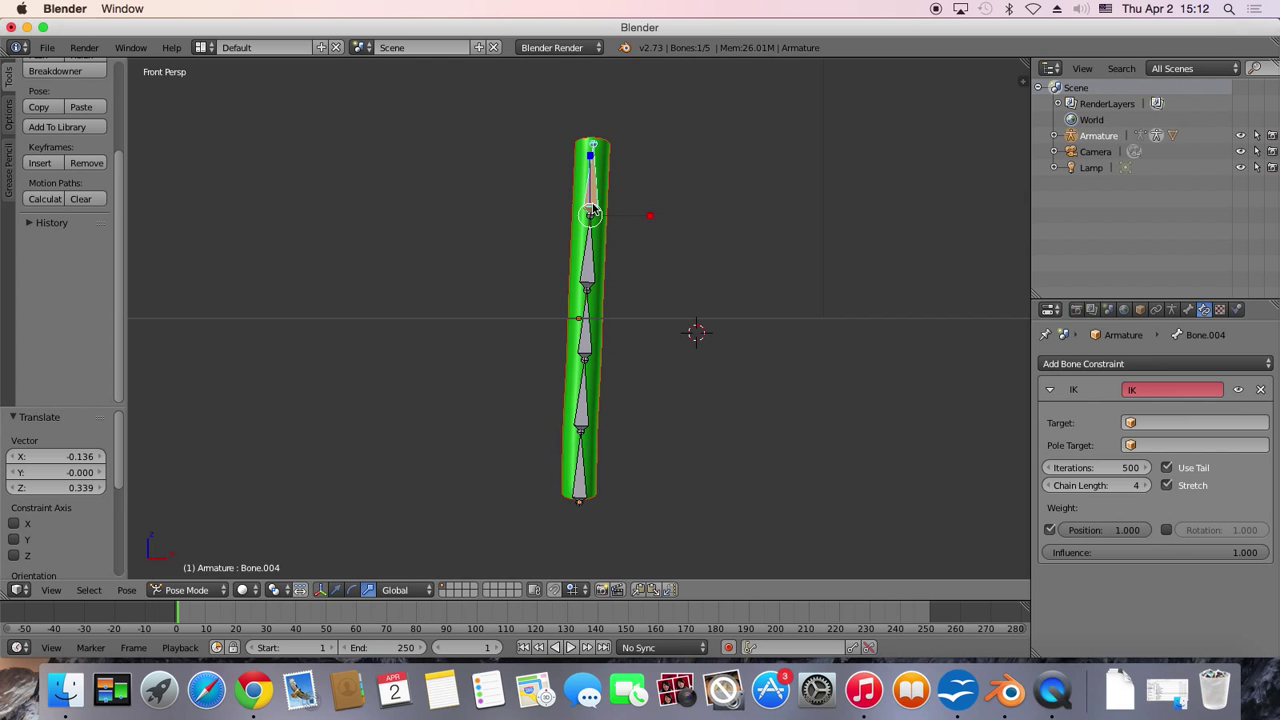
{"action": "key", "text": "g"}
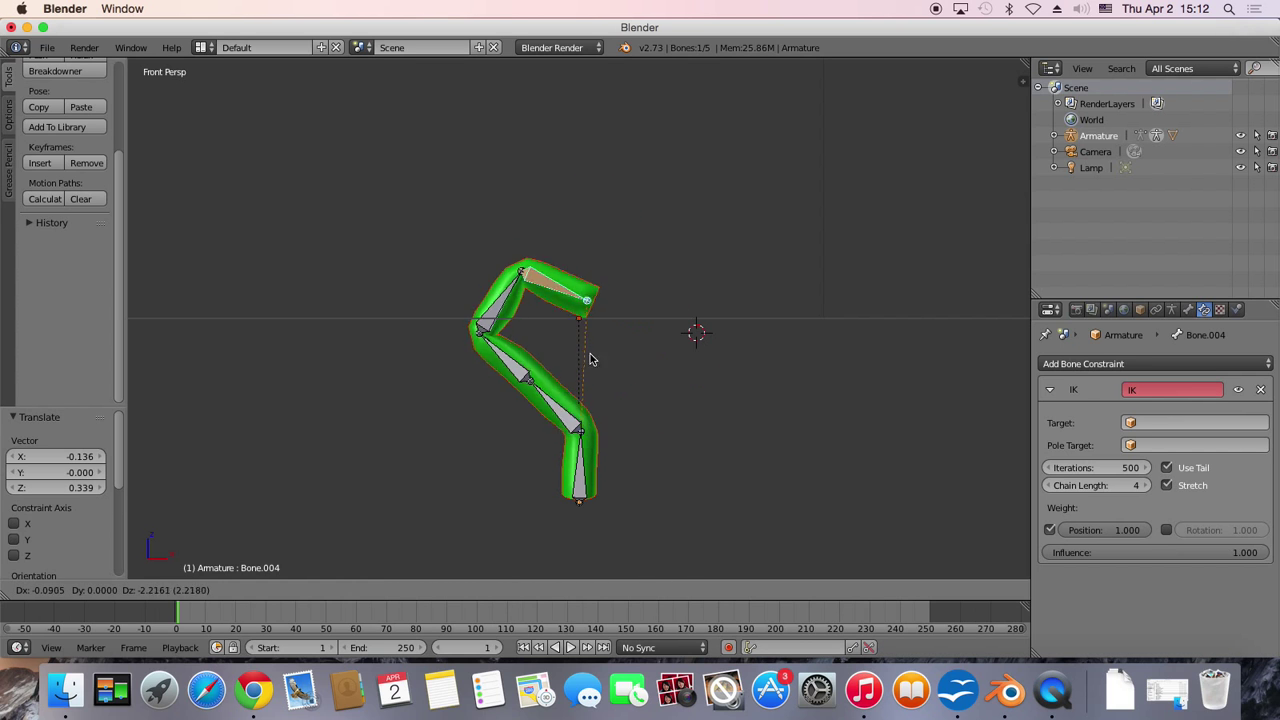
{"action": "left_click", "coordinate": [517, 347]}
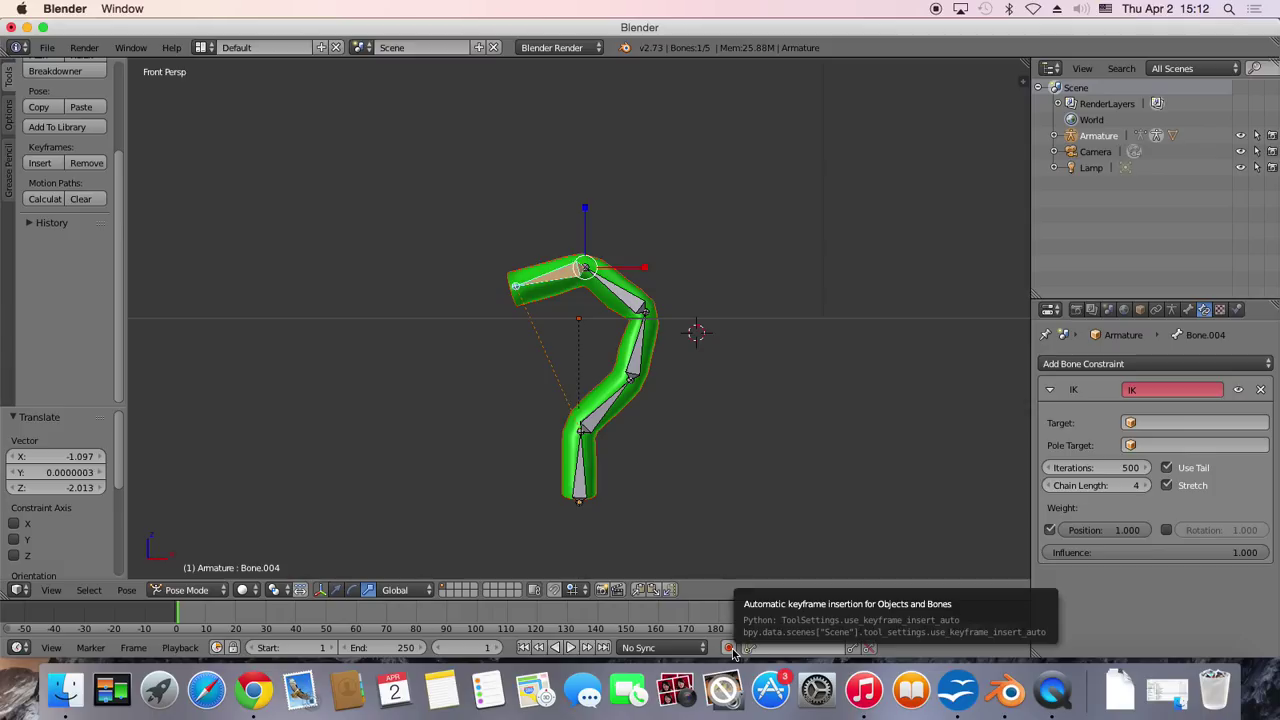
Turn on Auto Keying and key the tip bone's bent pose at frame 5
{"action": "left_click", "coordinate": [731, 649]}
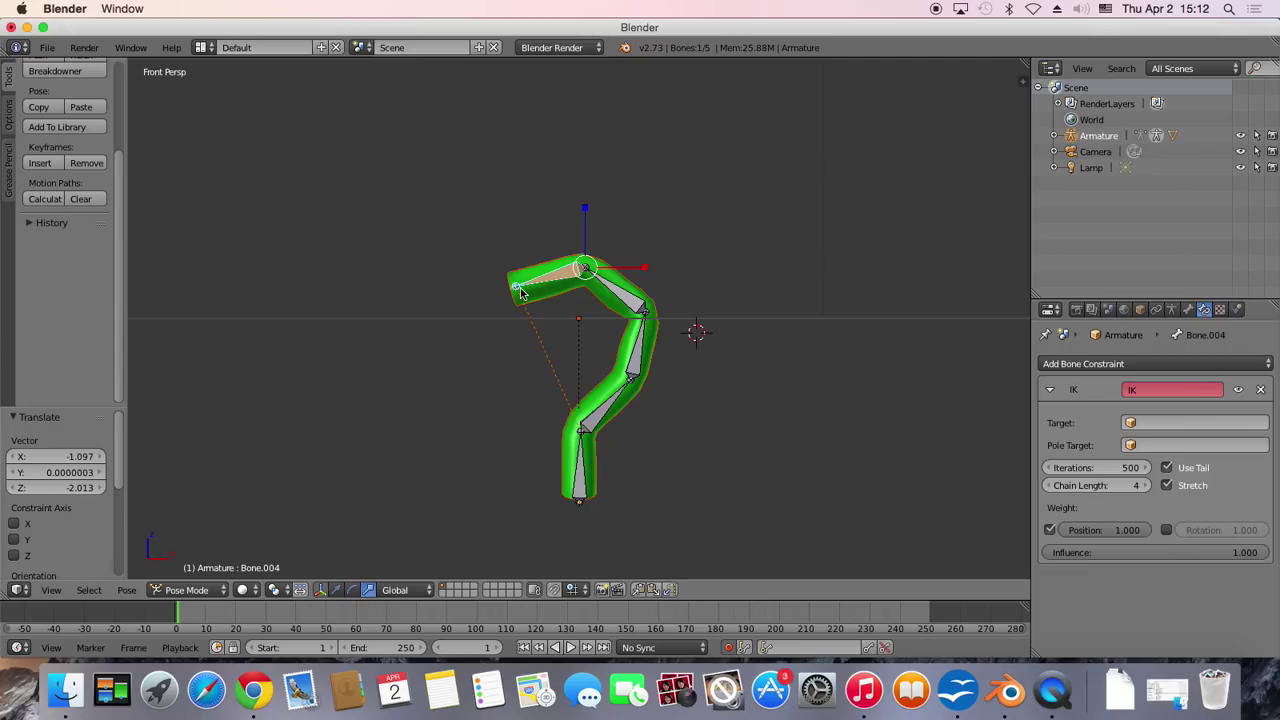
{"action": "key", "text": "g"}
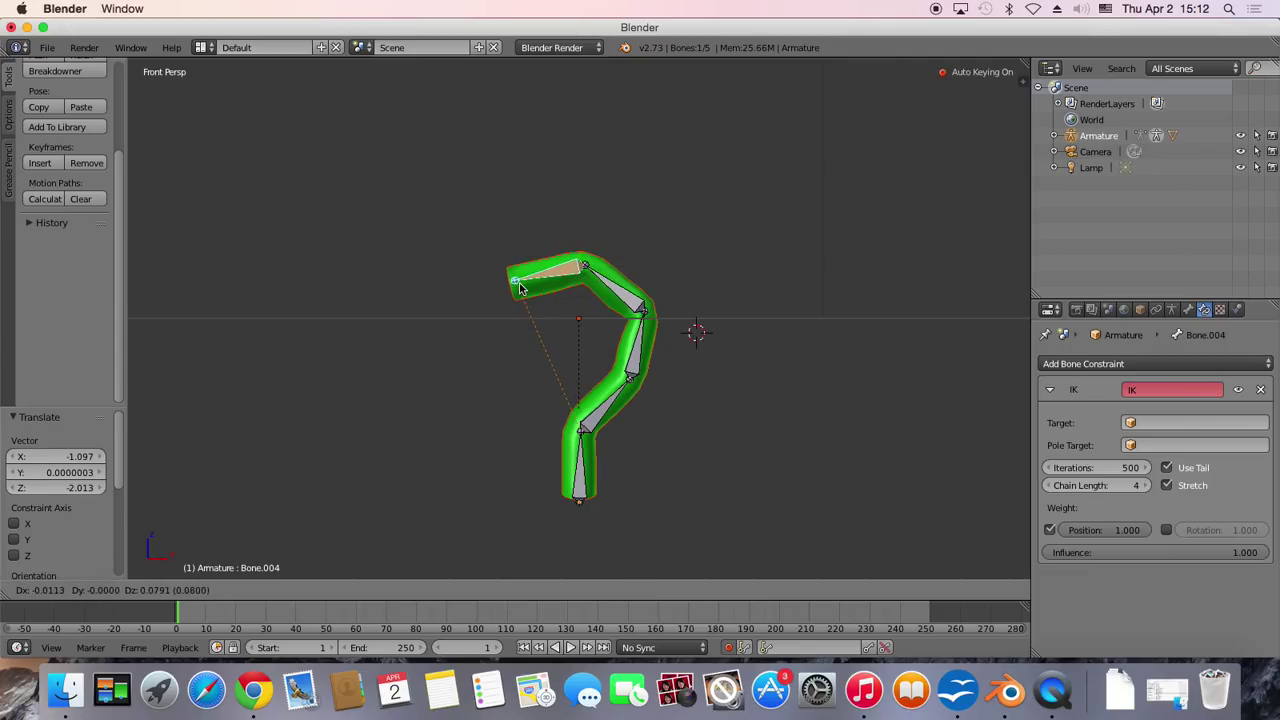
{"action": "left_click", "coordinate": [518, 288]}
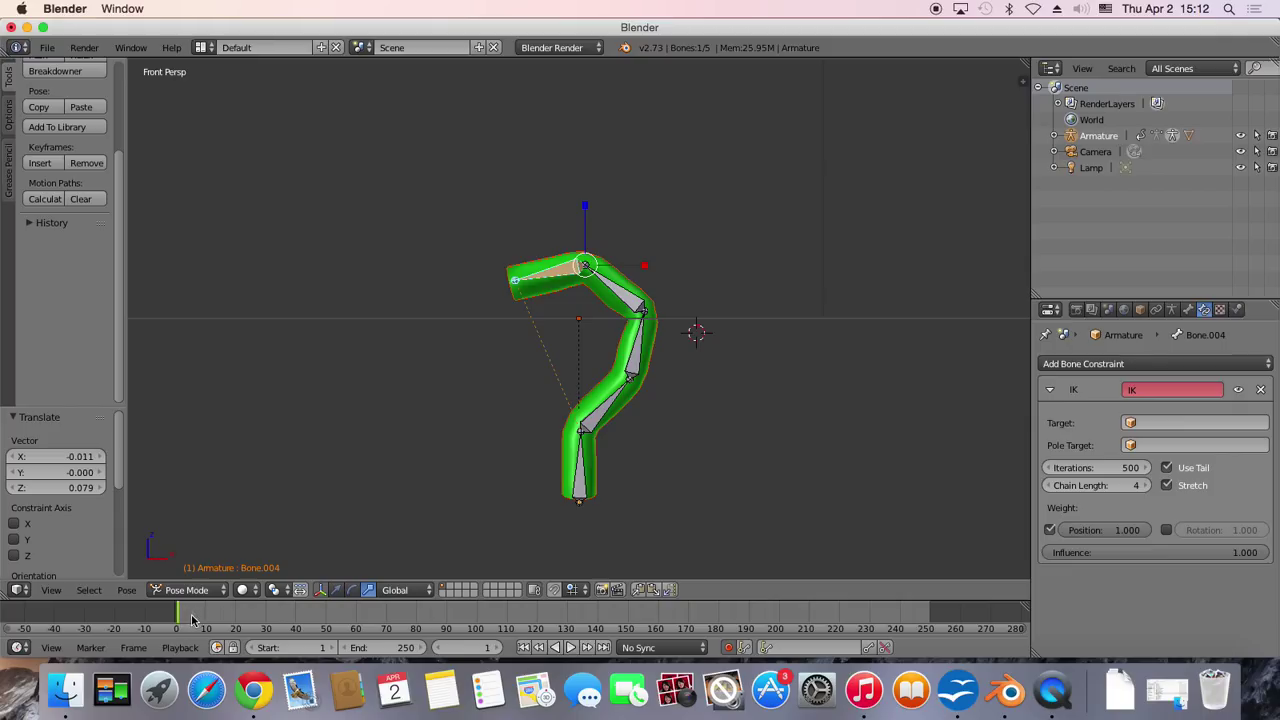
{"action": "left_click", "coordinate": [191, 620]}
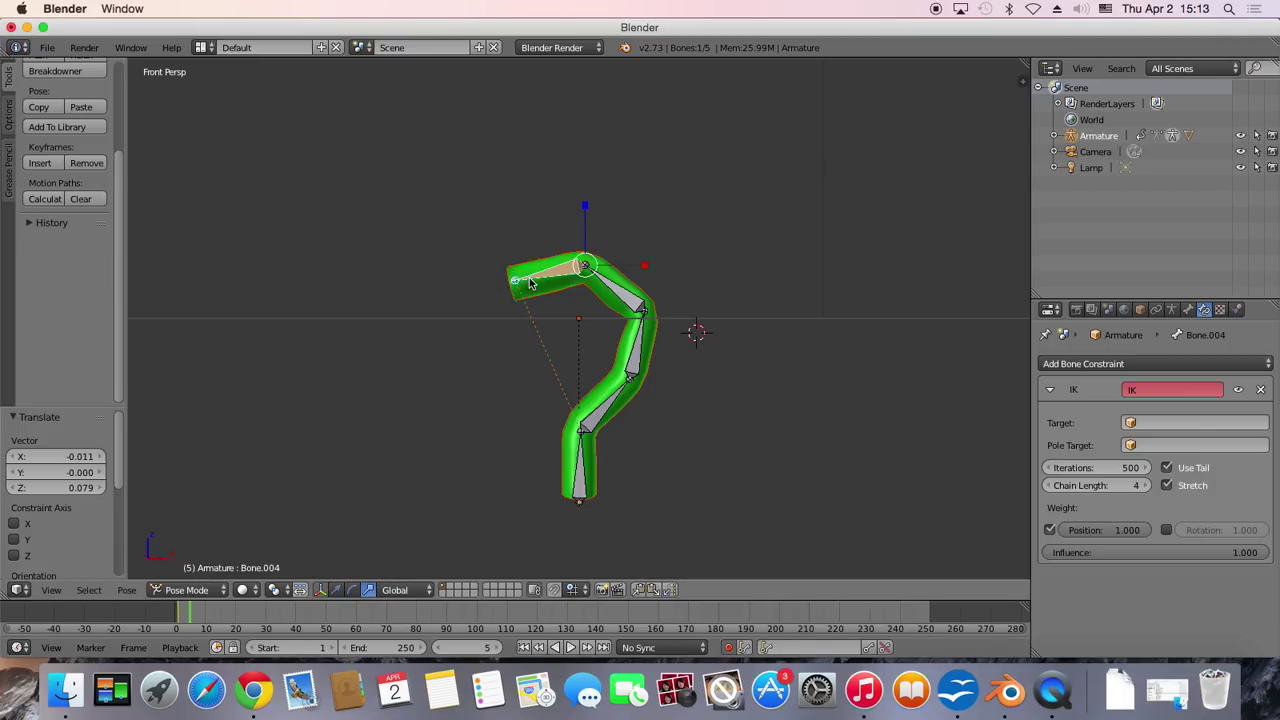
{"action": "key", "text": "g"}
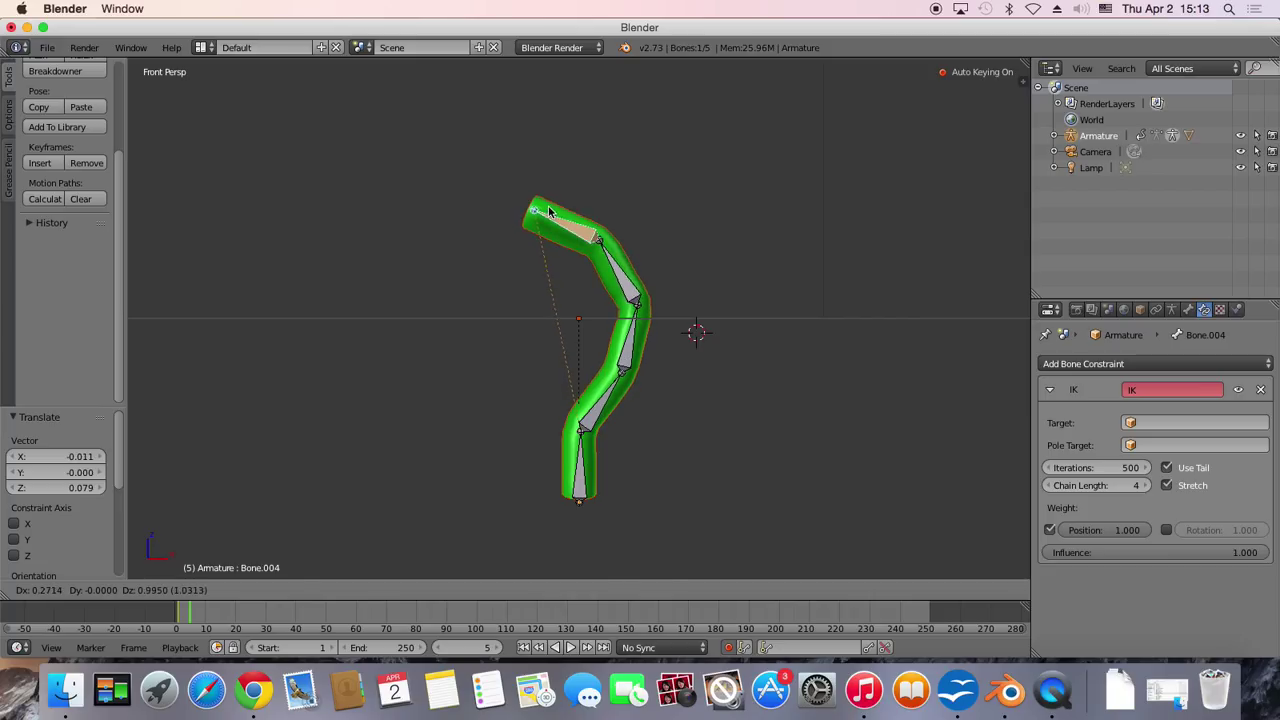
{"action": "left_click", "coordinate": [552, 212]}
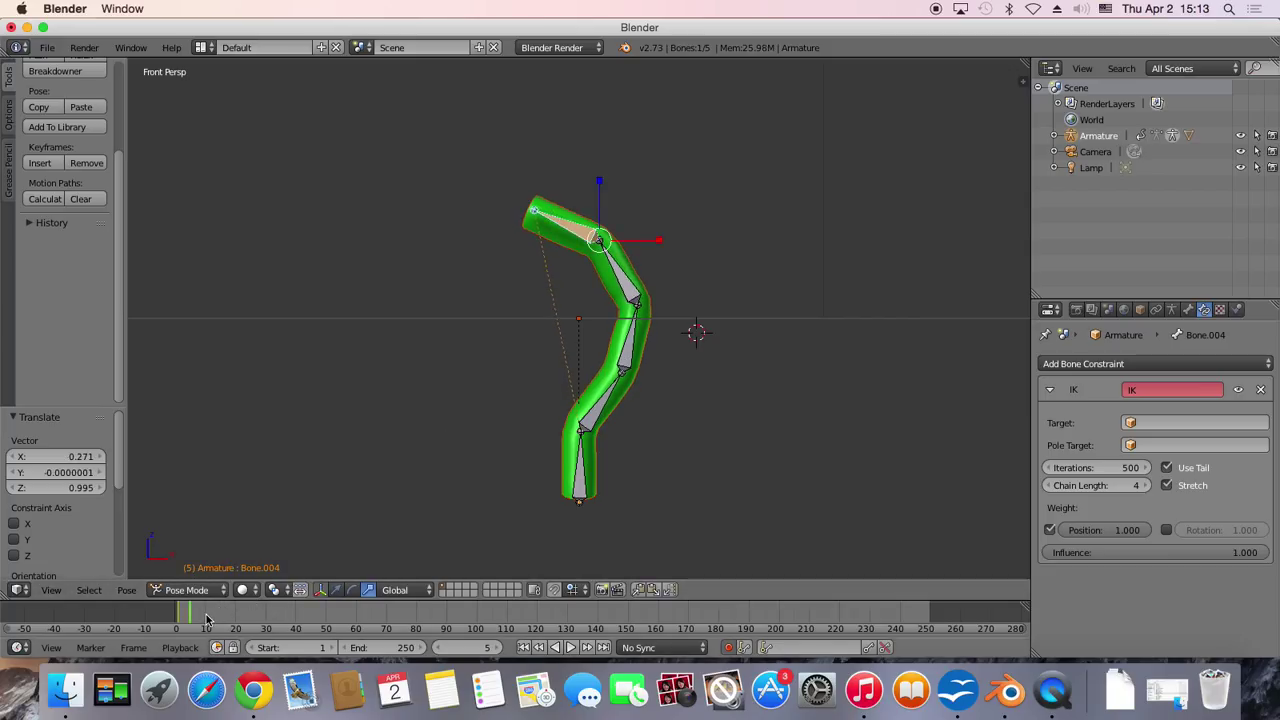
Key the chain straight at frame 10, leaning right at 15, arched over at 20
{"action": "left_click", "coordinate": [207, 620]}
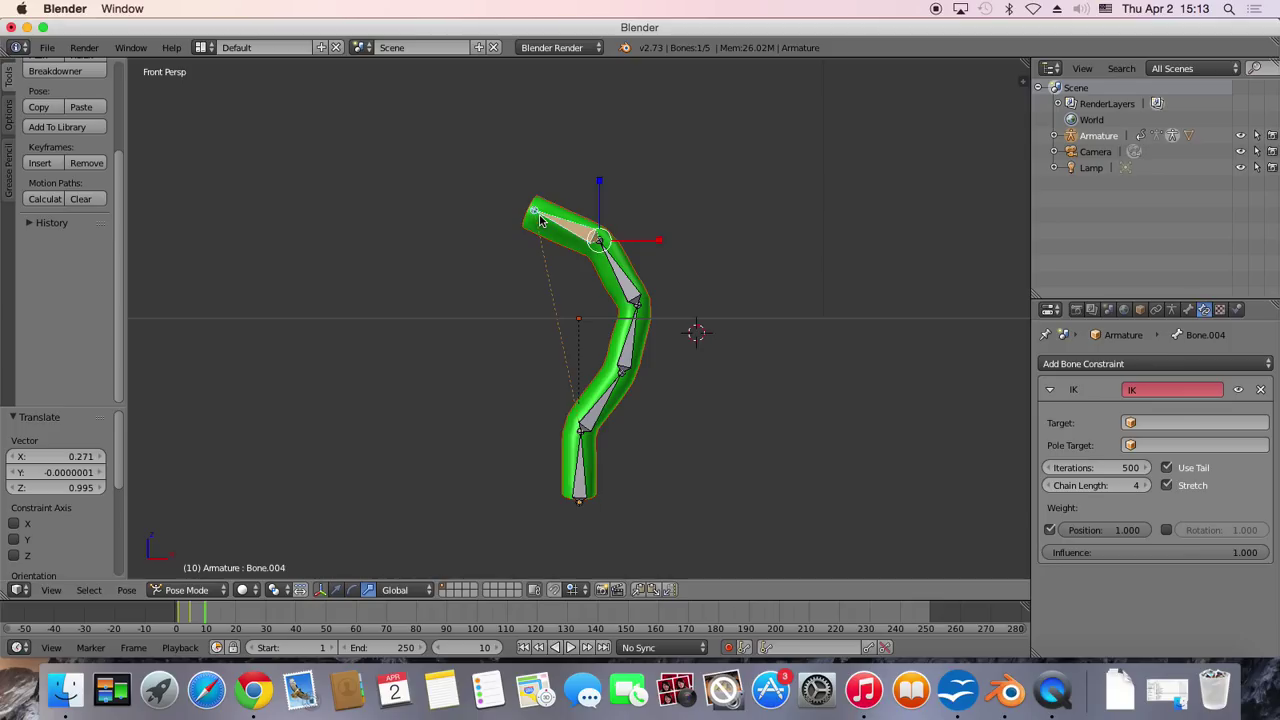
{"action": "key", "text": "g"}
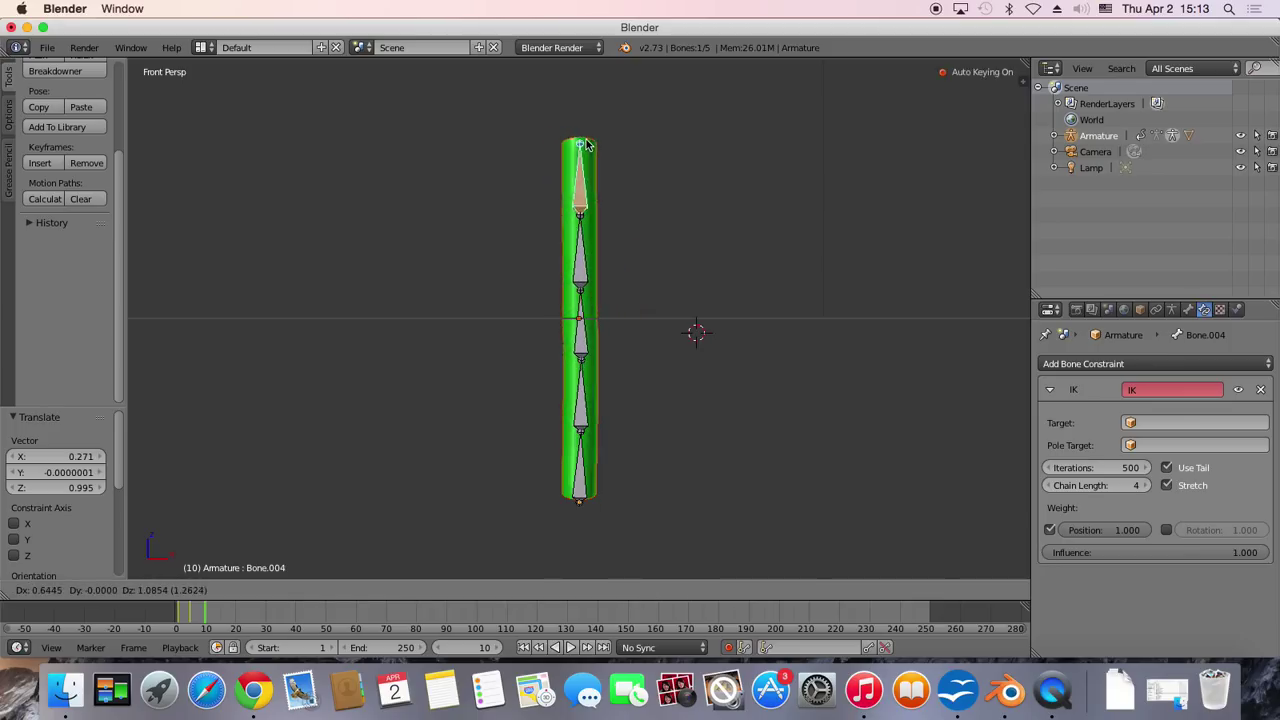
{"action": "left_click", "coordinate": [587, 146]}
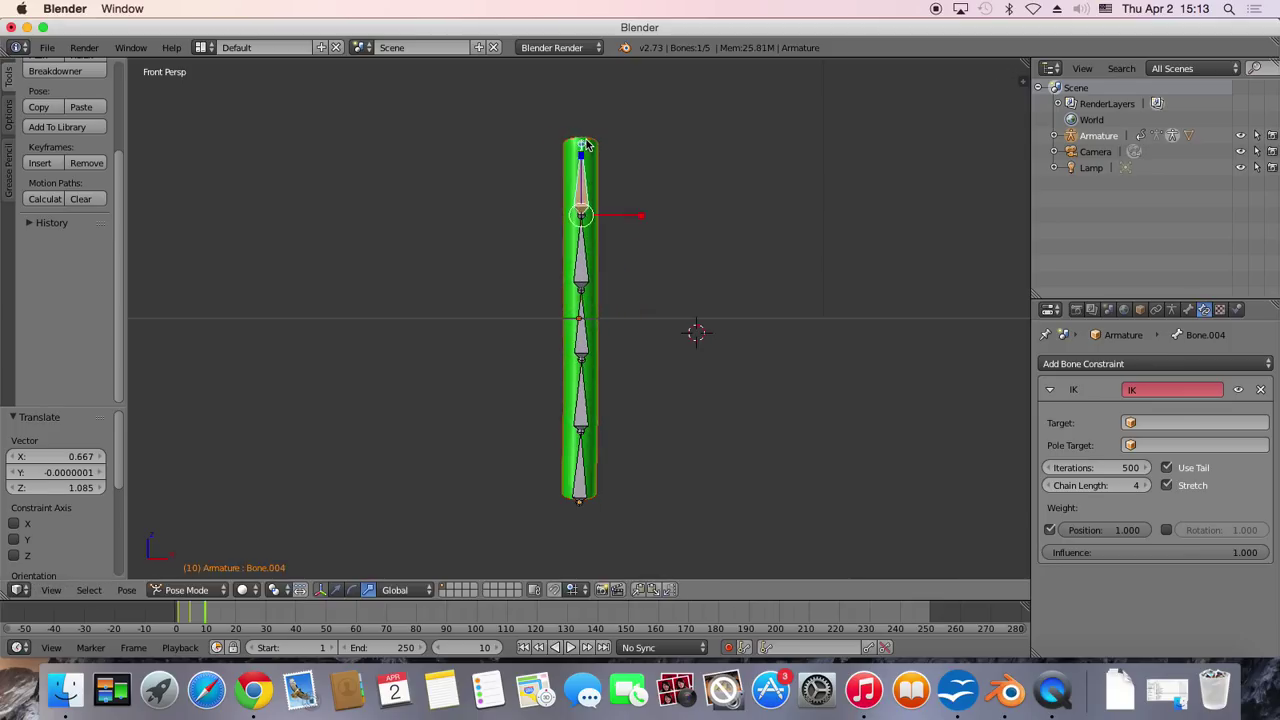
{"action": "left_click", "coordinate": [221, 621]}
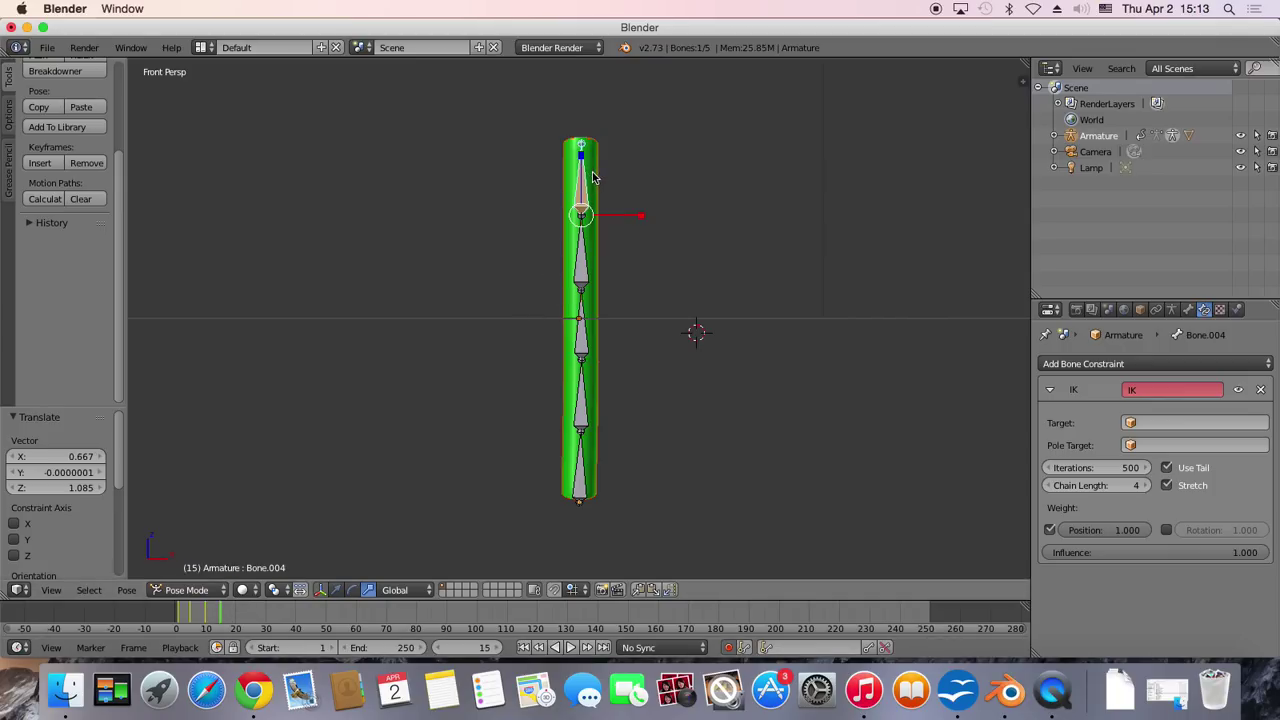
{"action": "key", "text": "g"}
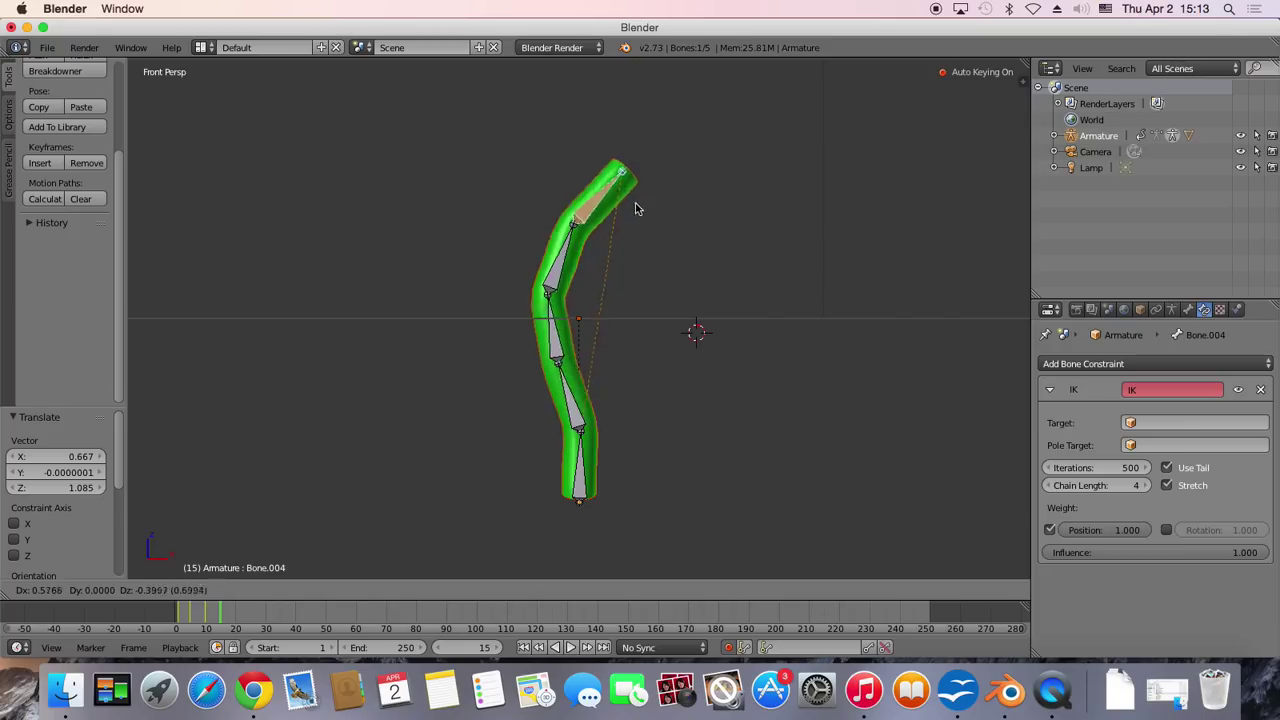
{"action": "left_click", "coordinate": [646, 221]}
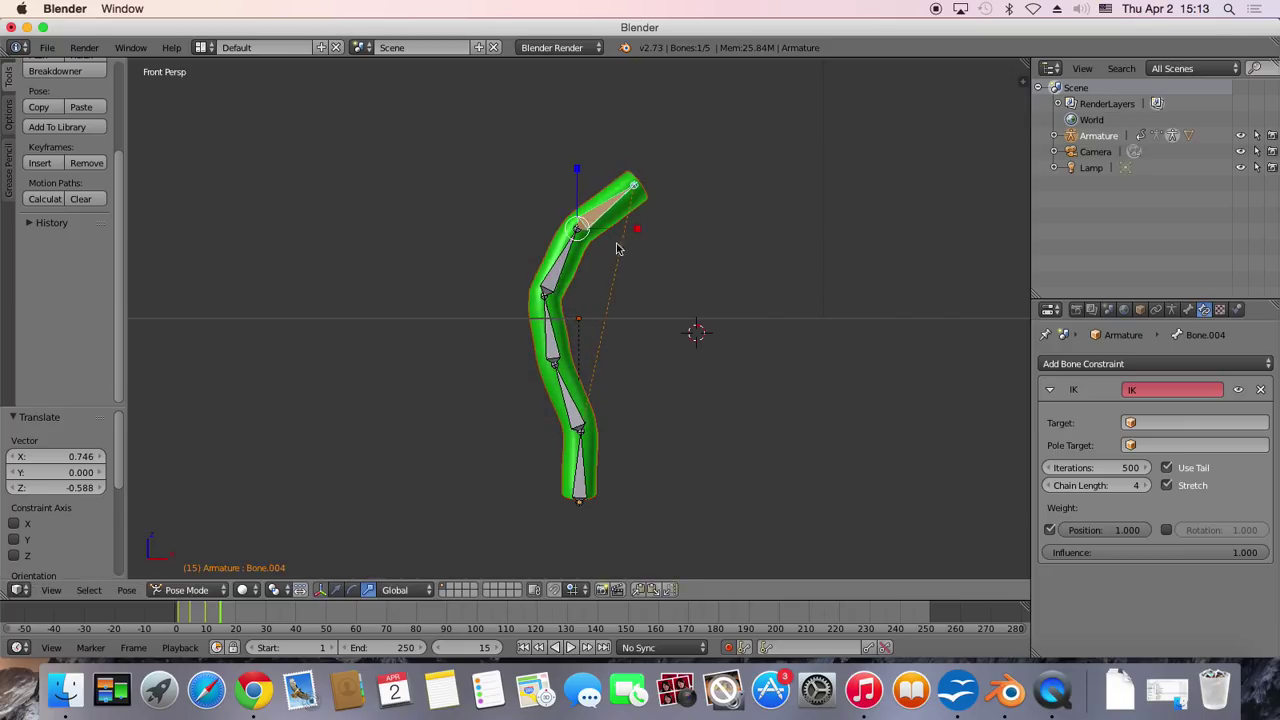
{"action": "left_click", "coordinate": [238, 618]}
{"action": "key", "text": "g"}
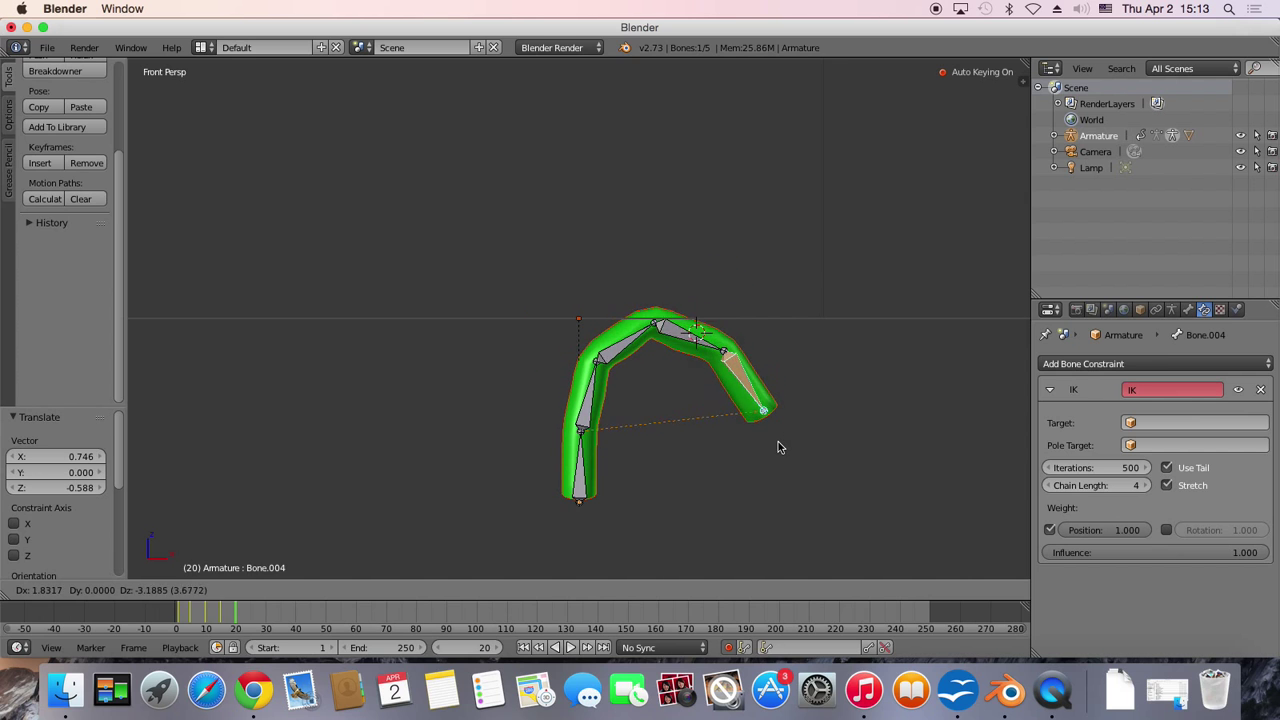
{"action": "left_click", "coordinate": [777, 472]}
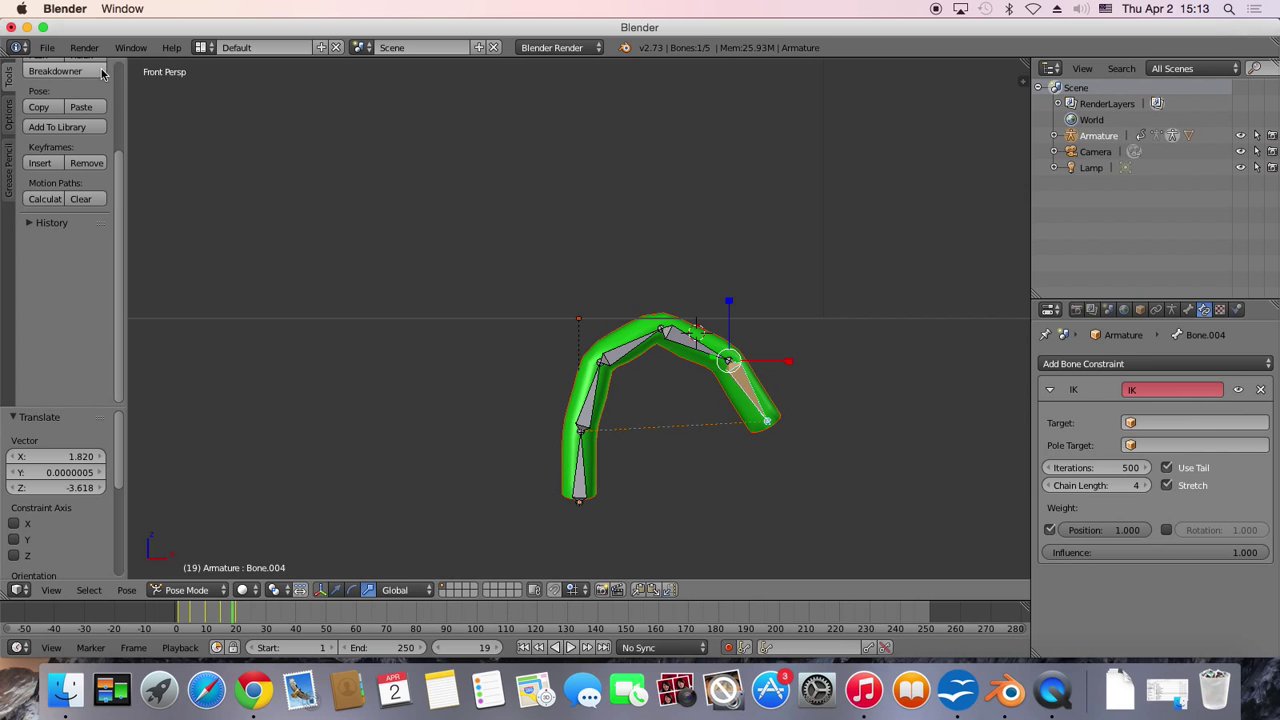
Switch the viewport to the scene camera view and play the animation twice
{"action": "left_click", "coordinate": [52, 591]}
{"action": "left_click", "coordinate": [86, 530]}
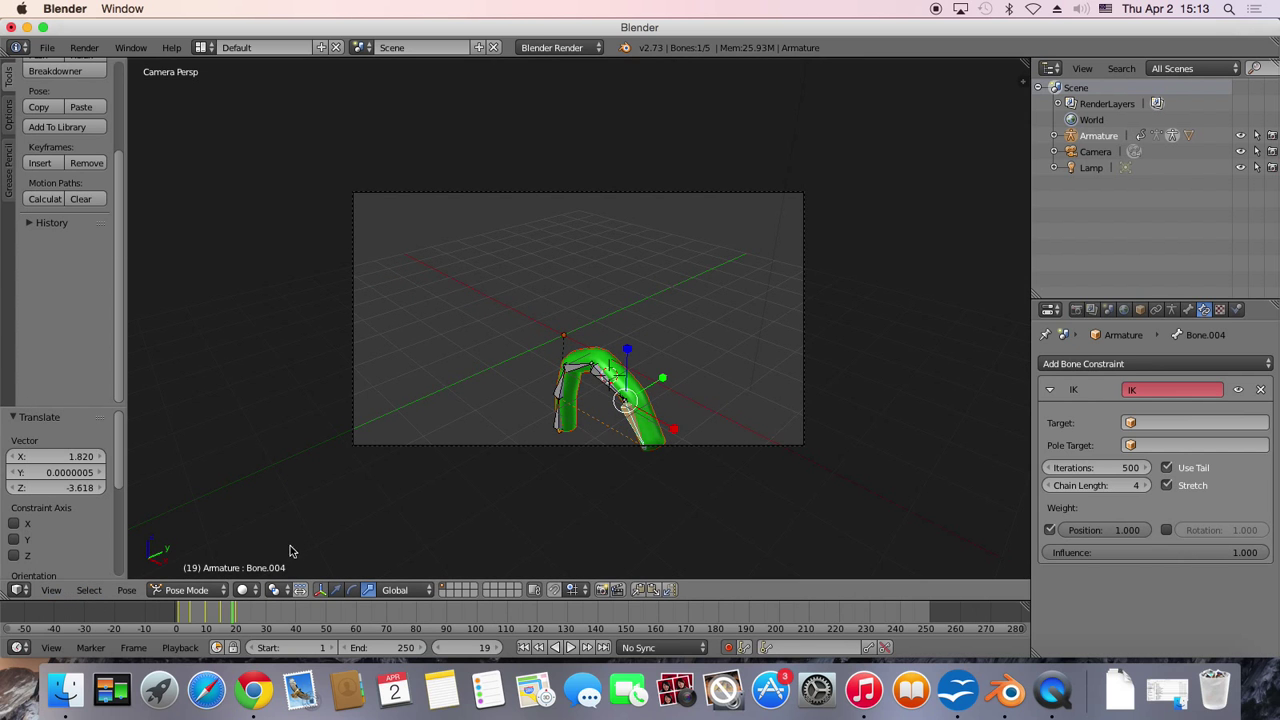
{"action": "key", "text": "alt+a"}
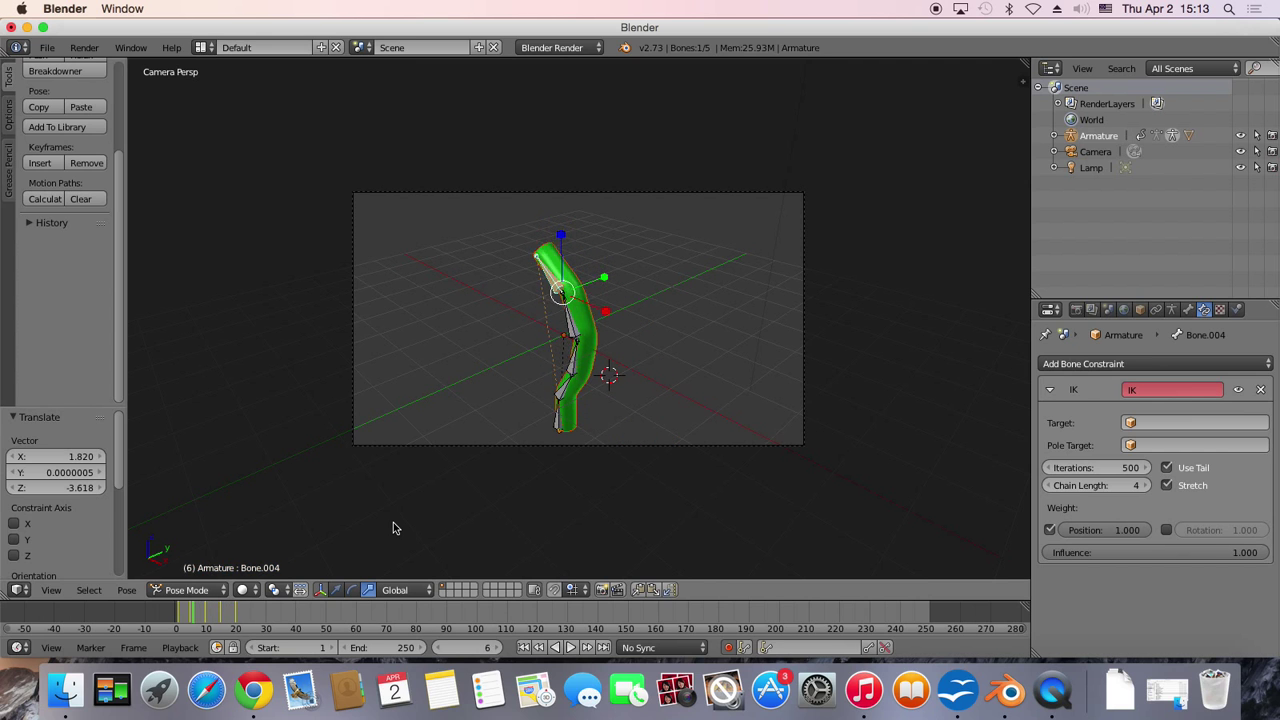
{"action": "key", "text": "Escape"}
{"action": "key", "text": "alt+a"}
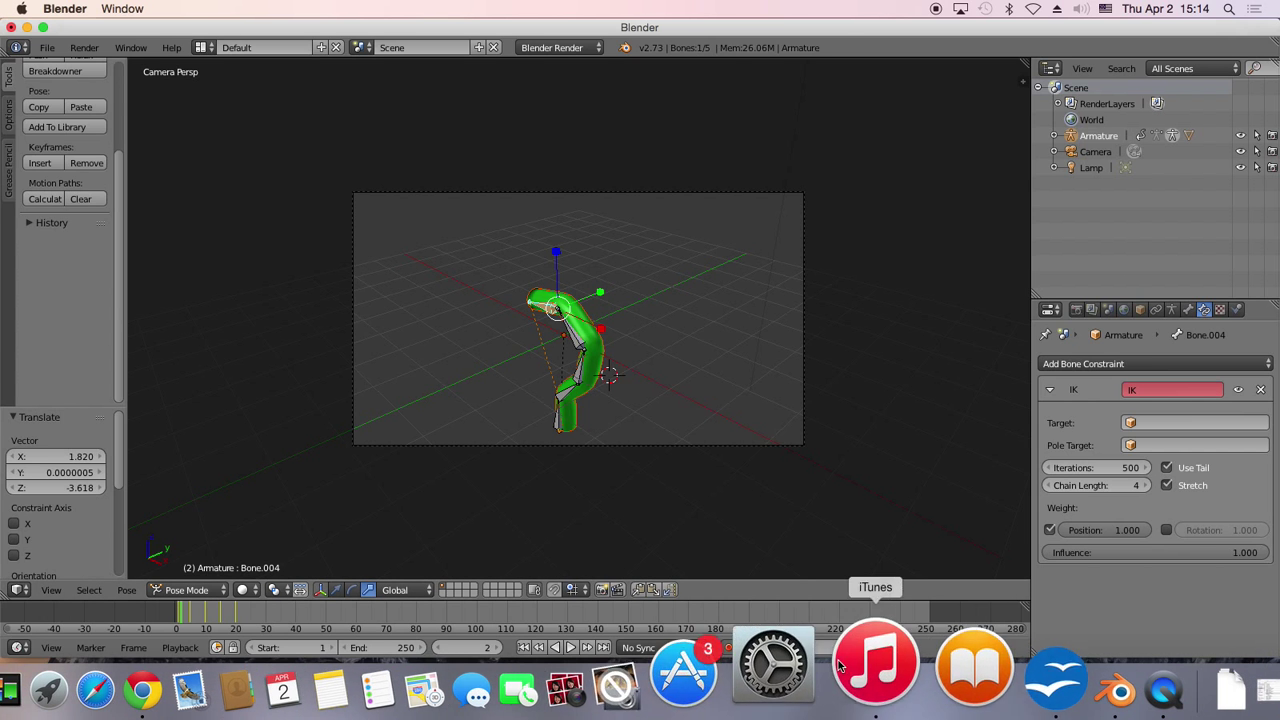
Set the animation's end frame to 20
{"action": "left_click", "coordinate": [397, 651]}
{"action": "type", "text": "20"}
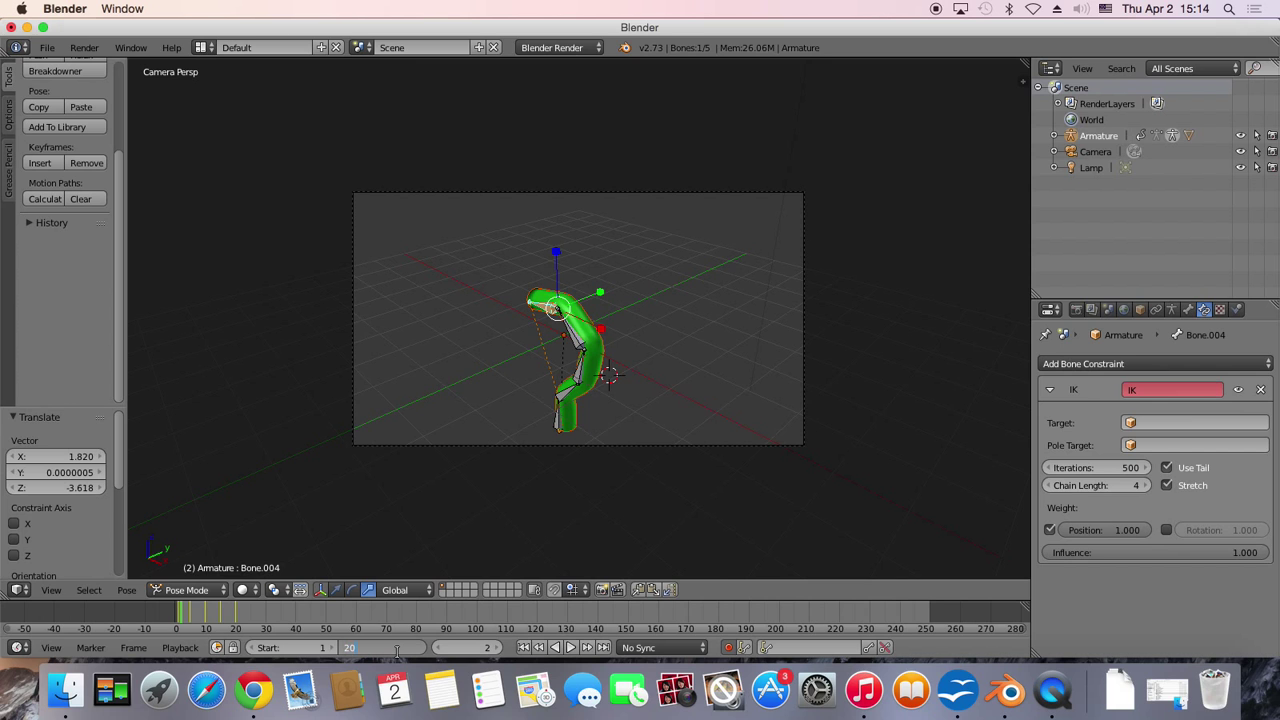
{"action": "key", "text": "Return"}
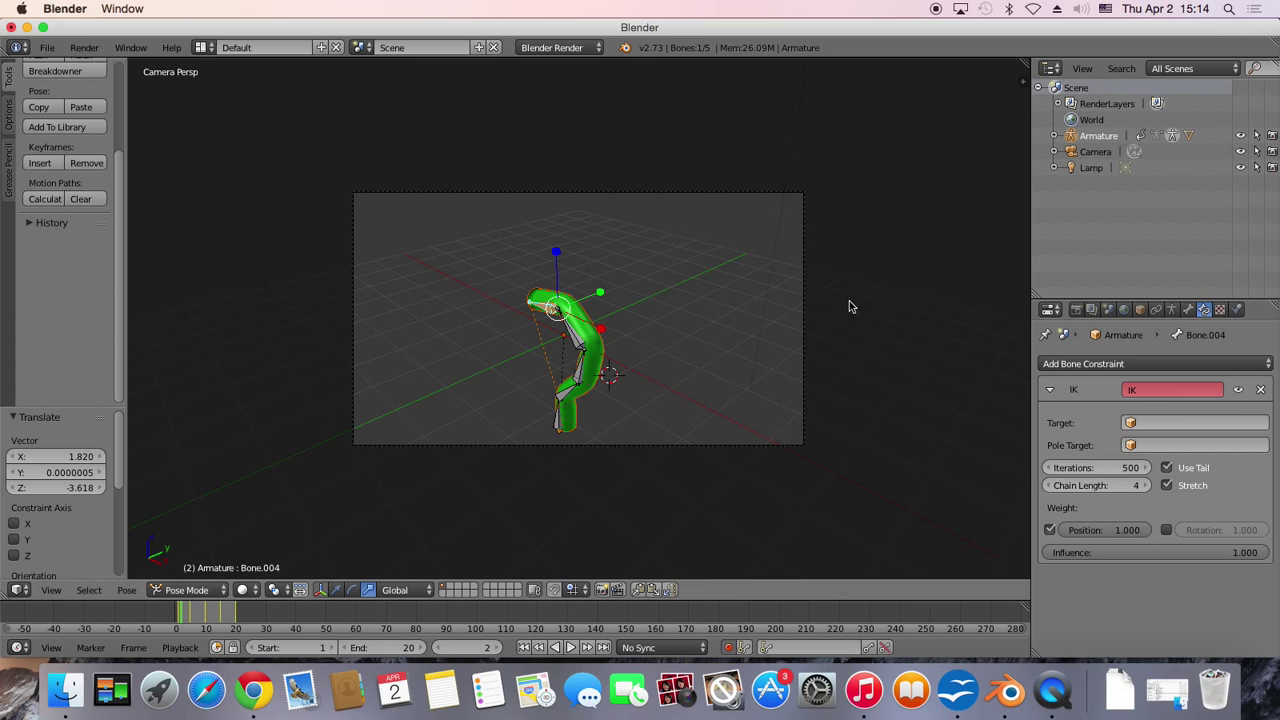
Show the Render settings in an enlarged Properties panel
{"action": "left_click", "coordinate": [1076, 310]}
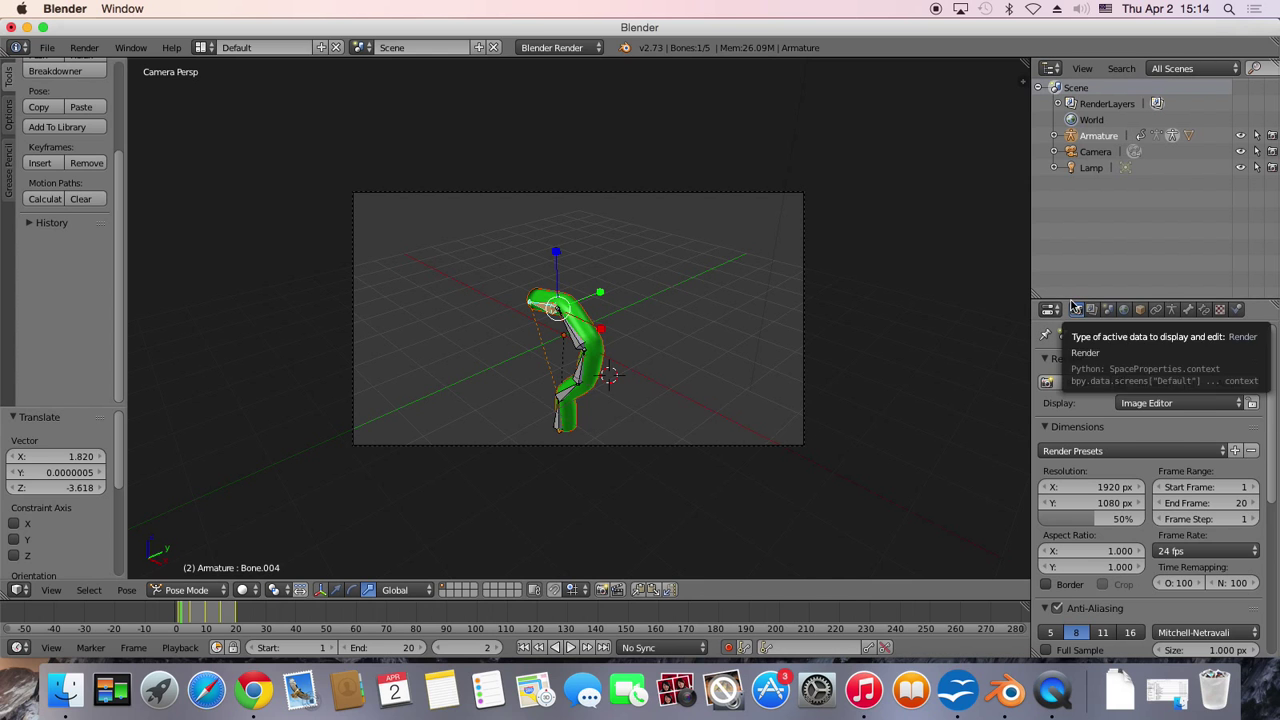
{"action": "left_click_drag", "start_coordinate": [1070, 298], "coordinate": [1070, 180]}
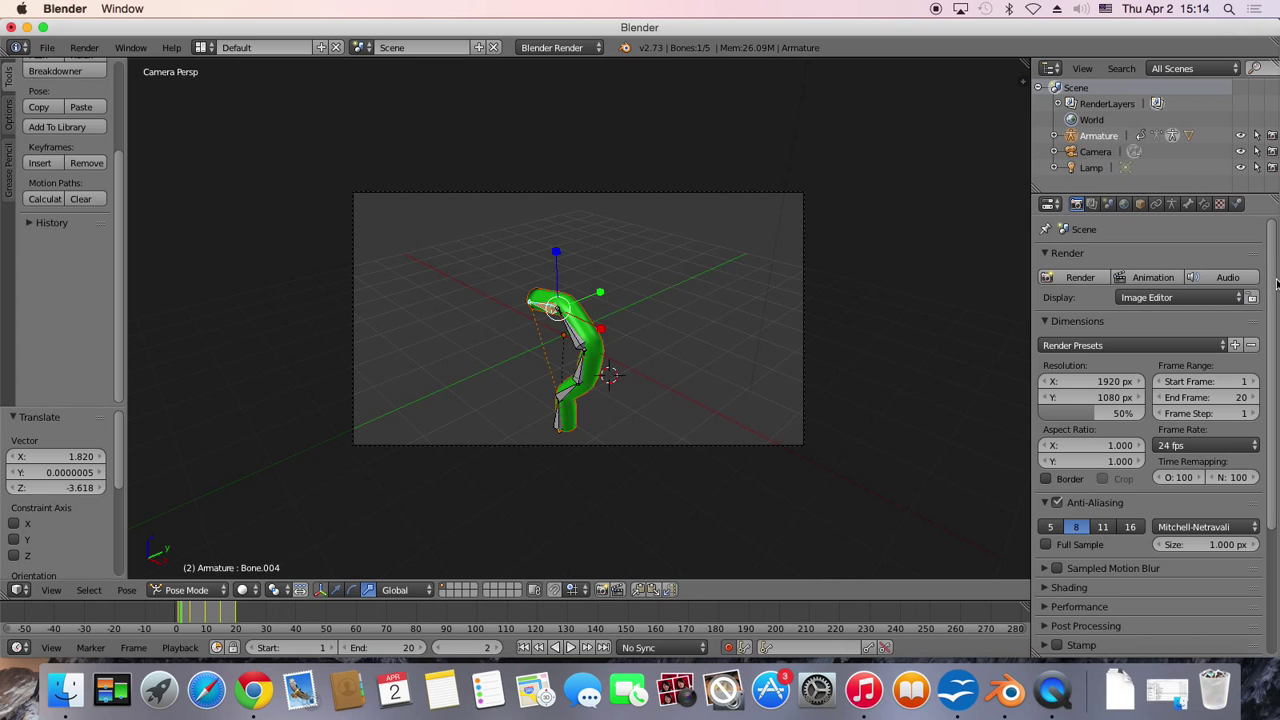
{"action": "left_click_drag", "start_coordinate": [1274, 285], "coordinate": [1257, 438]}
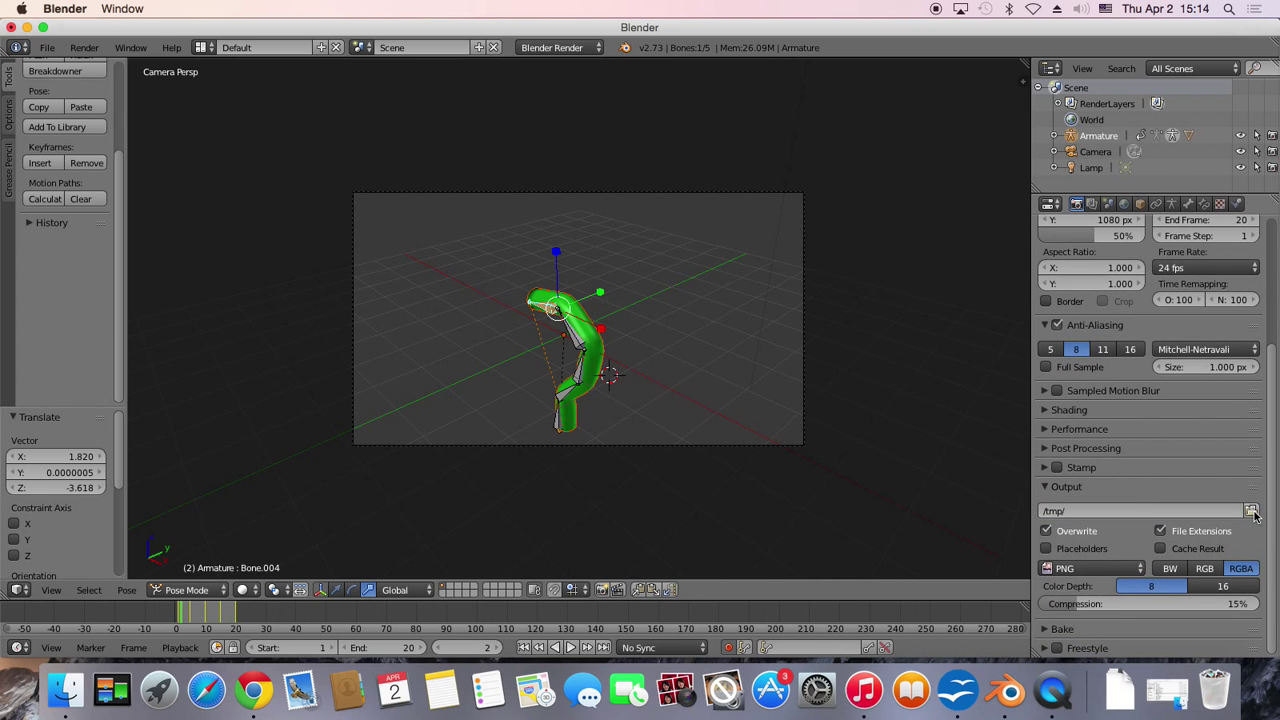
In Save As, create and enter a new 'boneBinding' folder inside ccc
{"action": "left_click", "coordinate": [47, 47]}
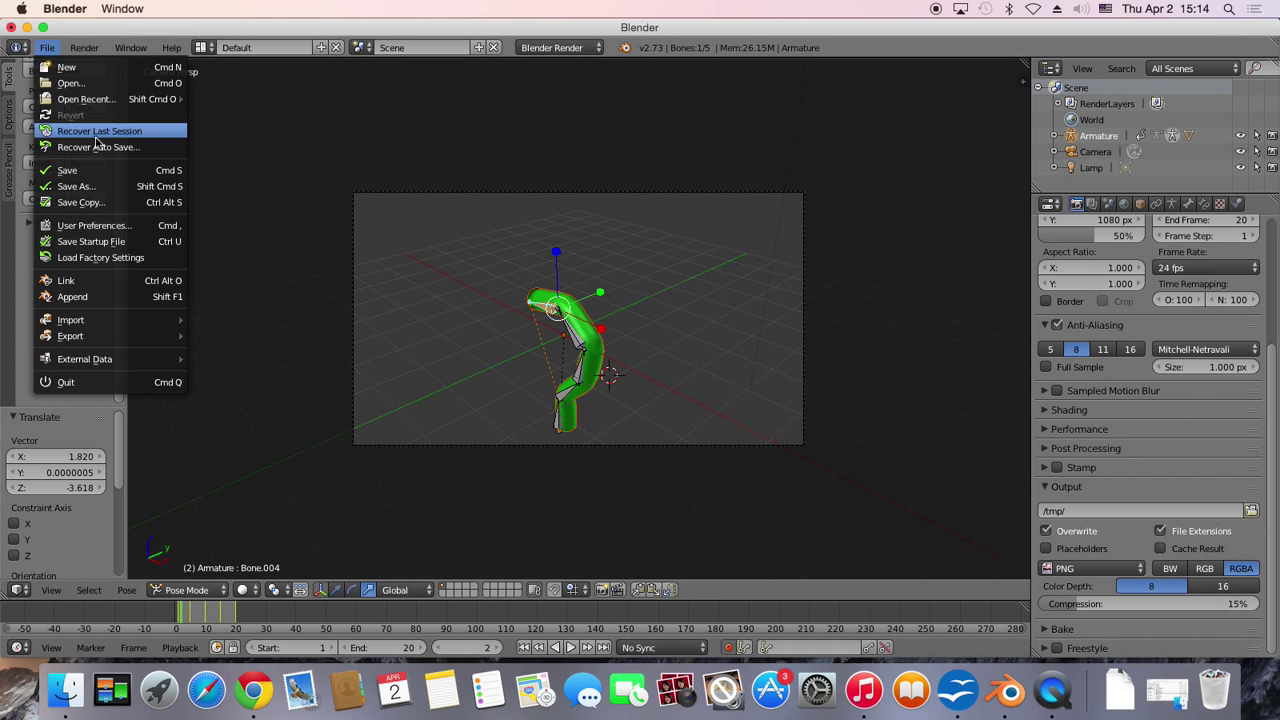
{"action": "left_click", "coordinate": [103, 167]}
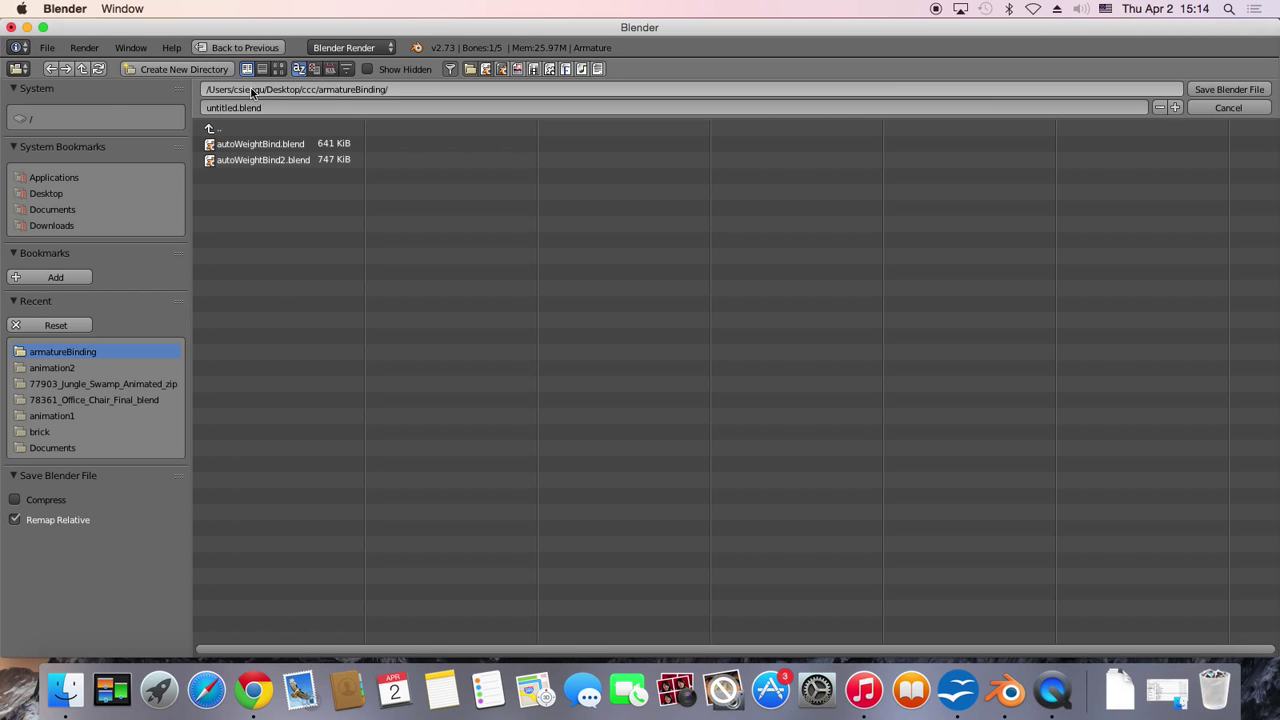
{"action": "left_click", "coordinate": [212, 128]}
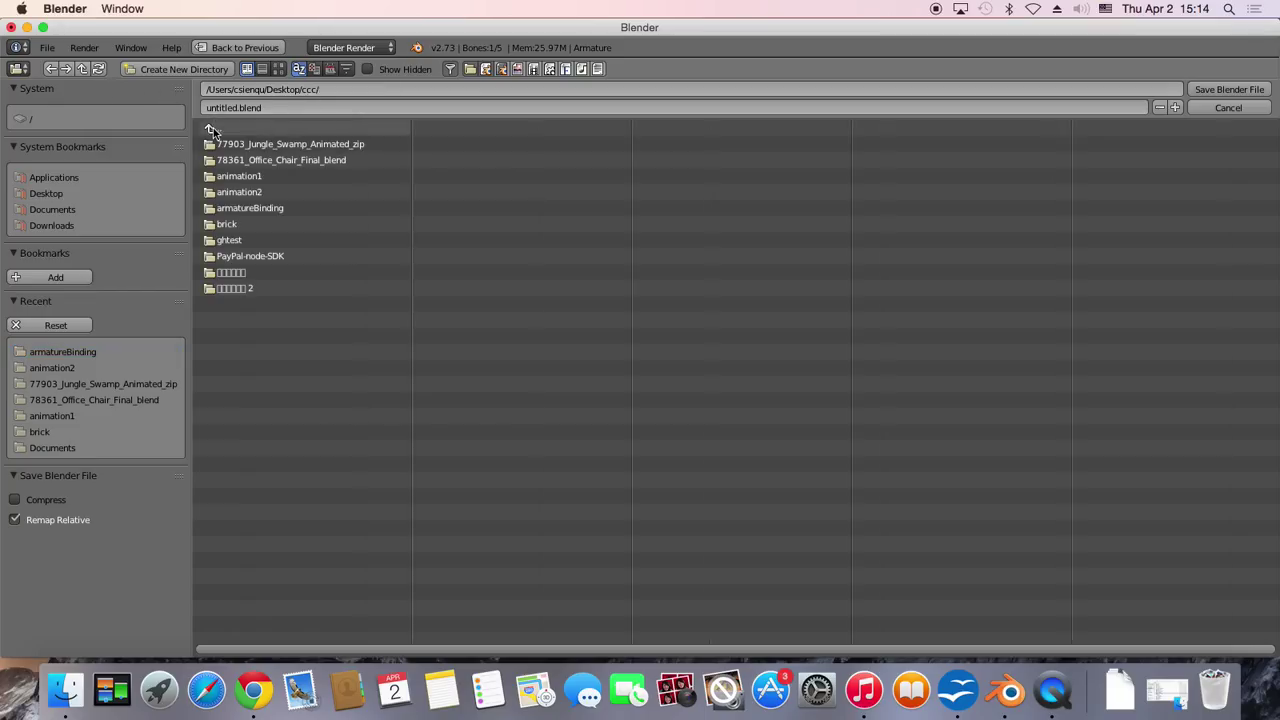
{"action": "left_click", "coordinate": [208, 68]}
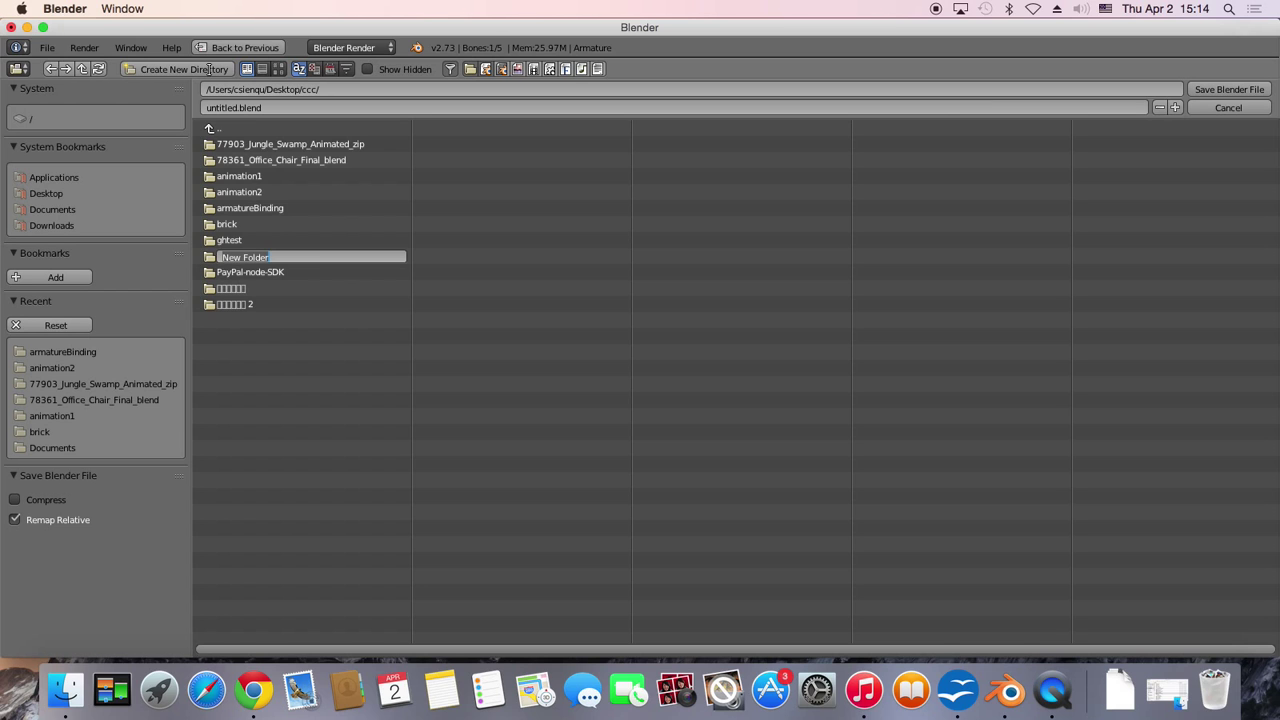
{"action": "type", "text": "boneBinding"}
{"action": "key", "text": "Return"}
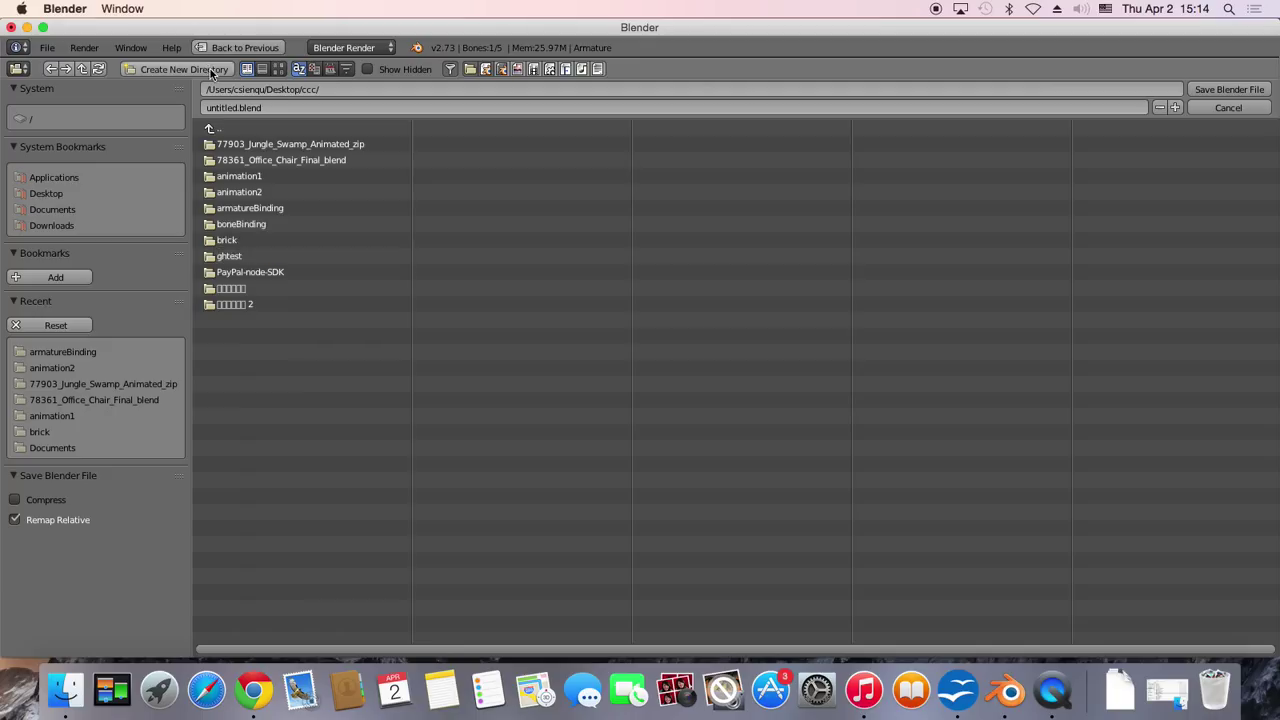
{"action": "left_click", "coordinate": [250, 226]}
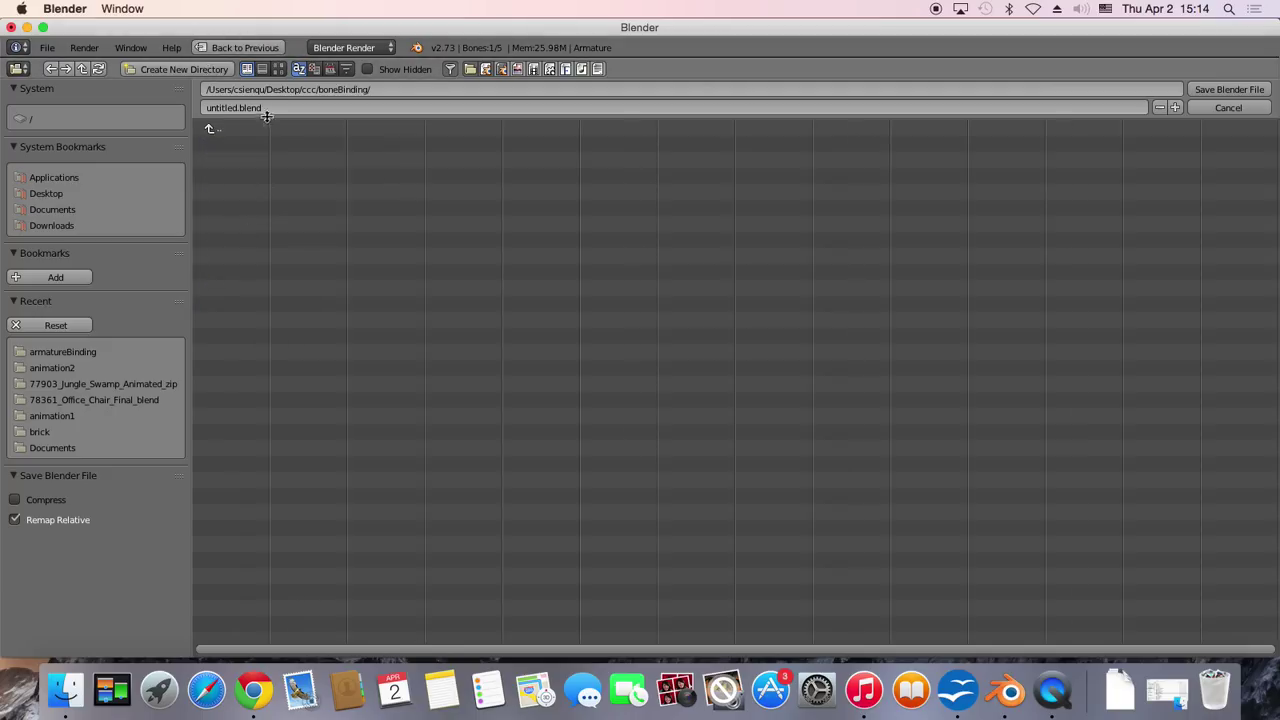
Name the file boneBinding.blend and save it
{"action": "left_click", "coordinate": [233, 108]}
{"action": "left_click_drag", "start_coordinate": [237, 108], "coordinate": [202, 107]}
{"action": "type", "text": "boneBindin"}
{"action": "type", "text": "g"}
{"action": "key", "text": "Return"}
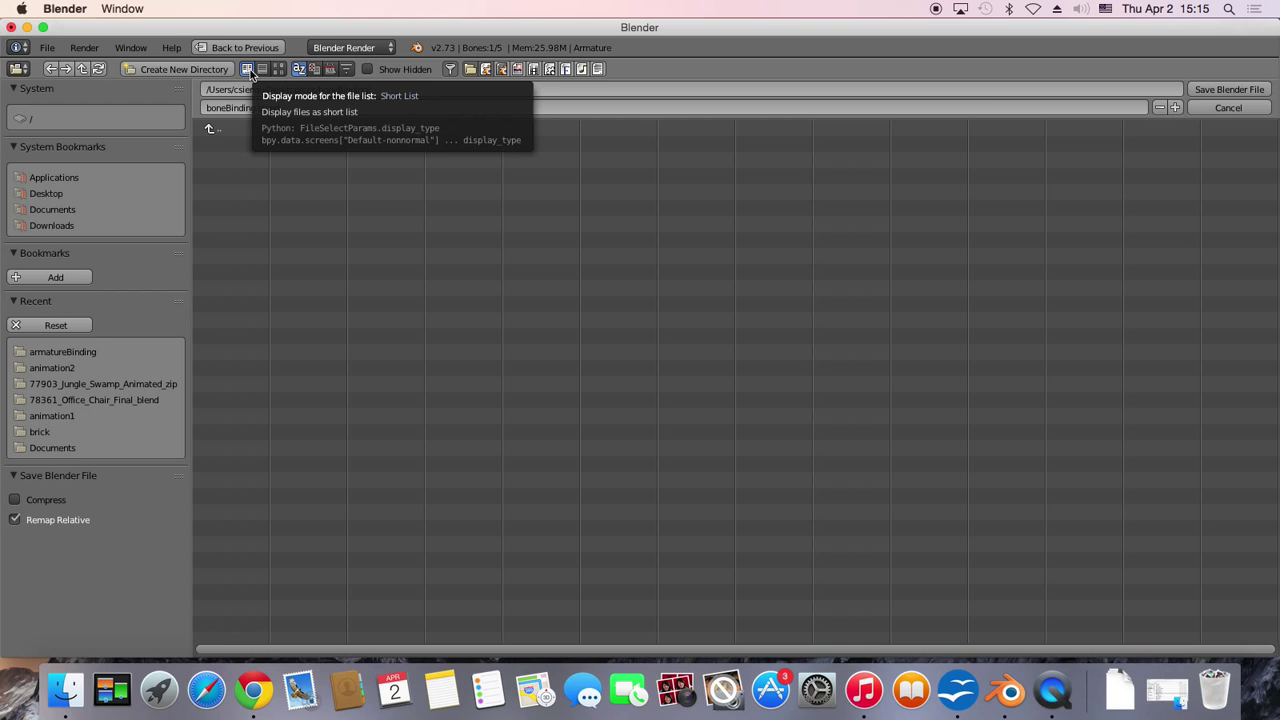
{"action": "left_click", "coordinate": [1217, 91]}
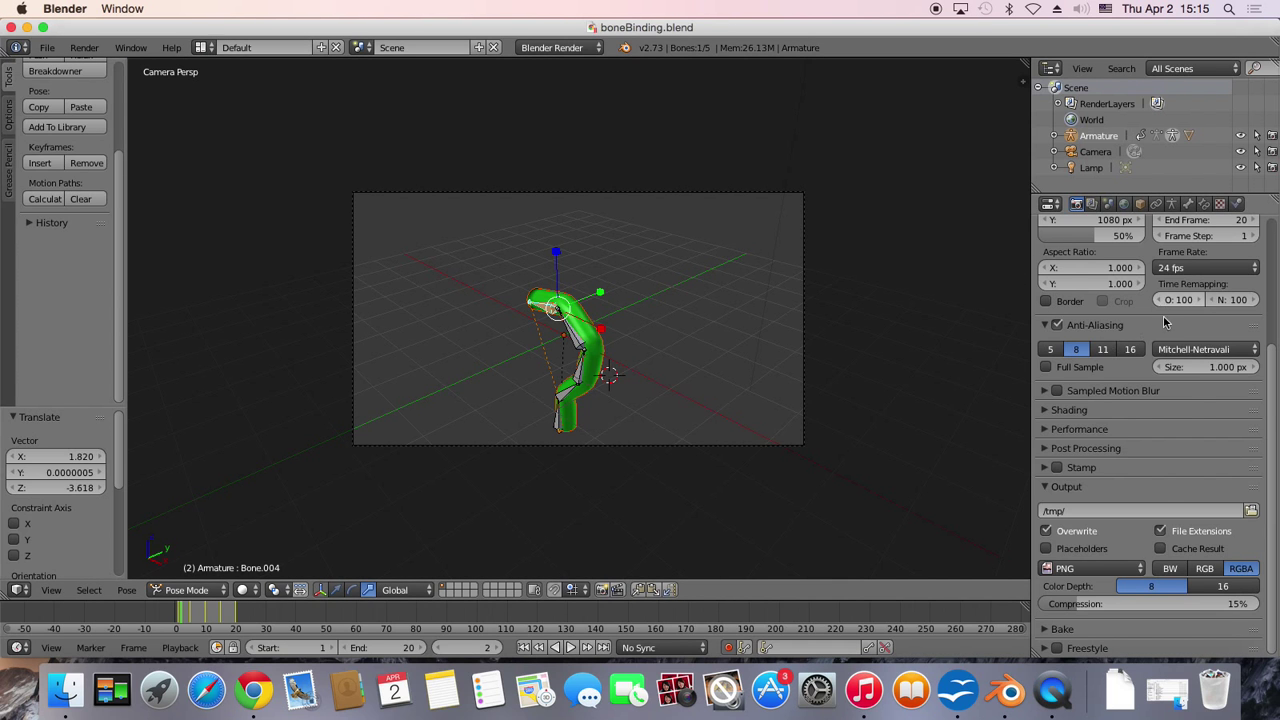
Set the render output folder to Desktop/ccc/boneBinding
{"action": "left_click", "coordinate": [1250, 510]}
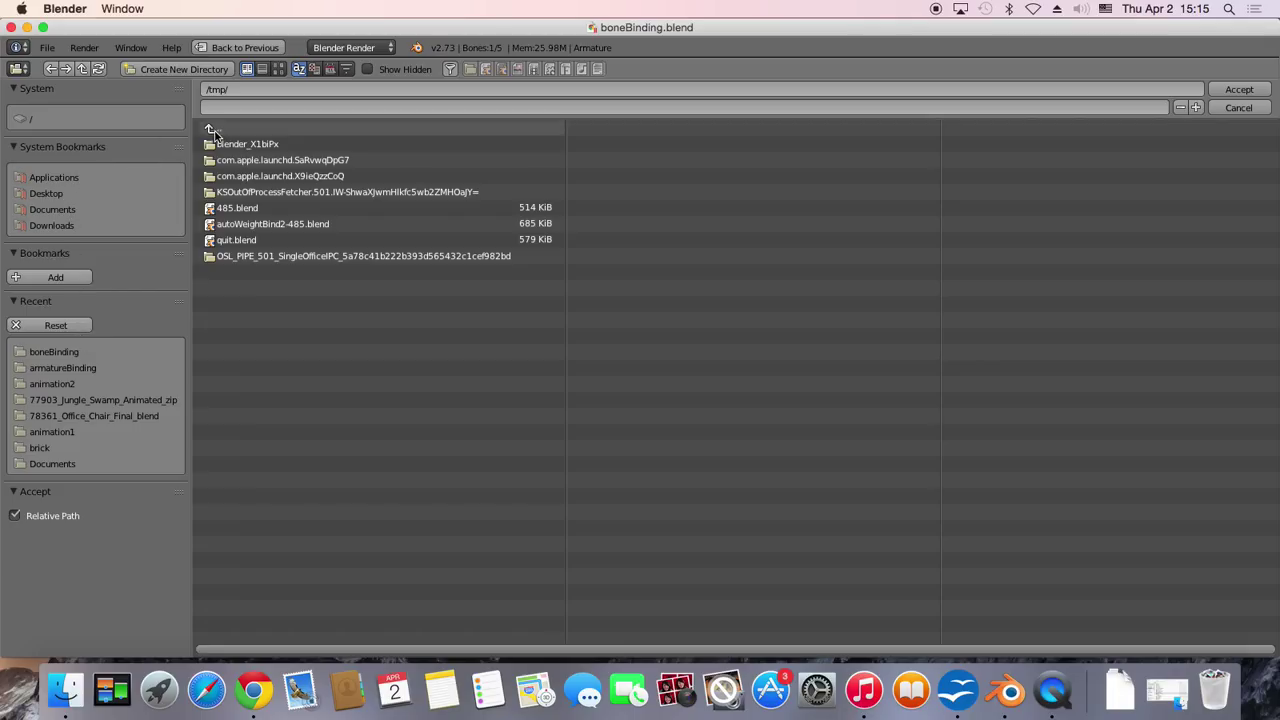
{"action": "left_click", "coordinate": [46, 194]}
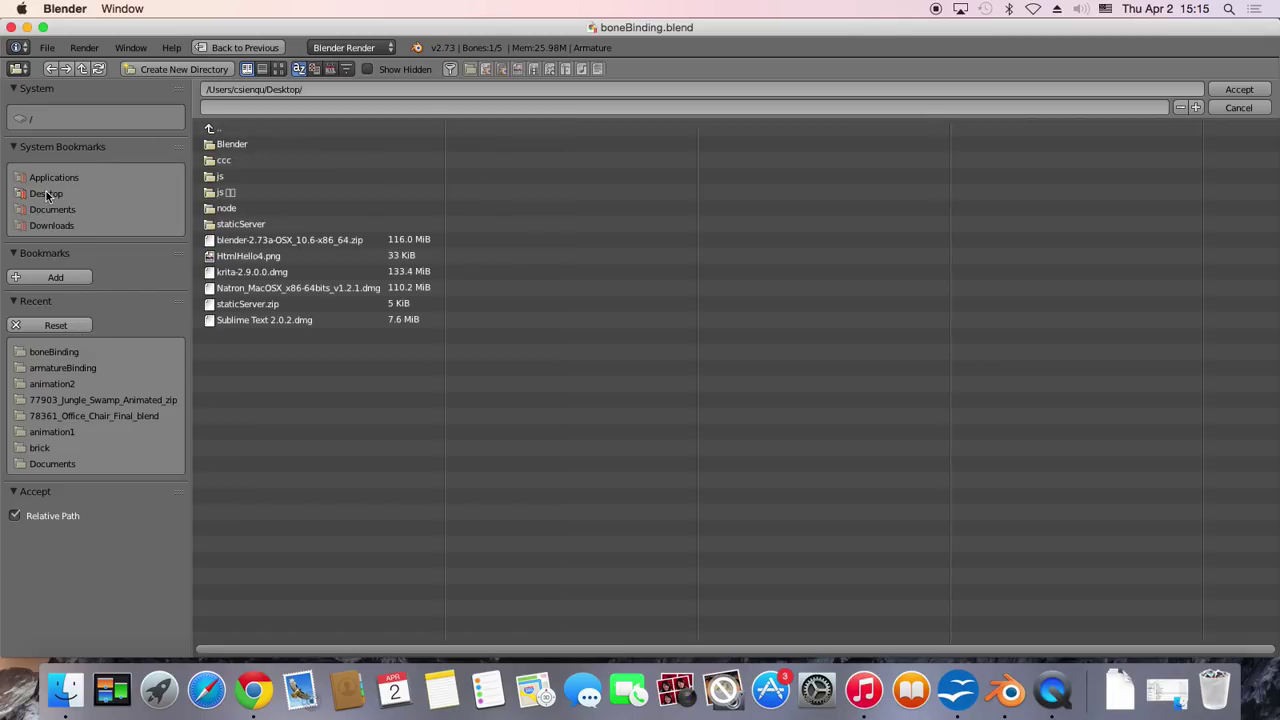
{"action": "left_click", "coordinate": [250, 148]}
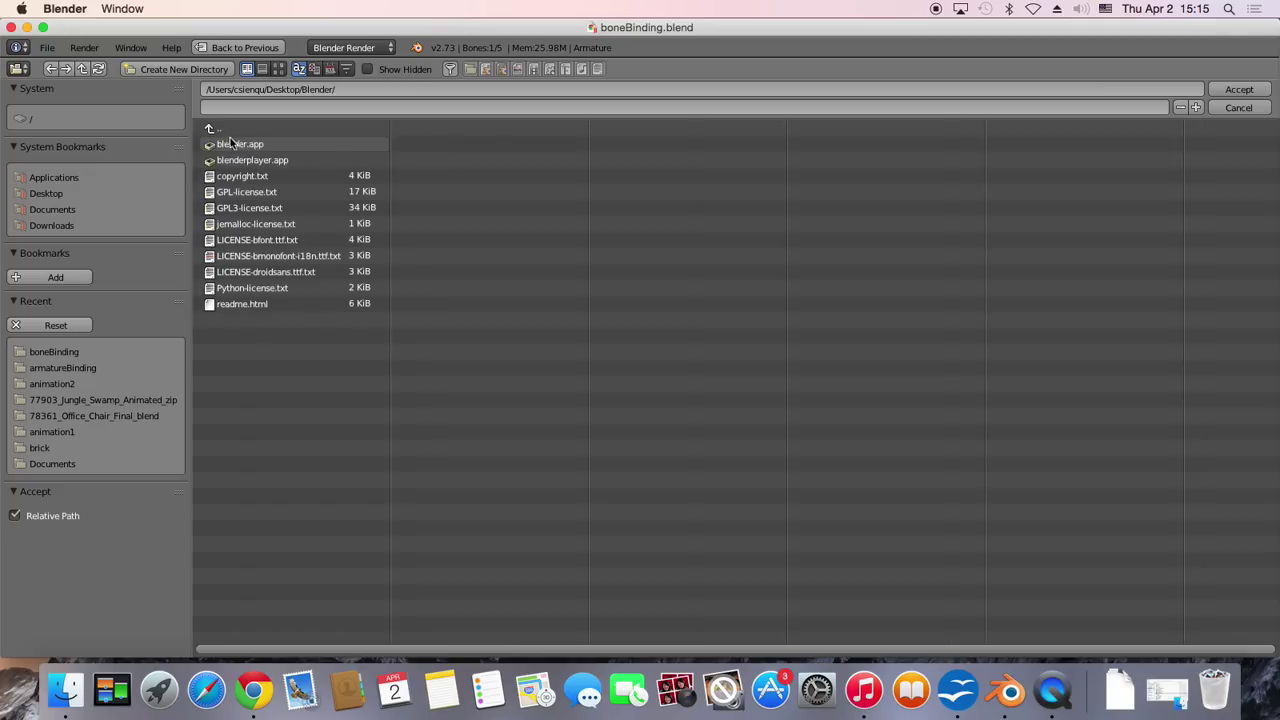
{"action": "left_click", "coordinate": [230, 130]}
{"action": "left_click", "coordinate": [236, 162]}
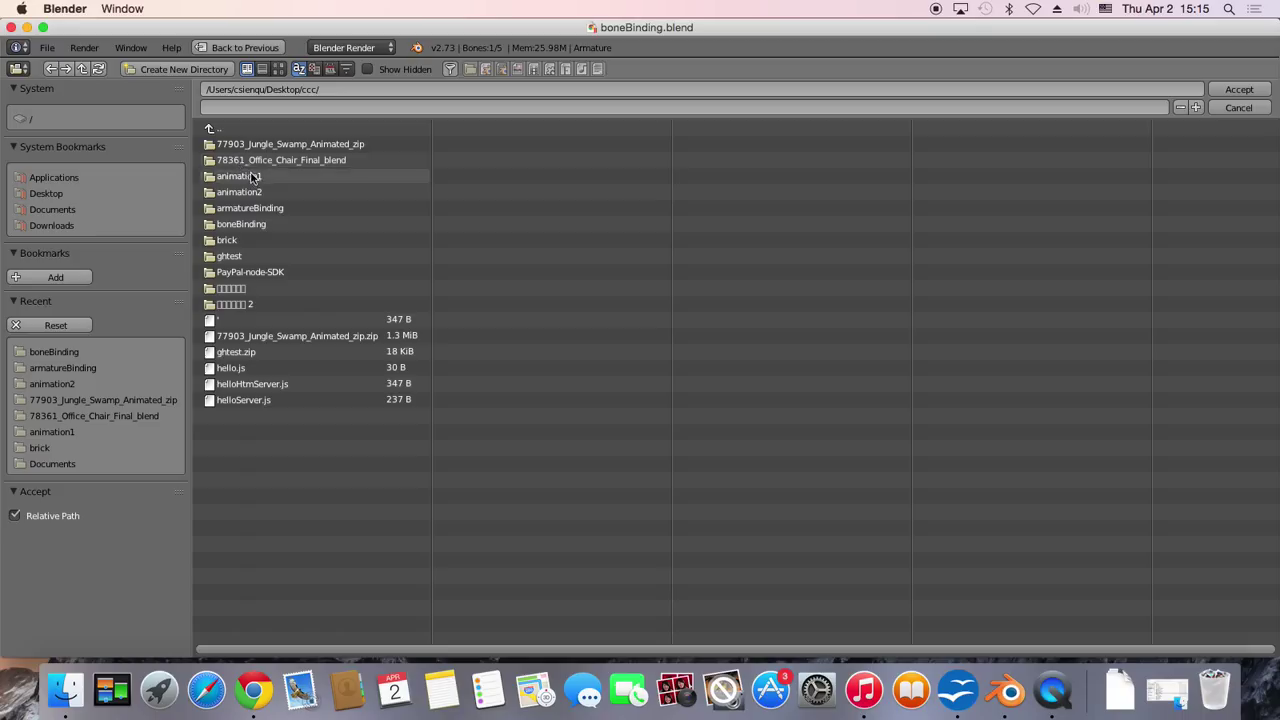
{"action": "left_click", "coordinate": [249, 224]}
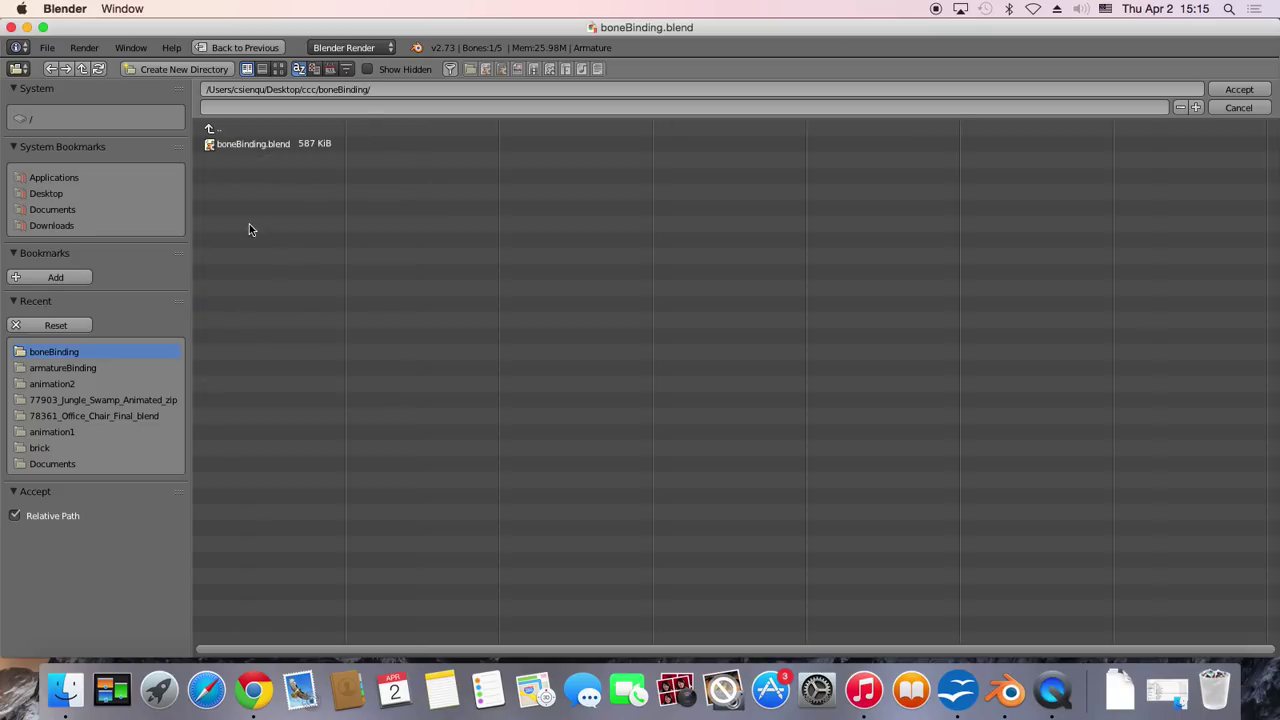
{"action": "left_click", "coordinate": [1239, 89]}
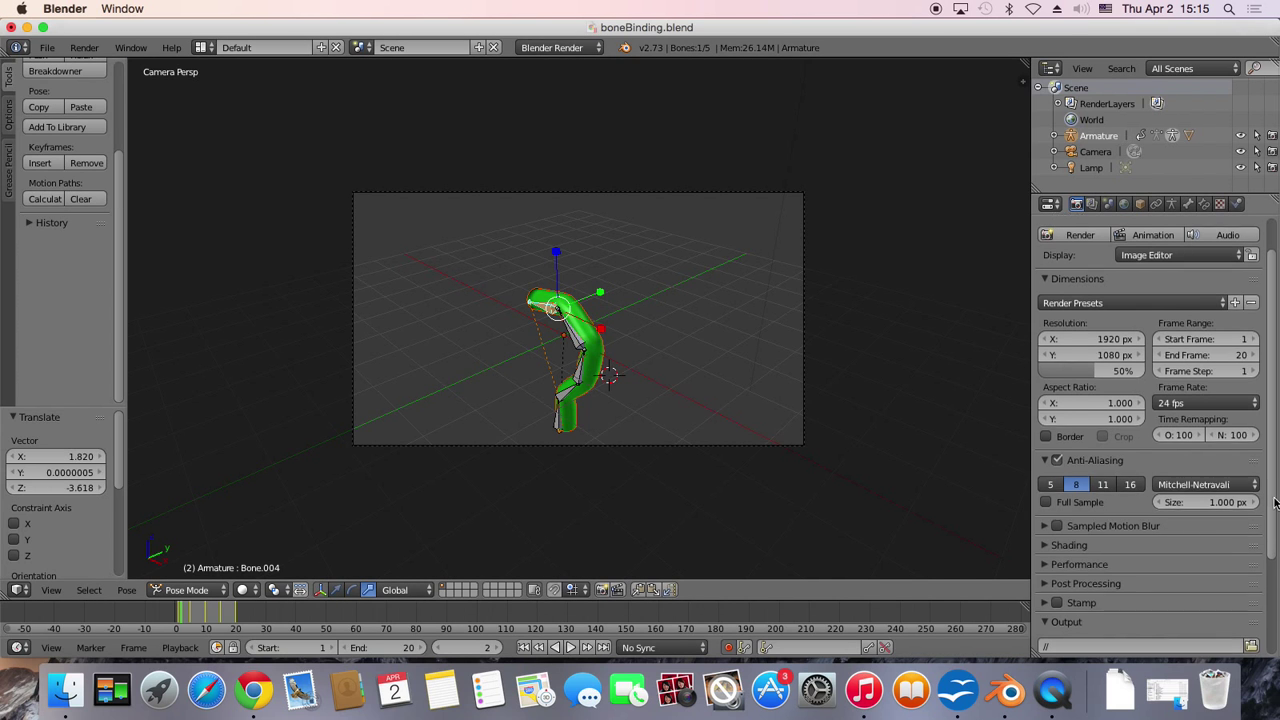
Change the render output file format from PNG to QuickTime
{"action": "left_click_drag", "start_coordinate": [1273, 502], "coordinate": [1275, 590]}
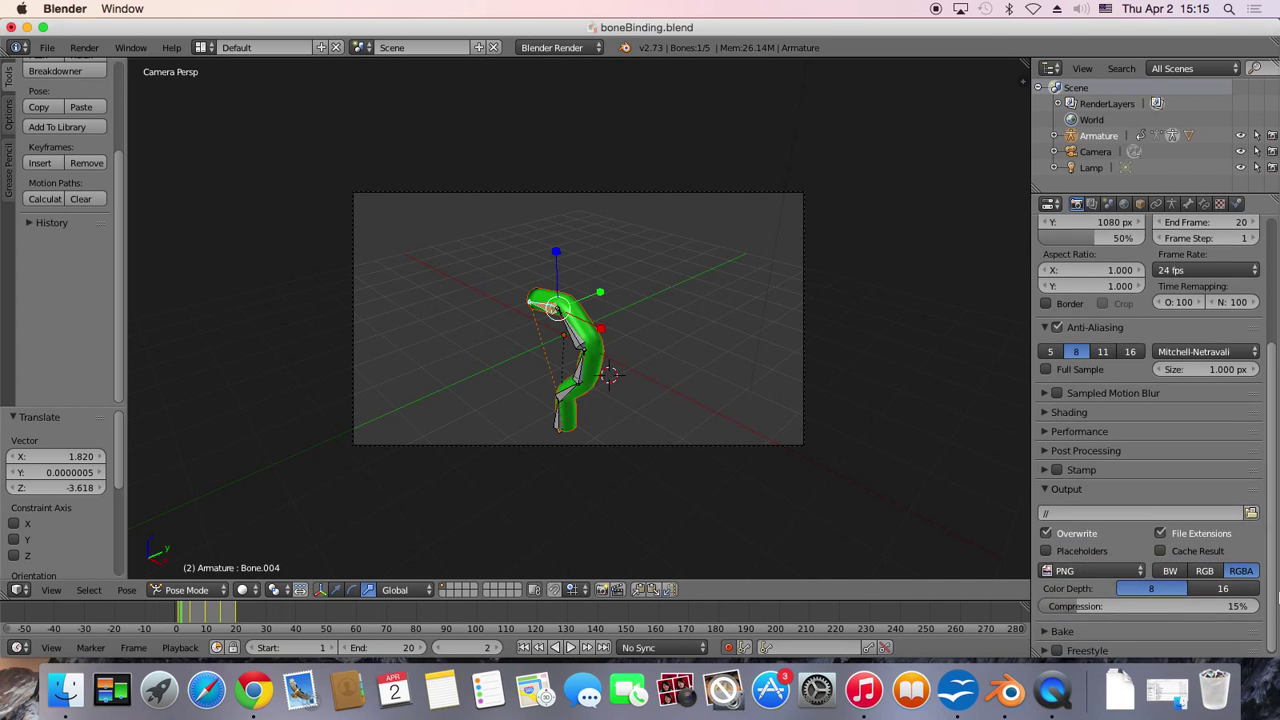
{"action": "left_click", "coordinate": [1137, 568]}
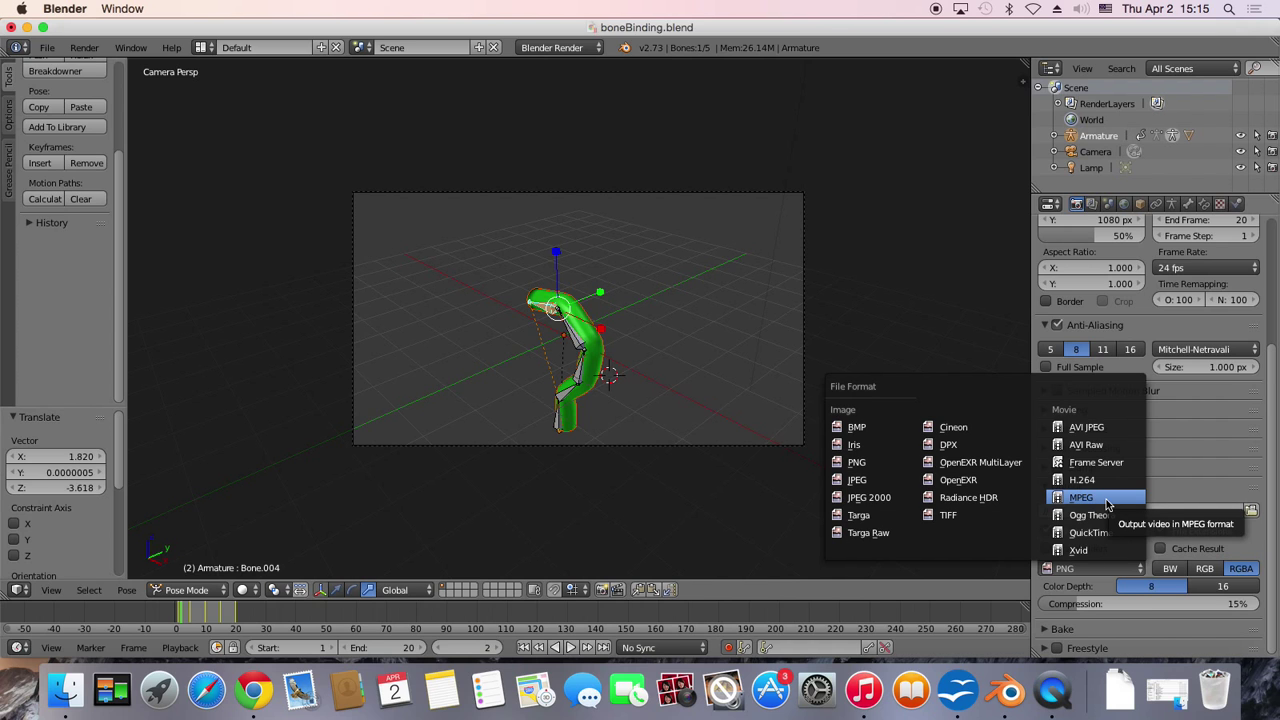
{"action": "left_click", "coordinate": [1090, 532]}
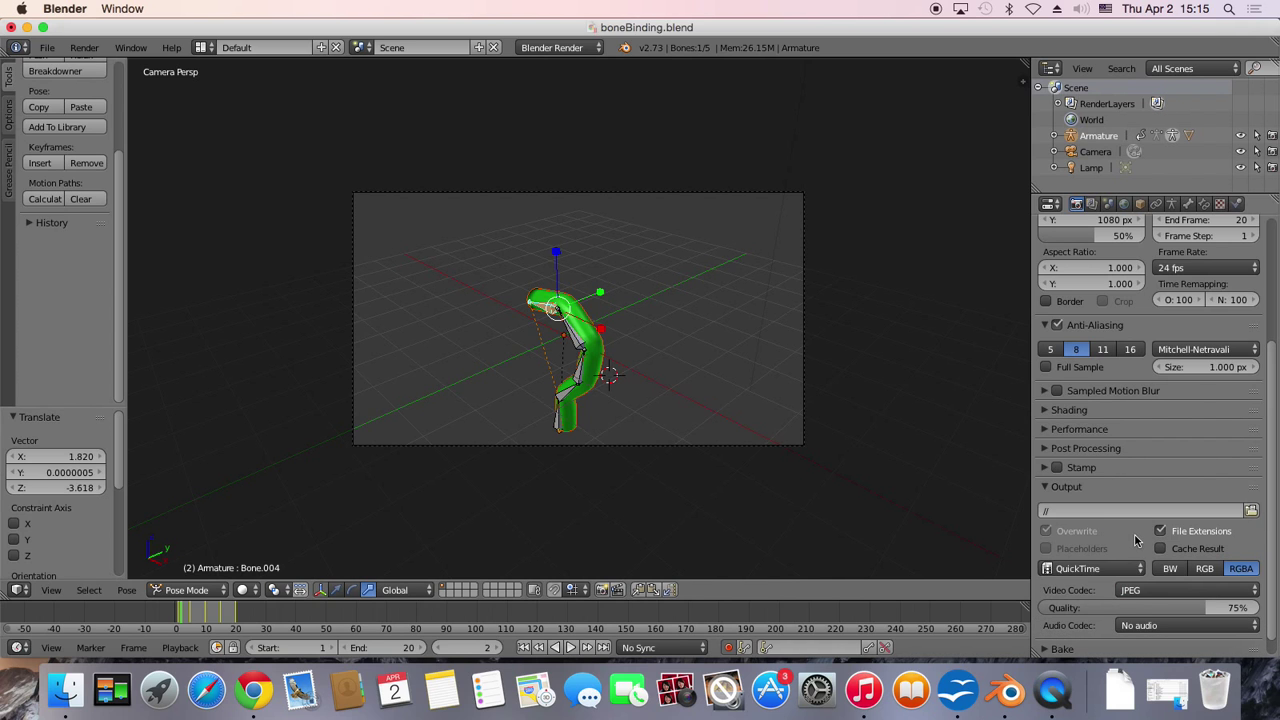
{"action": "scroll", "coordinate": [1245, 540], "scroll_direction": "down", "scroll_amount": 1}
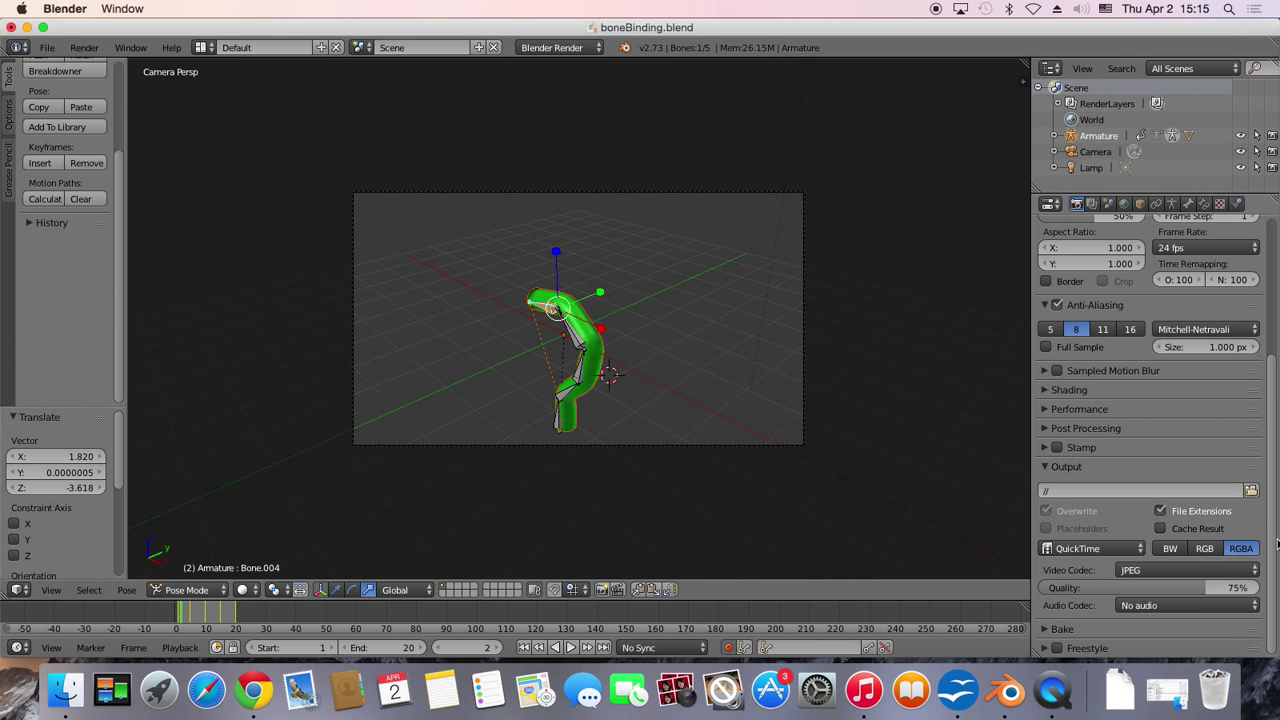
{"action": "left_click_drag", "start_coordinate": [1274, 551], "coordinate": [1274, 392]}
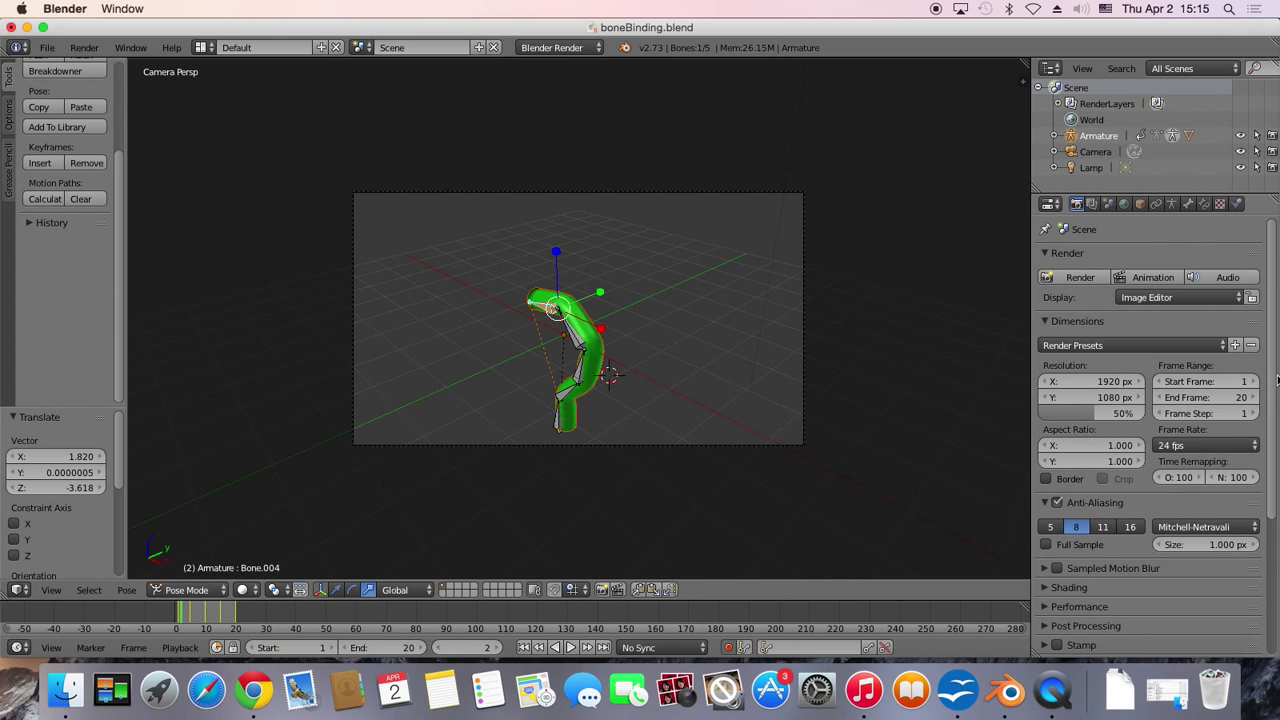
Render all 20 frames of the animation
{"action": "left_click", "coordinate": [1153, 277]}
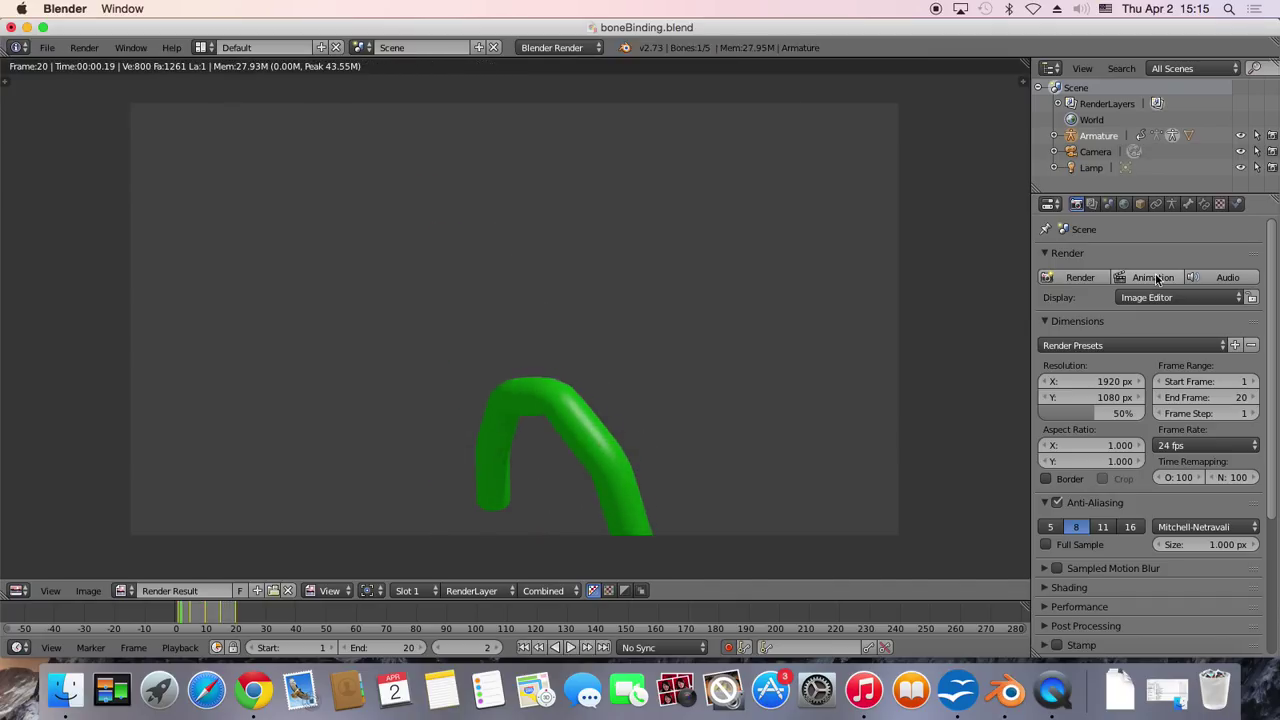
{"action": "left_click_drag", "start_coordinate": [1274, 272], "coordinate": [1277, 351]}
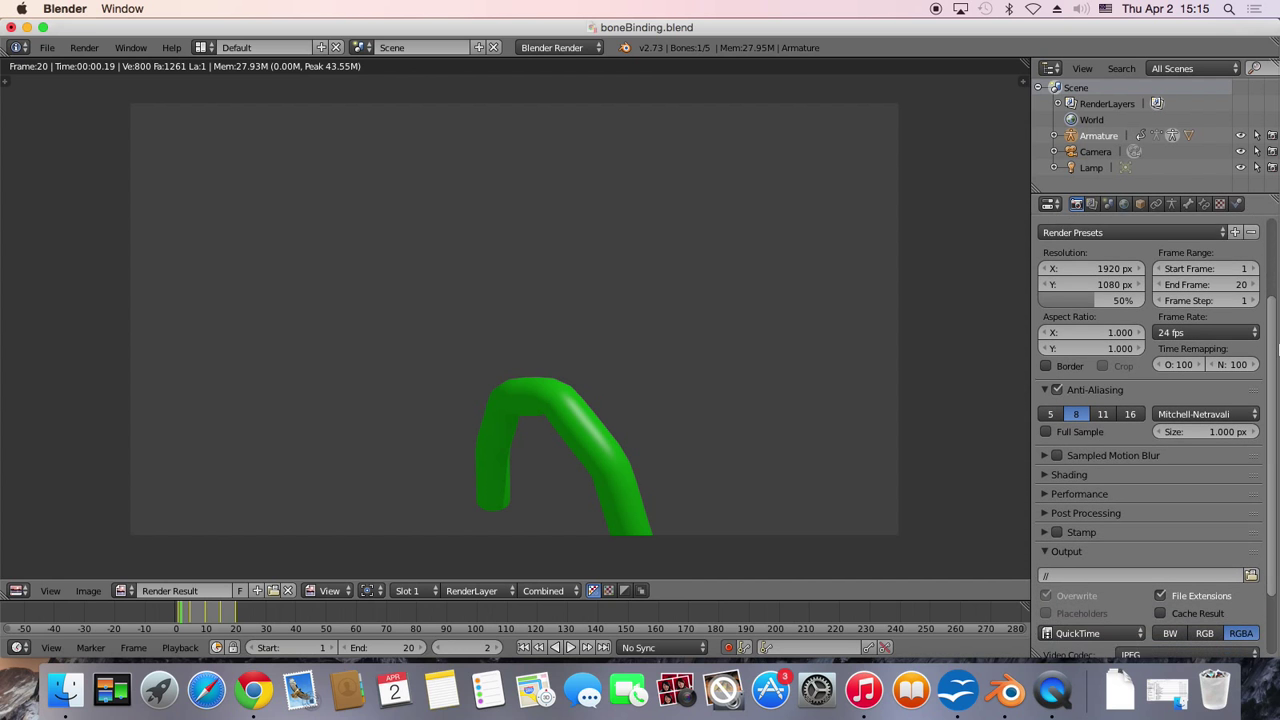
In Finder, browse to Desktop/ccc/boneBinding and select 0001-0020.mov
{"action": "left_click", "coordinate": [40, 680]}
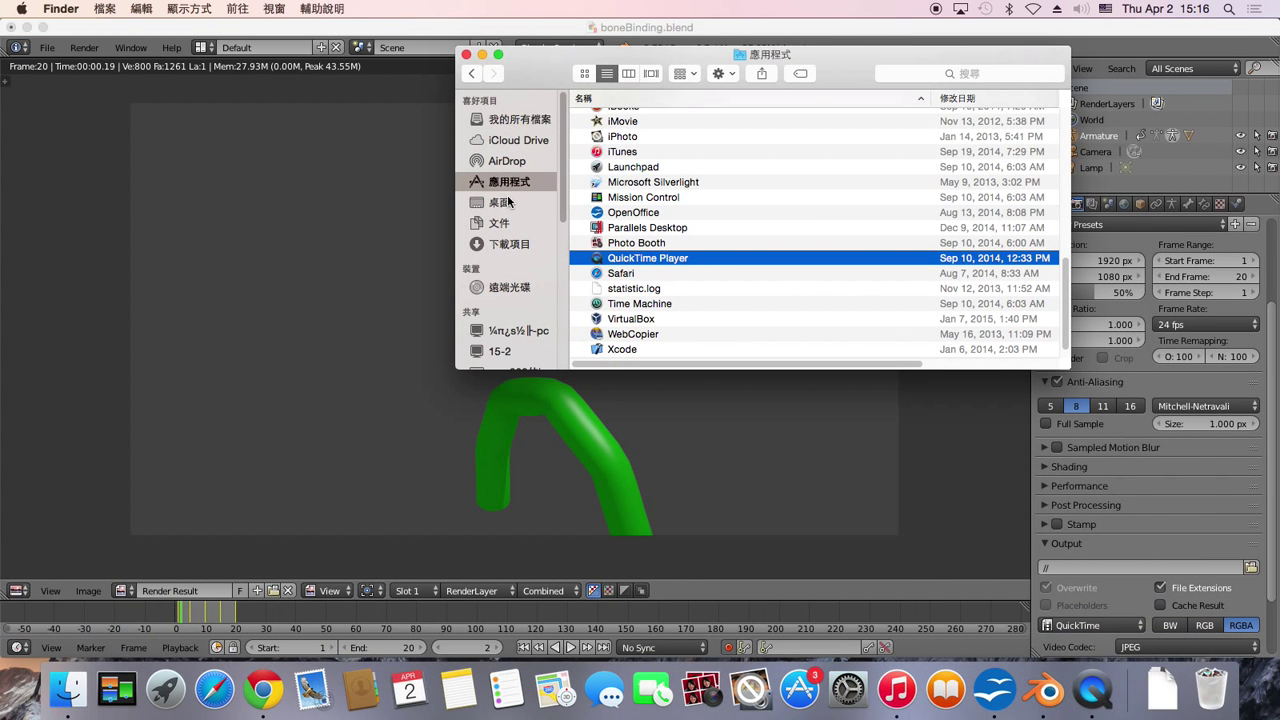
{"action": "left_click", "coordinate": [508, 202]}
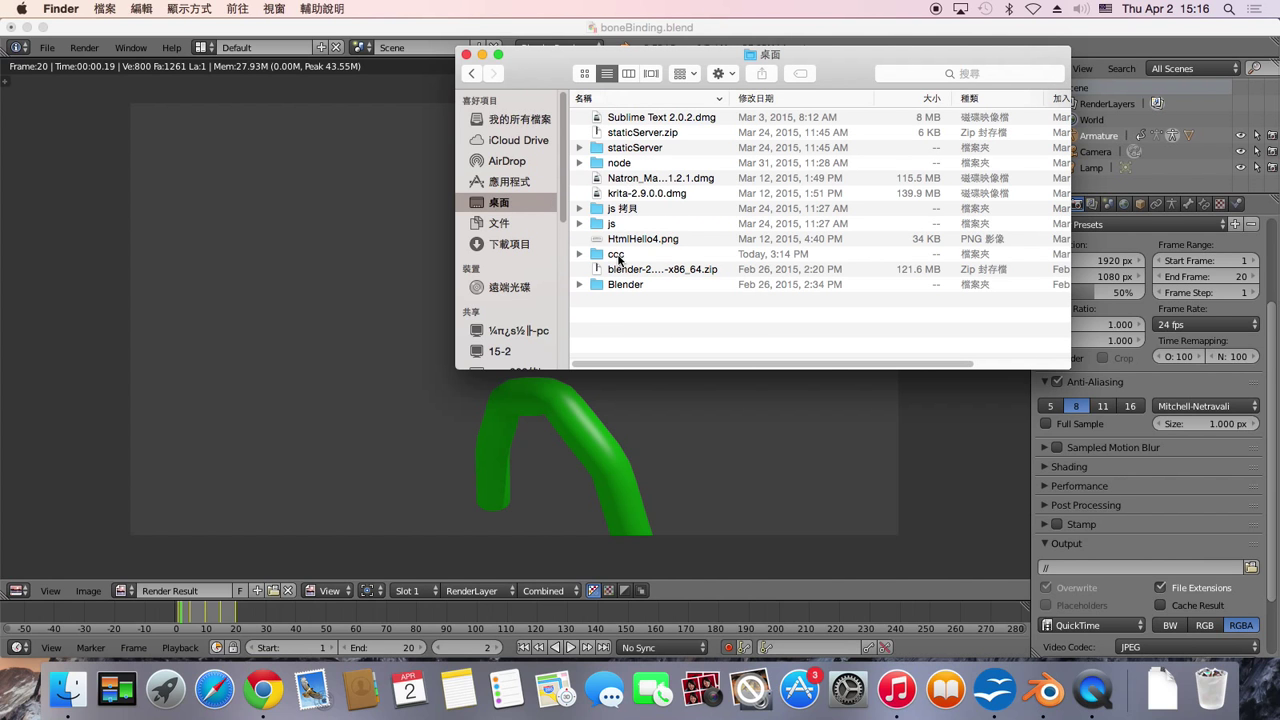
{"action": "double_click", "coordinate": [618, 256]}
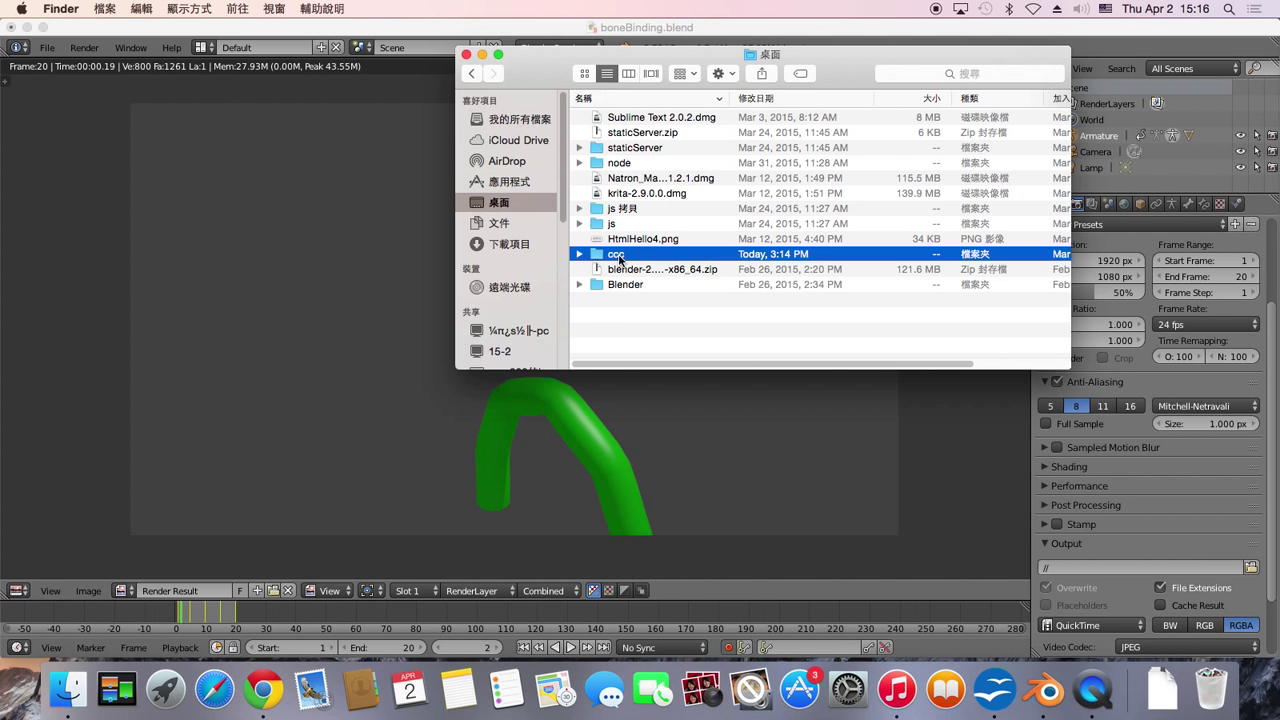
{"action": "double_click", "coordinate": [643, 256]}
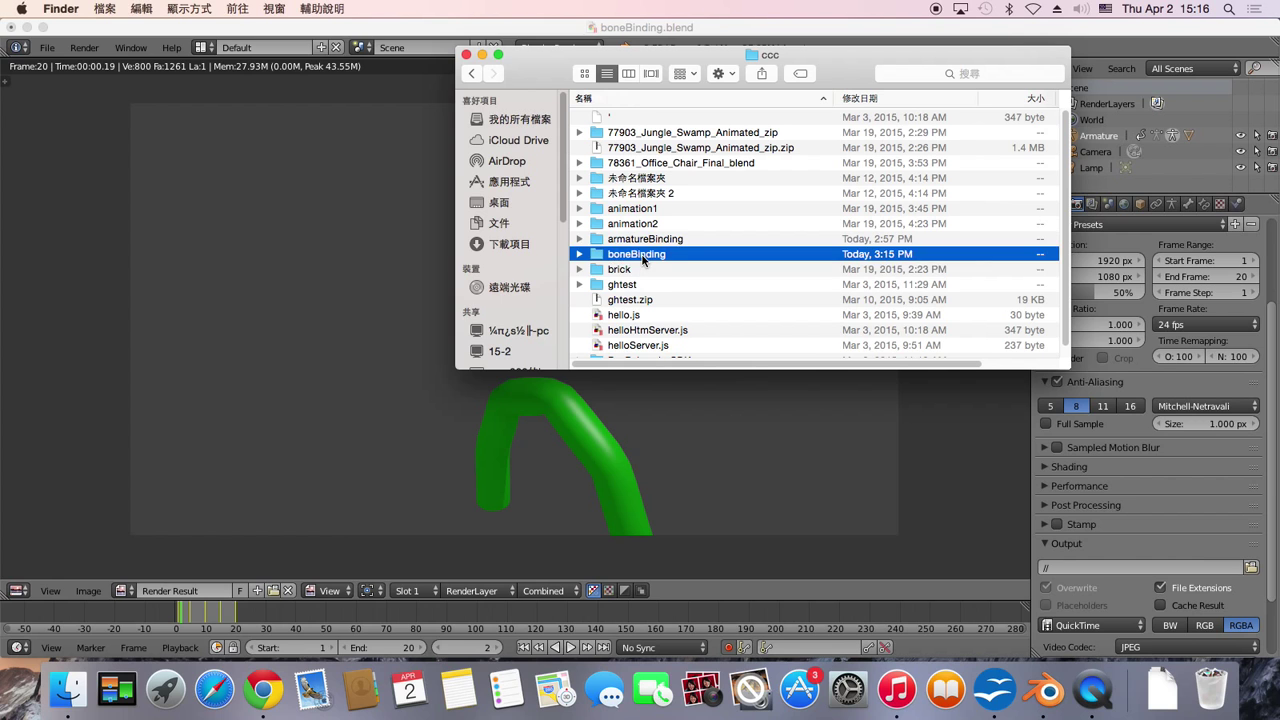
{"action": "left_click", "coordinate": [660, 122]}
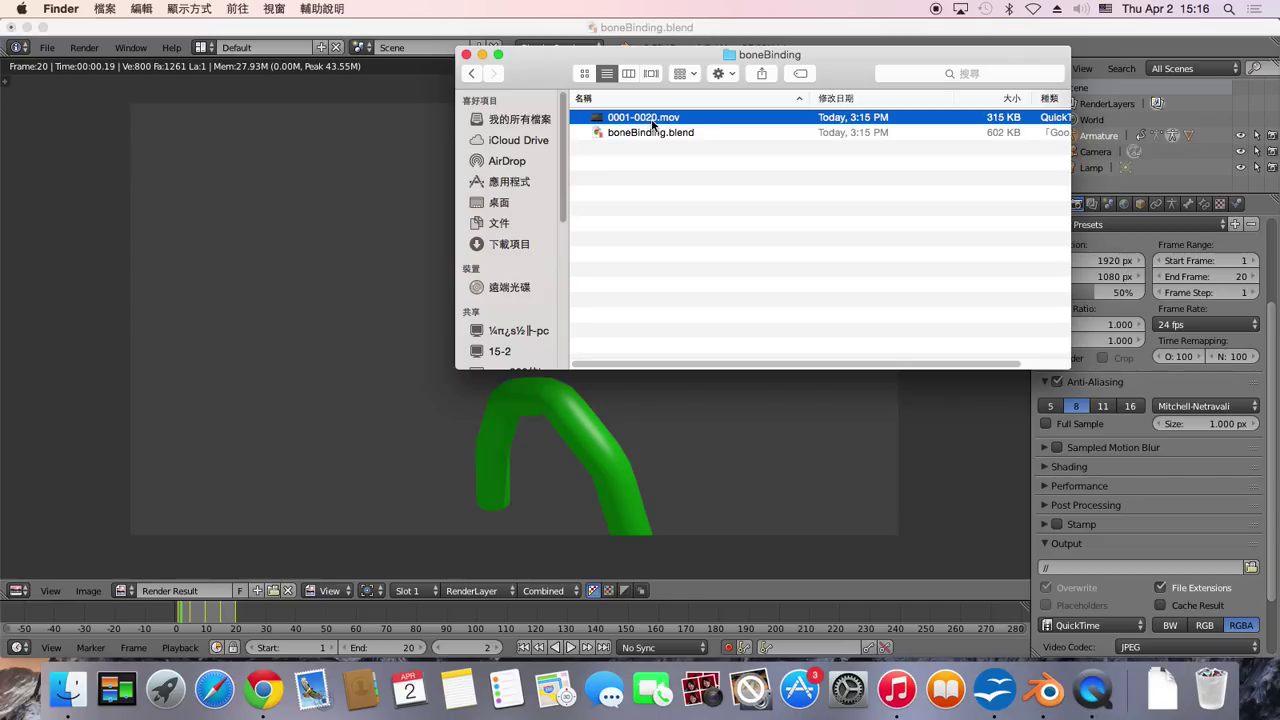
Open 0001-0020.mov in QuickTime Player and play it repeatedly
{"action": "double_click", "coordinate": [652, 120]}
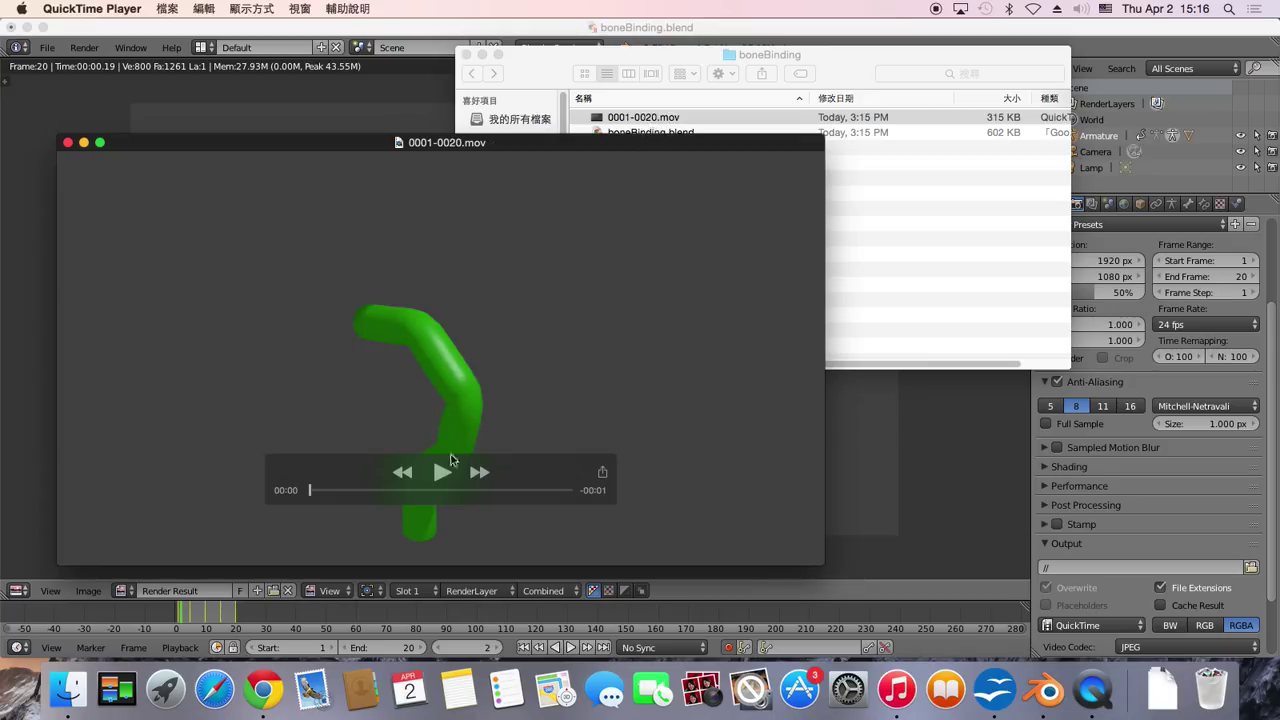
{"action": "left_click", "coordinate": [441, 478]}
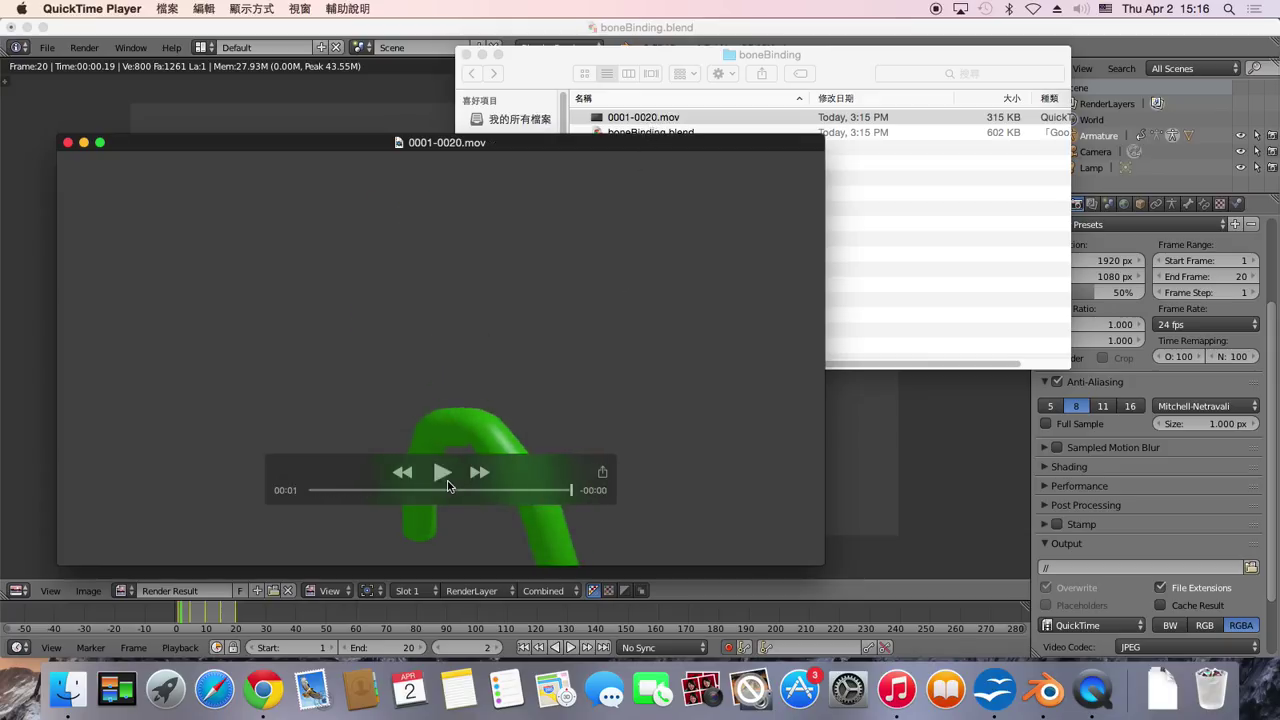
{"action": "left_click", "coordinate": [443, 479]}
{"action": "left_click", "coordinate": [442, 477]}
{"action": "left_click", "coordinate": [442, 477]}
{"action": "left_click", "coordinate": [443, 472]}
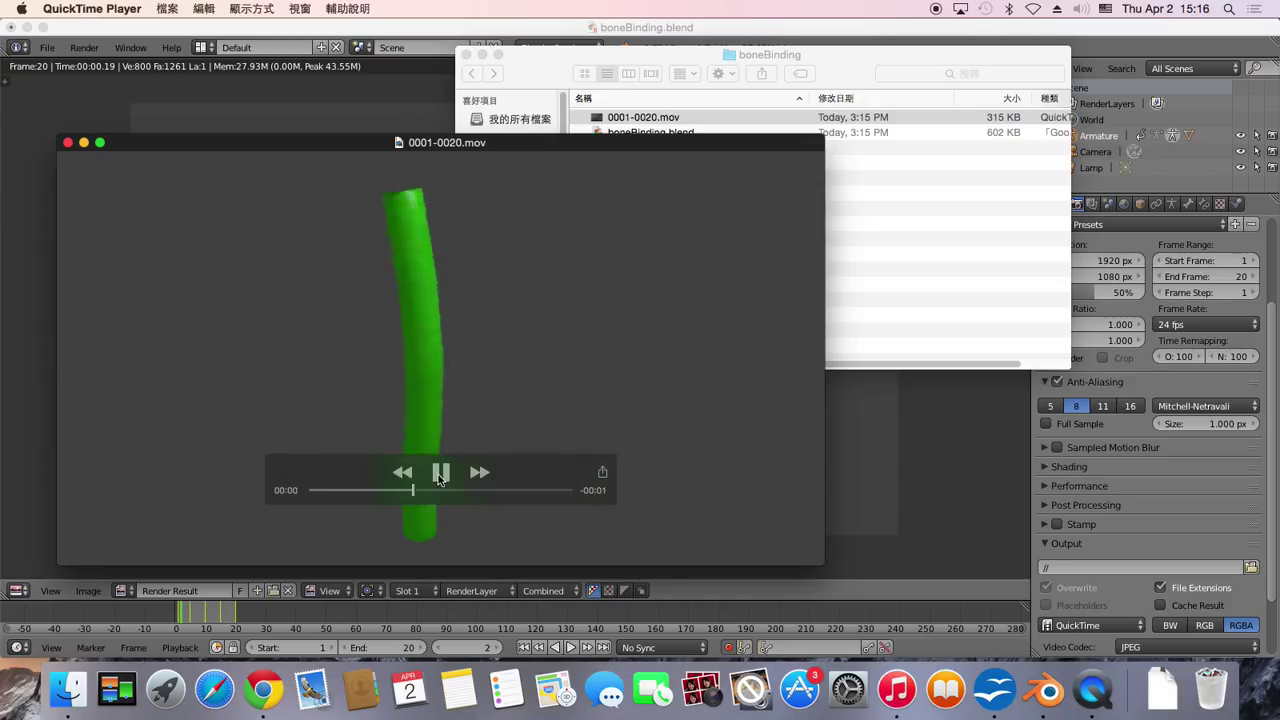
{"action": "left_click", "coordinate": [442, 477]}
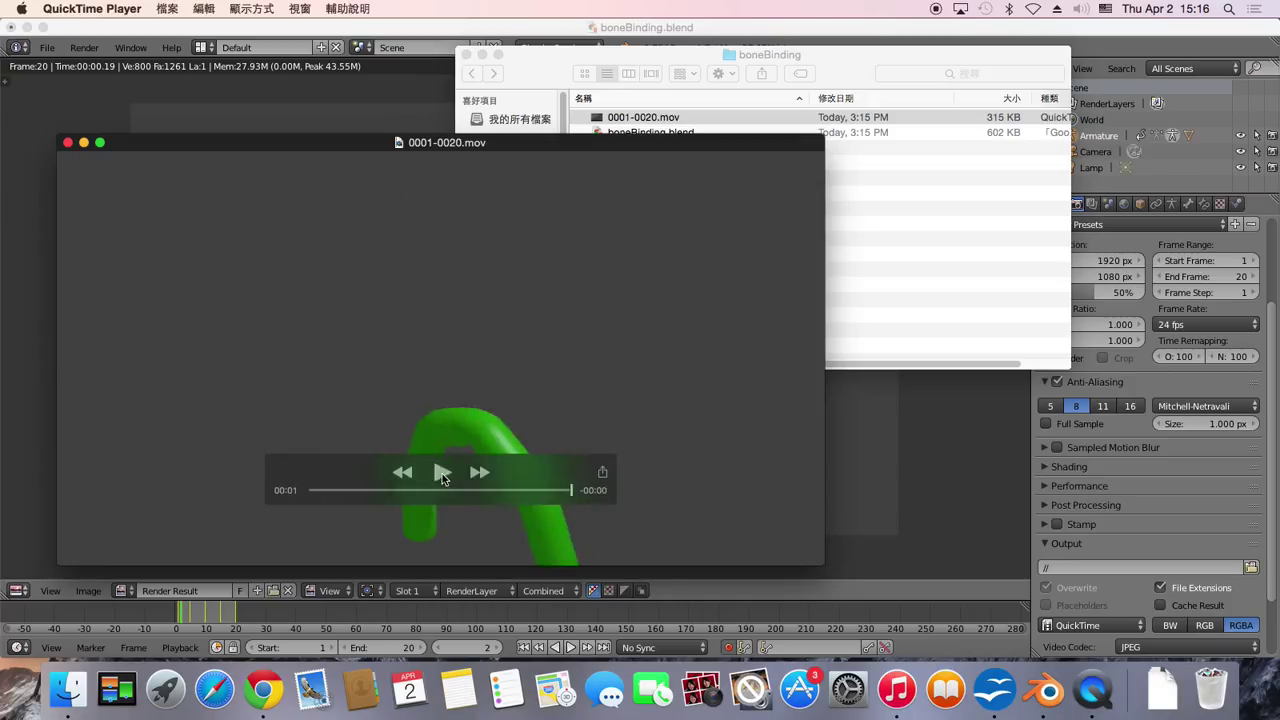
{"action": "left_click", "coordinate": [442, 477]}
{"action": "left_click", "coordinate": [448, 478]}
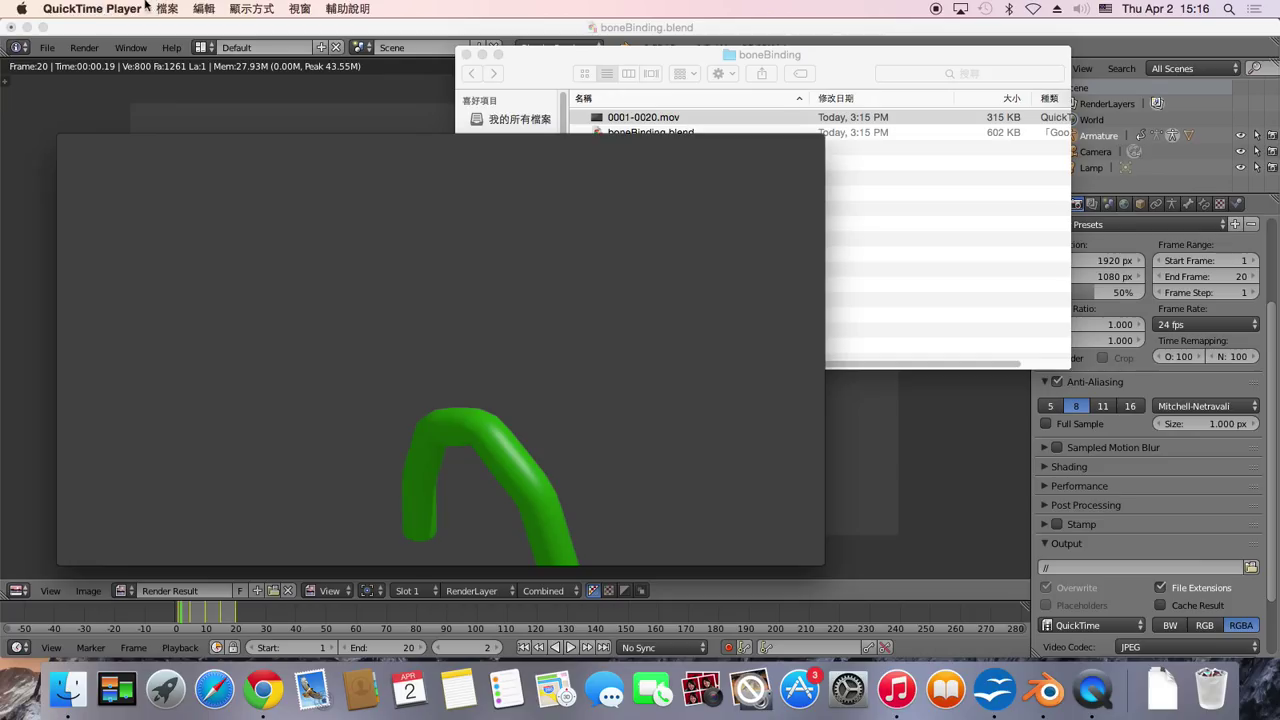
Browse the QuickTime Player and Edit menus without choosing anything
{"action": "left_click", "coordinate": [128, 11]}
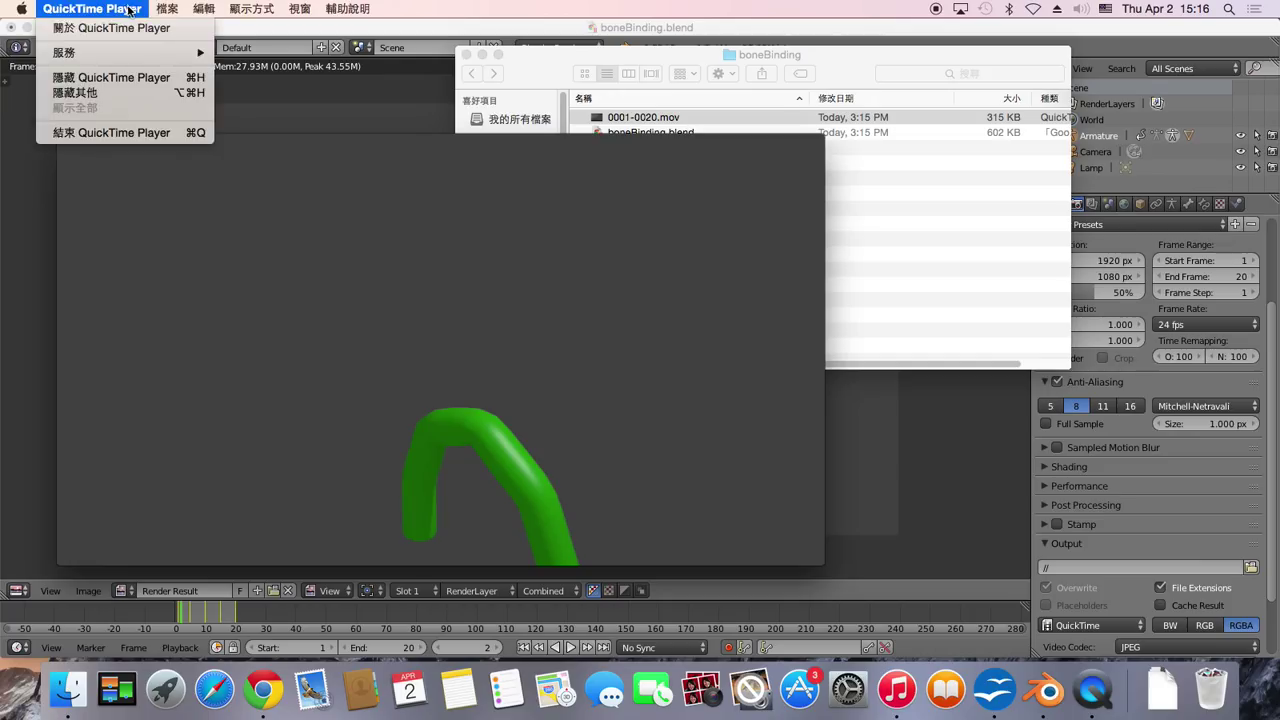
{"action": "left_click", "coordinate": [343, 261]}
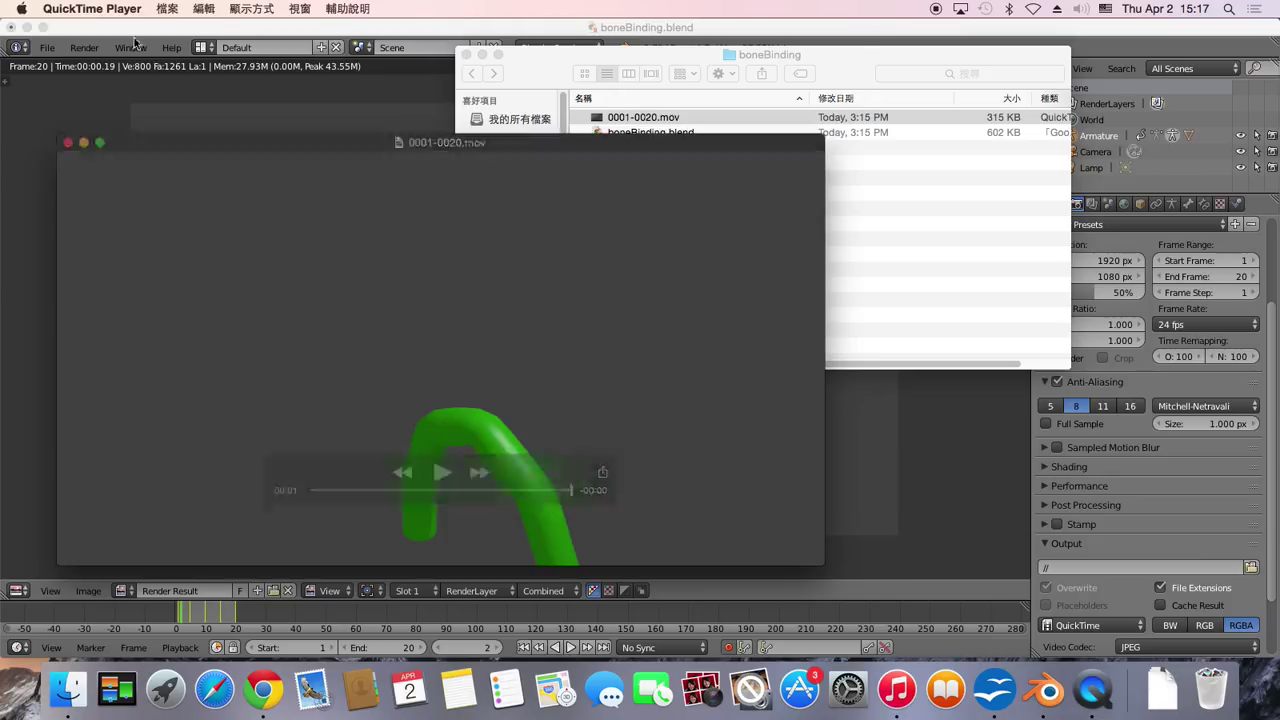
{"action": "left_click", "coordinate": [167, 10]}
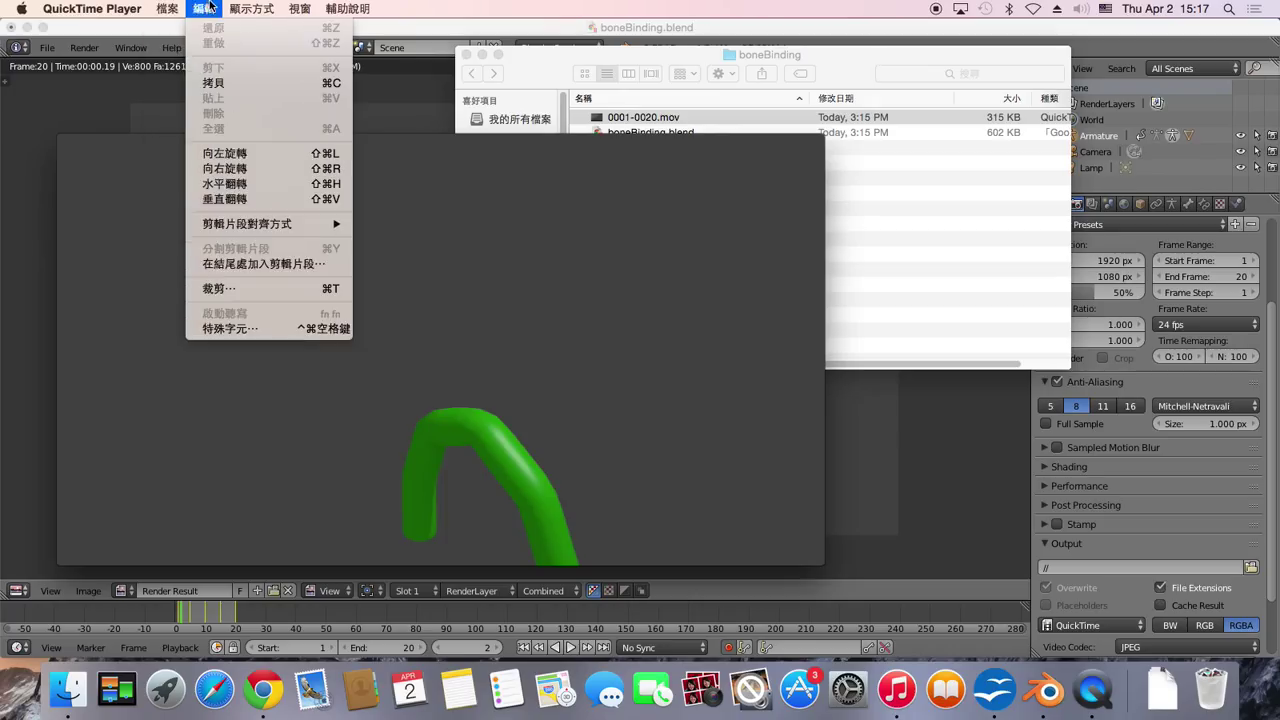
{"action": "left_click", "coordinate": [500, 232]}
{"action": "mouse_move", "coordinate": [440, 350]}
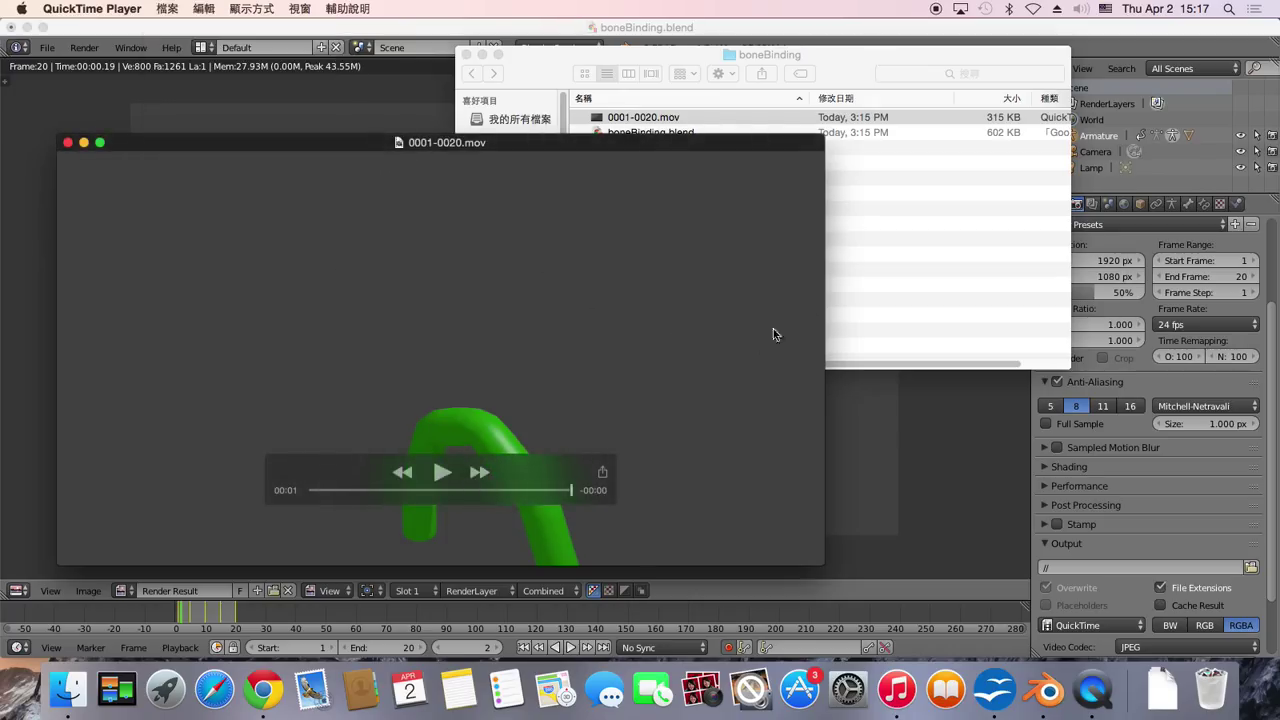
Minimize Blender, close the movie window, and show QuickTime's recent-movies list
{"action": "left_click", "coordinate": [1191, 31]}
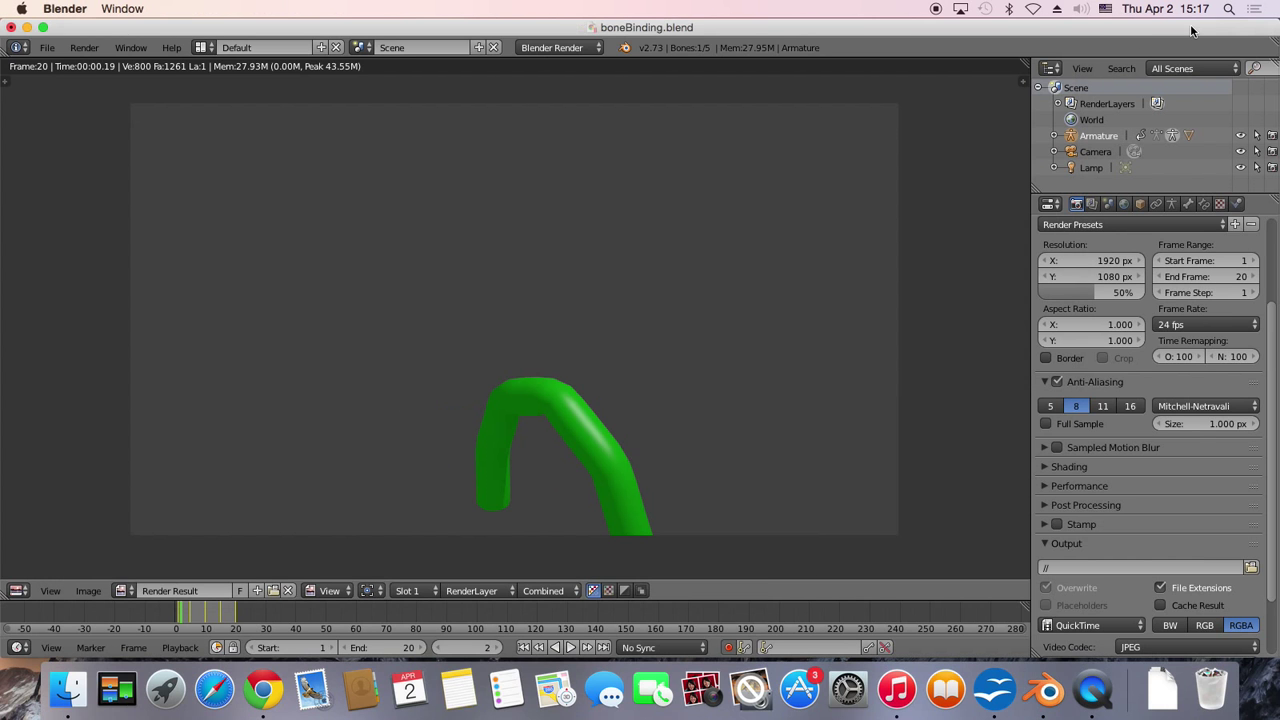
{"action": "left_click", "coordinate": [28, 27]}
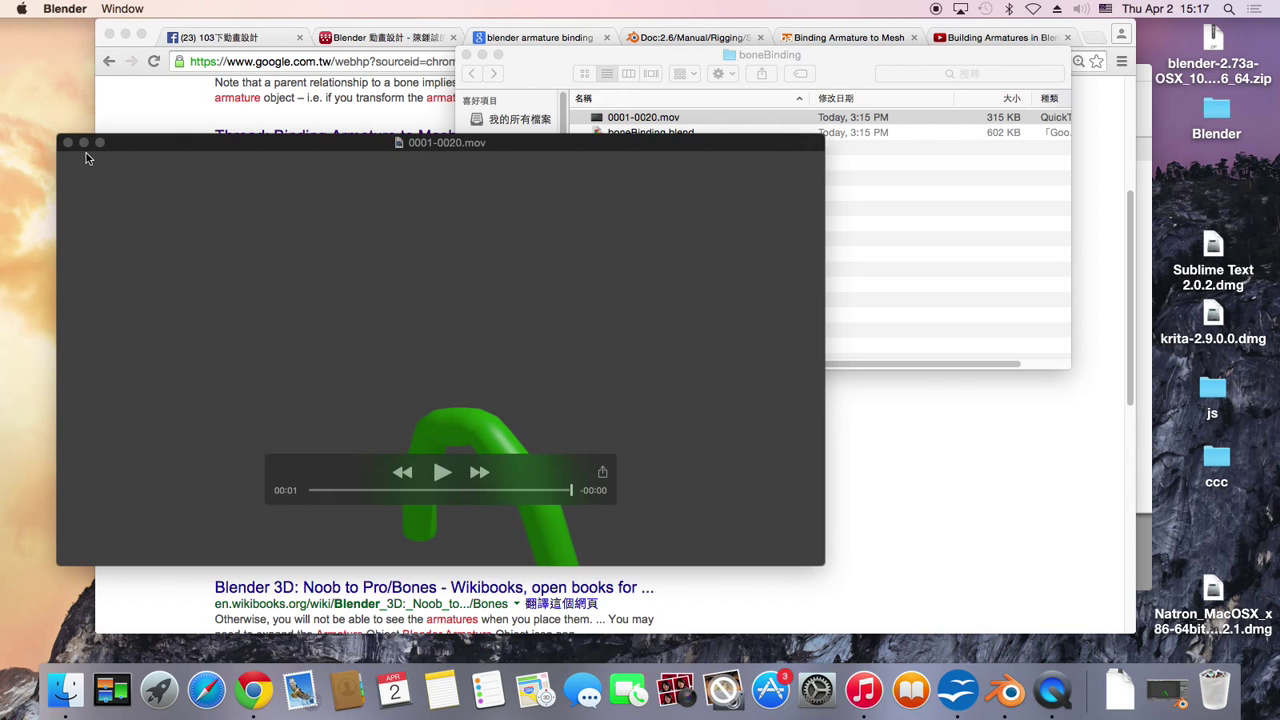
{"action": "left_click", "coordinate": [68, 142]}
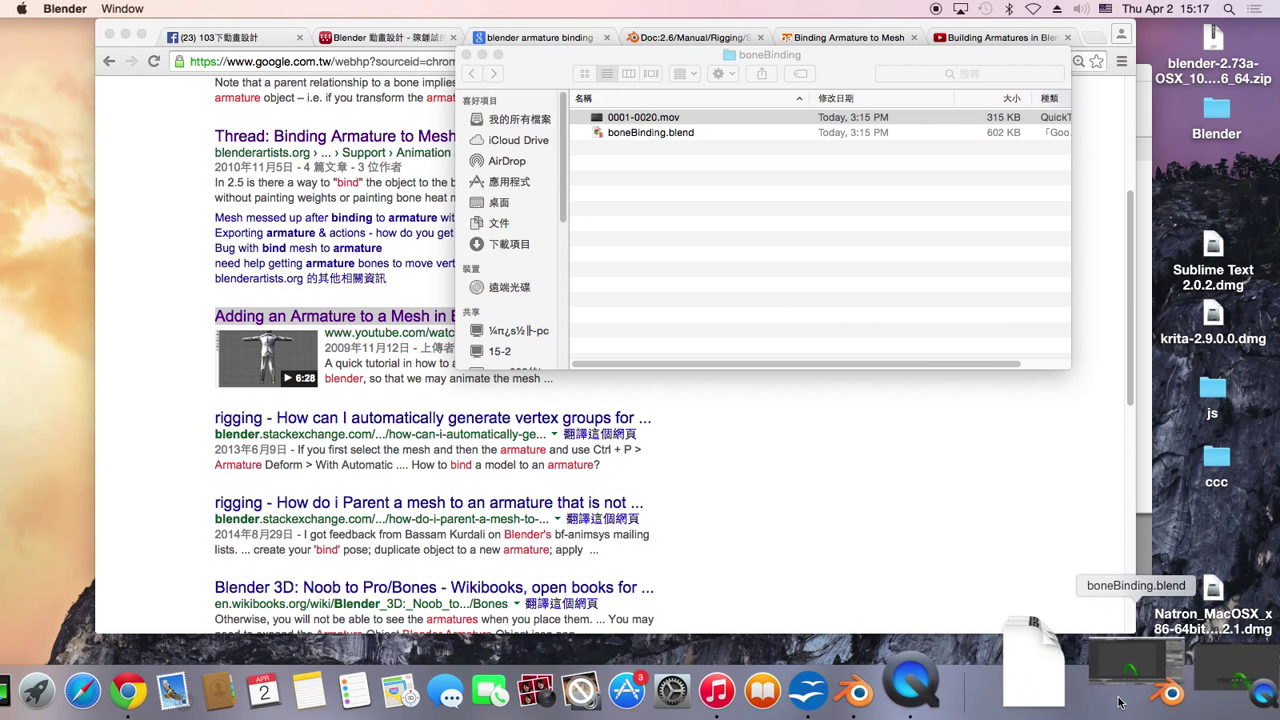
{"action": "right_click", "coordinate": [1015, 683]}
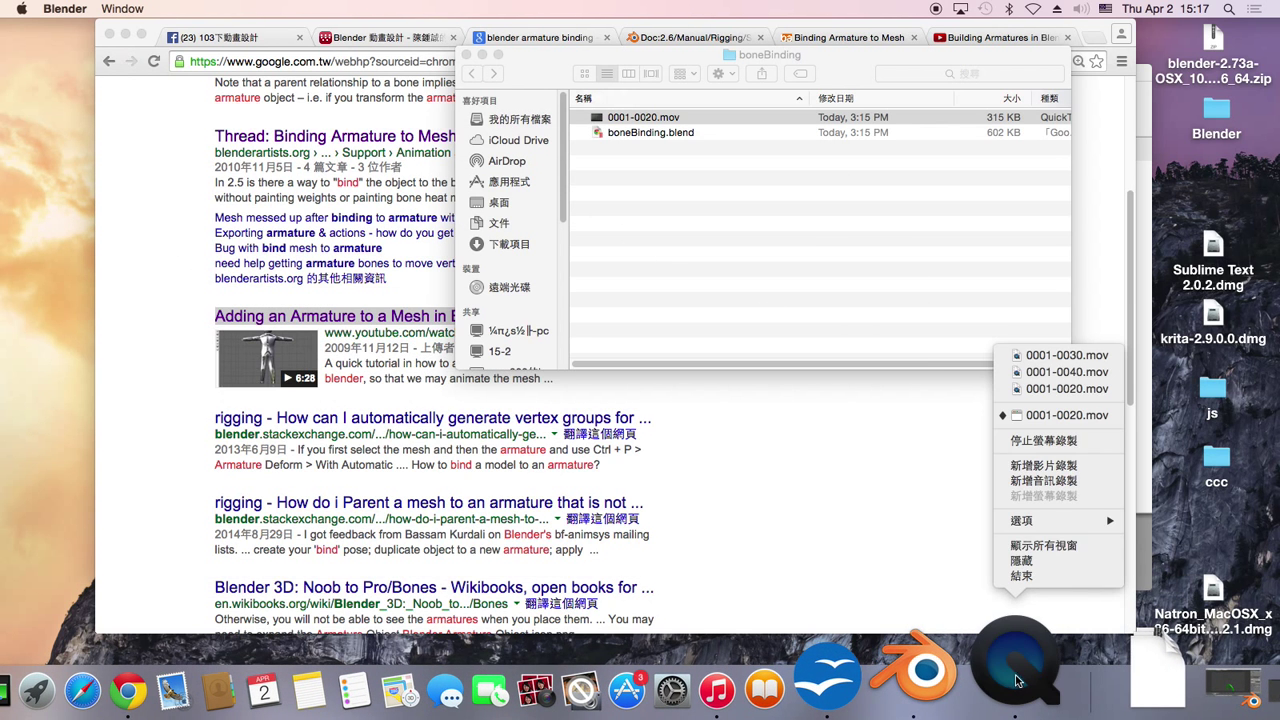